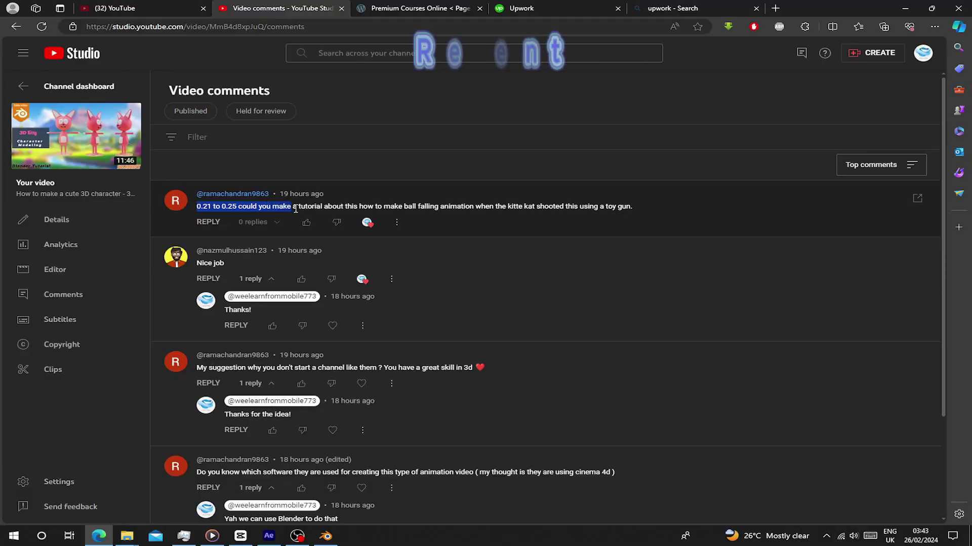
- Highlight the comment requesting a ball-falling animation tutorial, and switch to Blender to play the cat rig scene
left_click_drag(294, 210, 605, 214)
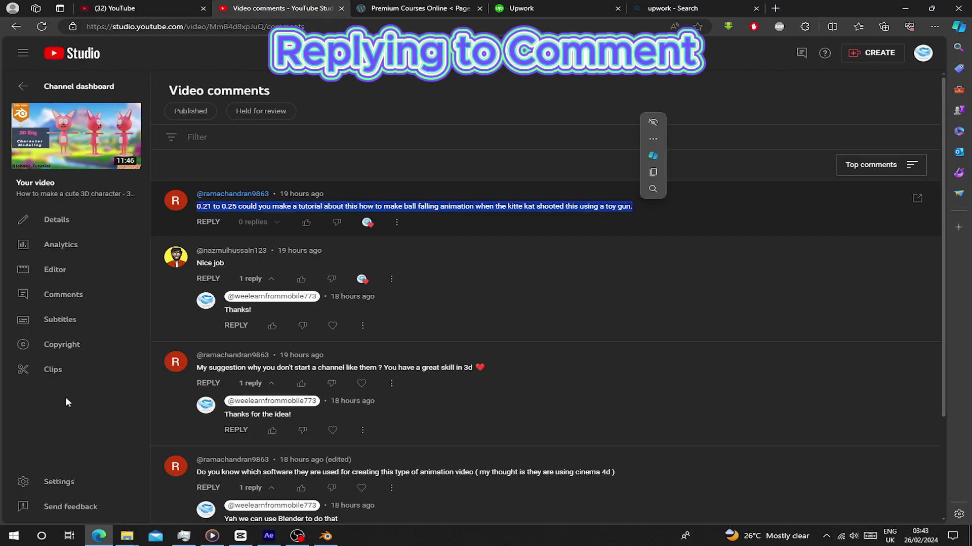
left_click(318, 534)
scroll(713, 168, "down", 3)
mouse_move(713, 169)
middle_mouse_down()
mouse_move(639, 199)
mouse_move(714, 206)
mouse_move(712, 176)
middle_mouse_up()
key("space")
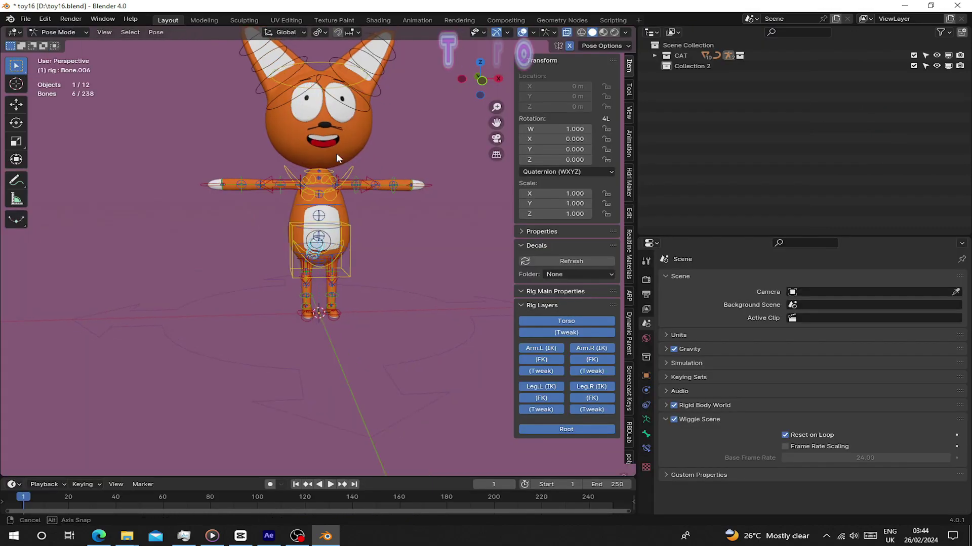
- Try moving the cat rig's left foot IK control
middle_click_drag(336, 154, 299, 157)
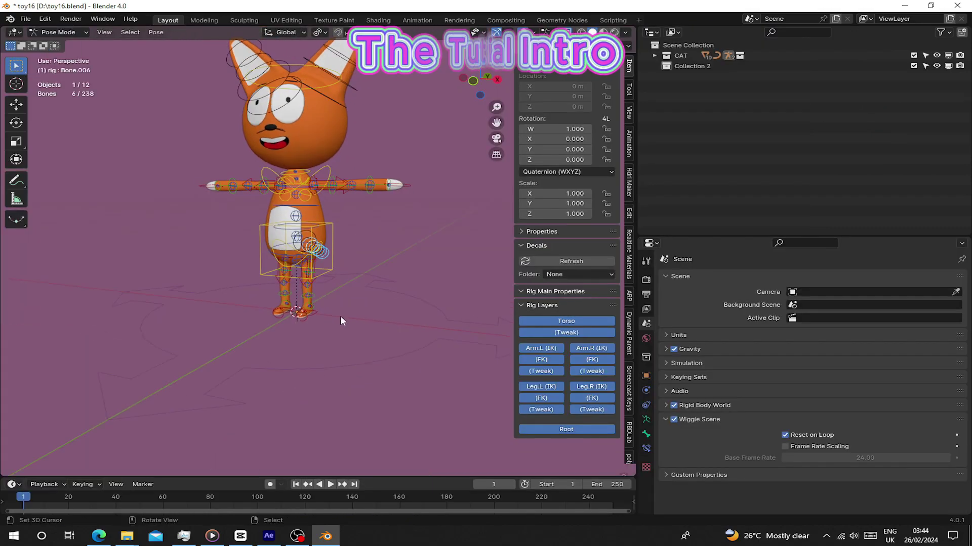
left_click(317, 311)
scroll(316, 312, "up", 2)
key("g")
key("Escape")
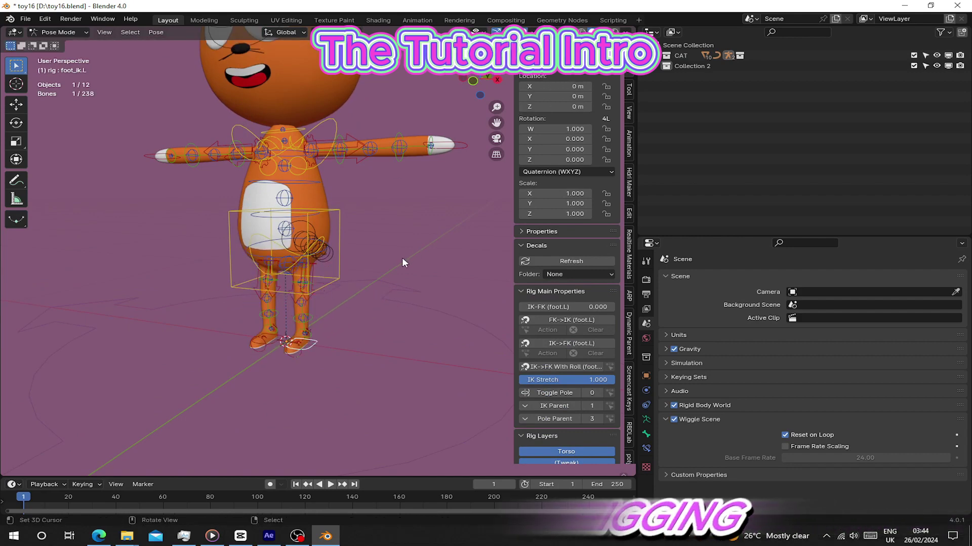
scroll(389, 274, "down", 1)
middle_click_drag(360, 271, 318, 273)
key("g")
key("Escape")
- Try rotating and scaling another control bone on the cat rig
right_click(358, 236)
key("r")
key("Escape")
key("s")
key("Escape")
- Try rotating the cat's six tail bones together
left_click_drag(293, 264, 354, 309)
key("r")
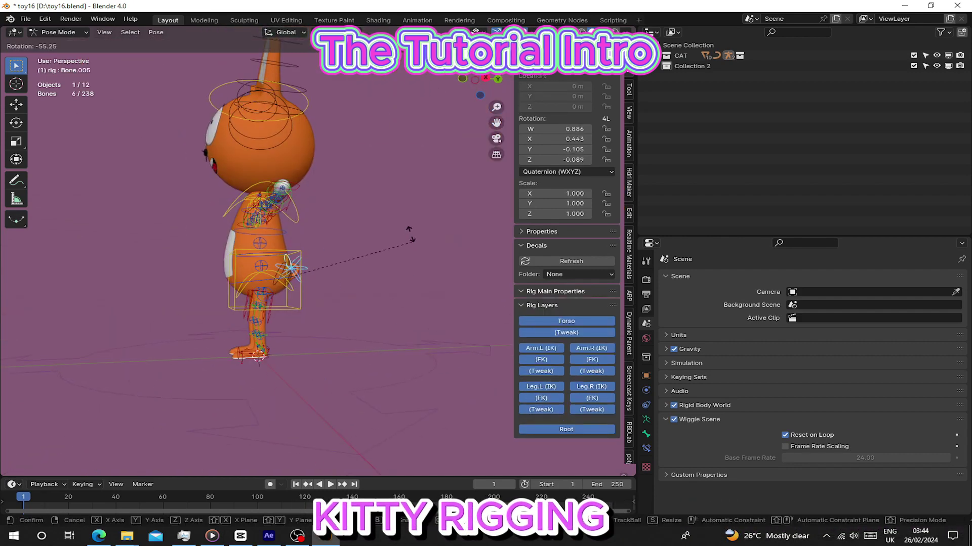
key("Escape")
- Try rotating the neck control, the head control and the control in front of the belly on the cat rig
middle_click_drag(265, 271, 363, 275)
left_click(332, 210)
left_click(327, 206)
key("r")
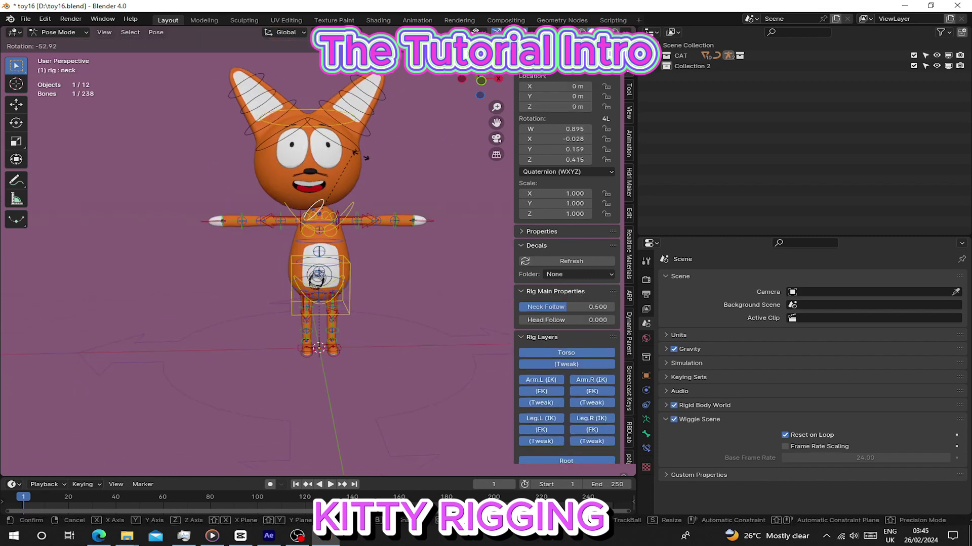
key("Escape")
key("r")
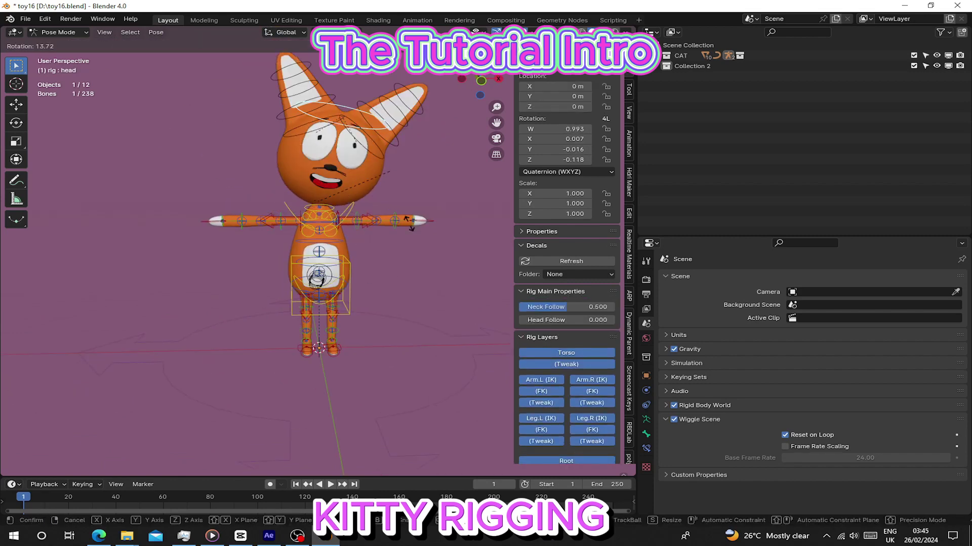
key("Escape")
left_click(318, 278)
key("r")
key("Escape")
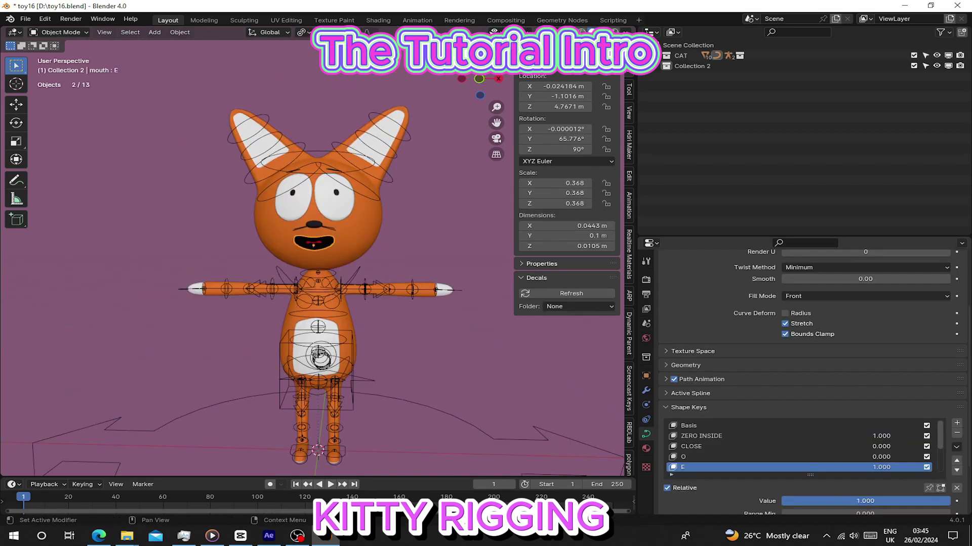
- Preview the mouth curve's shape keys, including ZERO INSIDE and CLOSE 2, at value 1.000
left_click(724, 436)
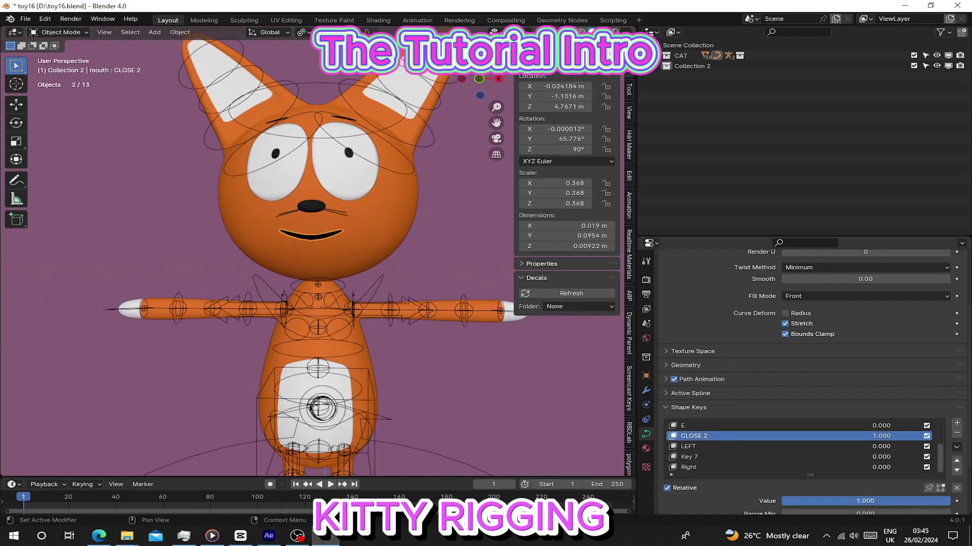
left_click(732, 453)
mouse_move(950, 501)
left_mouse_down()
mouse_move(782, 501)
mouse_move(950, 501)
left_mouse_up()
left_click(723, 448)
left_click(700, 460)
scroll(847, 444, "up", 2)
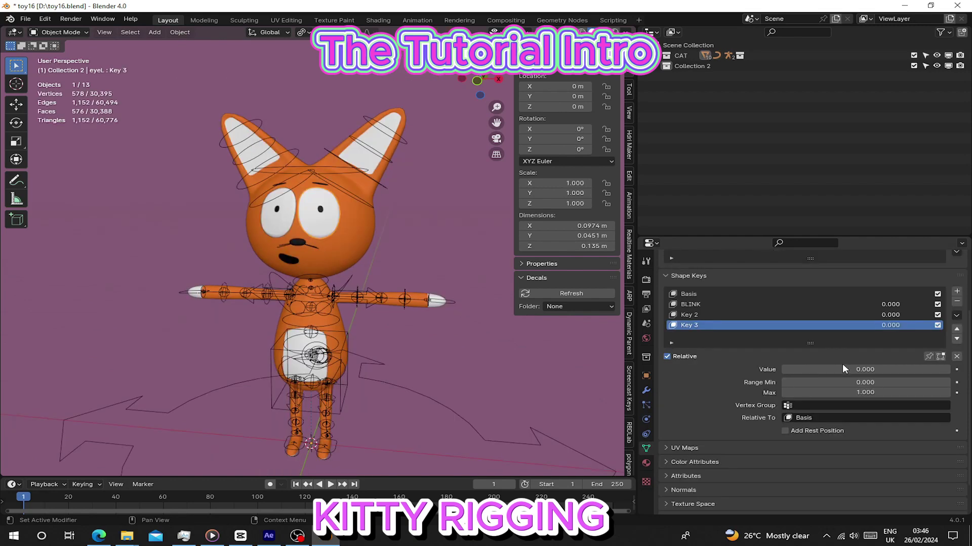
- Examine the Key 2 and BLINK shape keys on the left eye
left_click(769, 315)
scroll(455, 263, "up", 2)
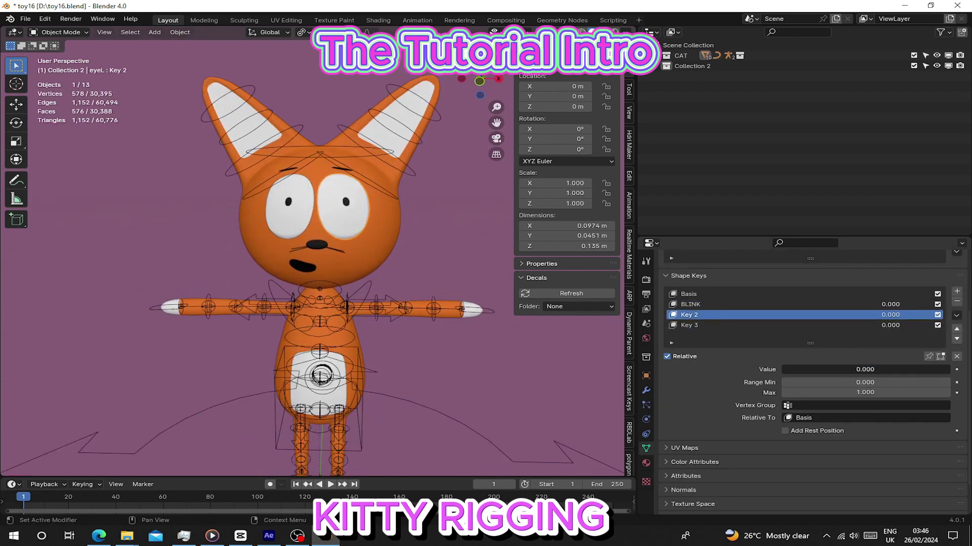
left_click(718, 304)
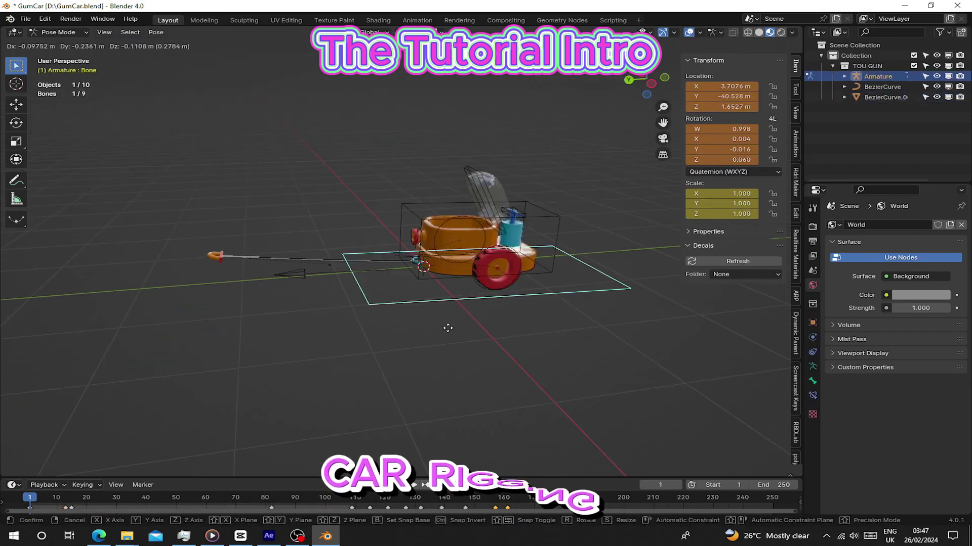
- Try moving the car rig's ground and body controls, and select its front bones
right_click(561, 113)
key("g")
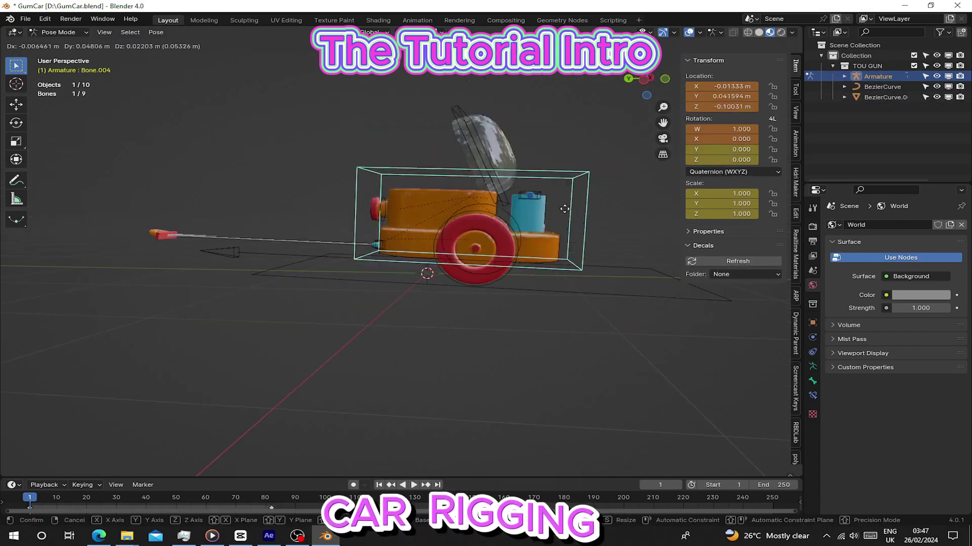
right_click(564, 208)
left_click(151, 233)
left_click(222, 254)
middle_click_drag(240, 281, 295, 326)
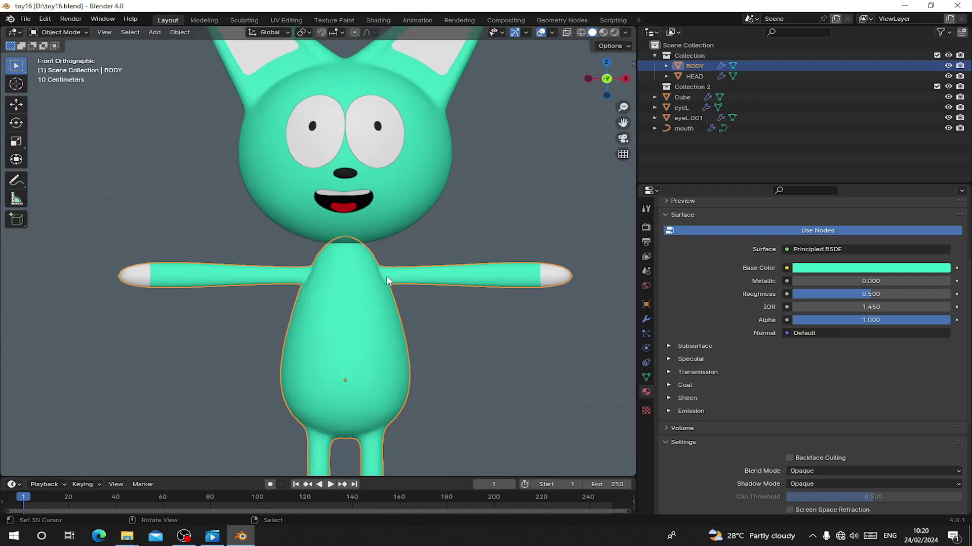
- Lower the viewport level of the head's Subdivision modifier and apply the modifier
scroll(387, 281, "down", 4)
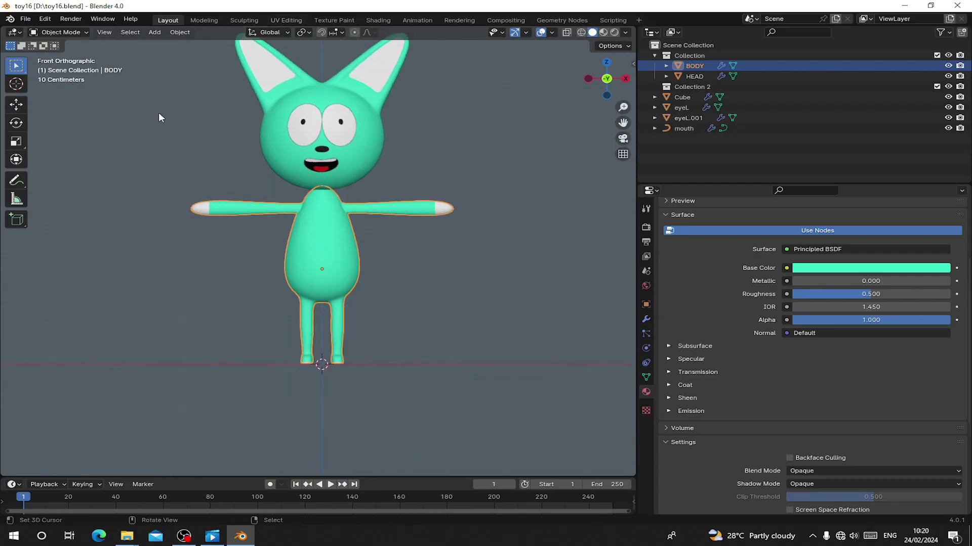
right_click(380, 135)
middle_click_drag(380, 130, 373, 237, "shift")
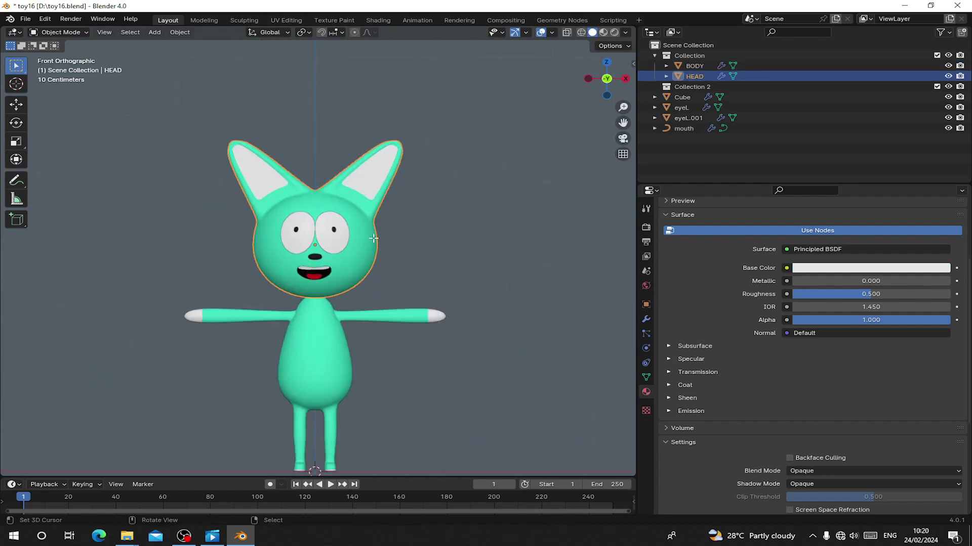
key("Tab")
scroll(372, 237, "up", 5)
key("Tab")
left_click(646, 319)
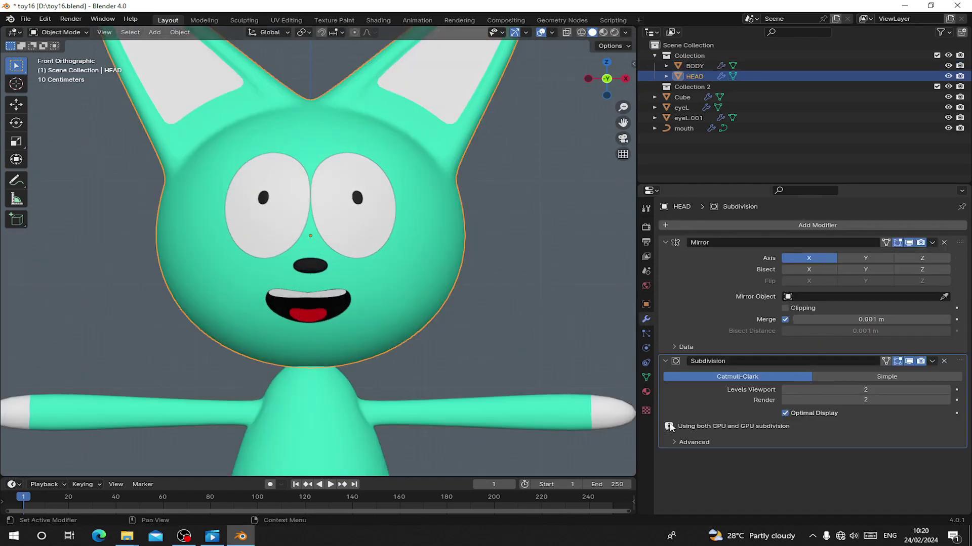
left_click(783, 390)
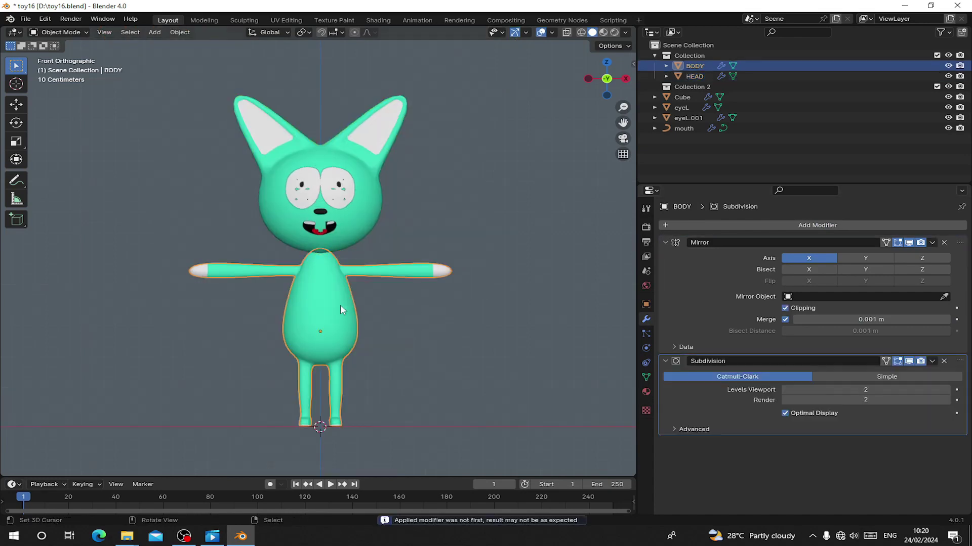
- Apply the body's Subdivision modifier and inspect the resulting mesh in Edit Mode
scroll(340, 305, "up", 3)
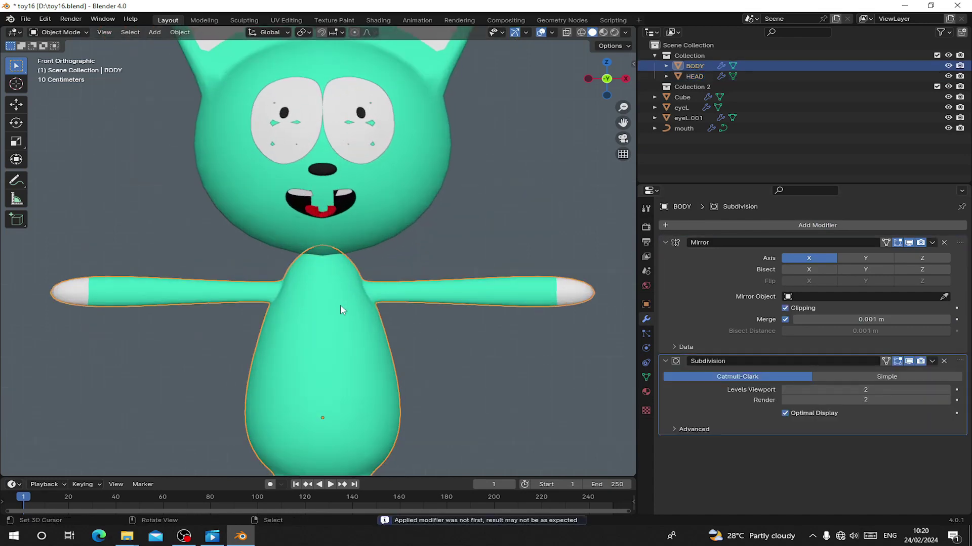
key("Tab")
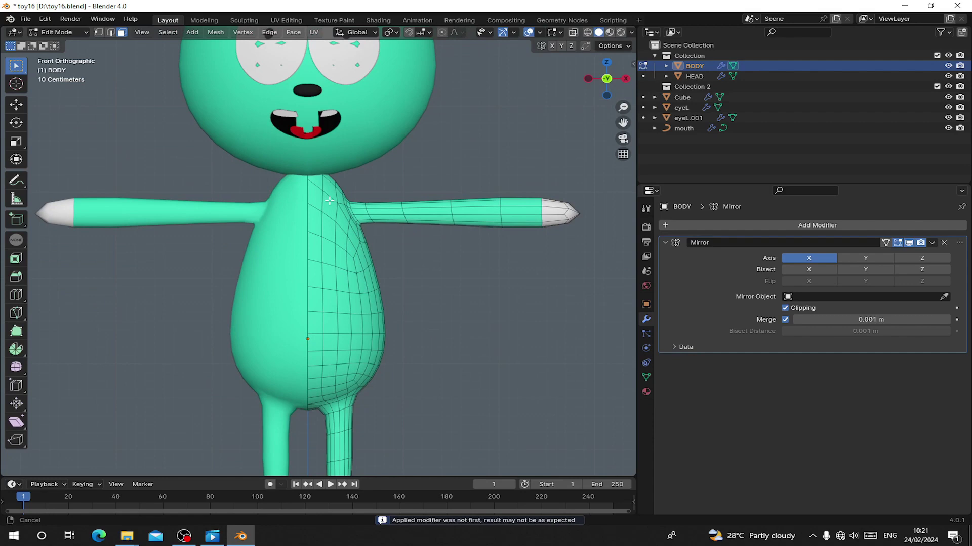
scroll(409, 201, "down", 2)
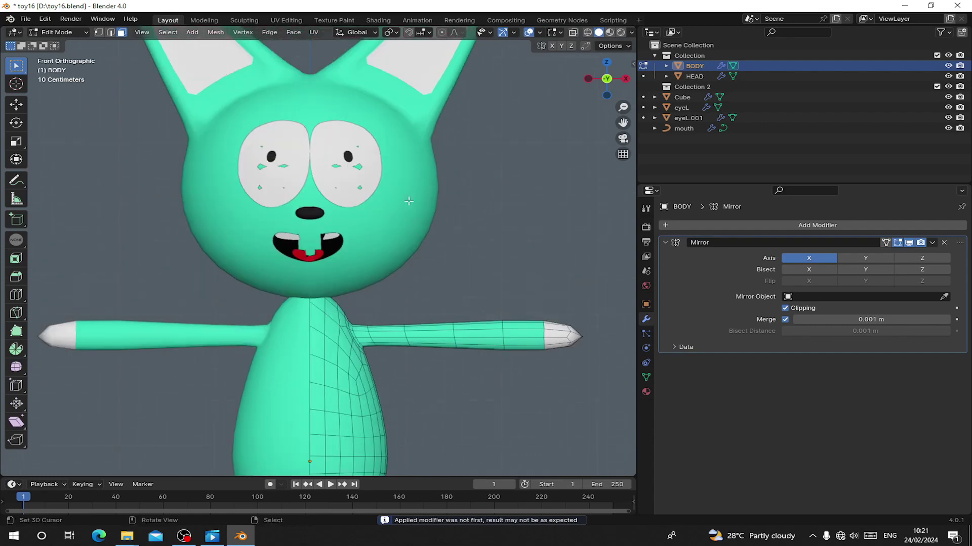
key("Tab")
- Add several loop cuts across the ear in the head mesh
right_click(382, 262)
key("Tab")
middle_click_drag(420, 124, 349, 304, "shift")
middle_click_drag(349, 303, 346, 276, "ctrl")
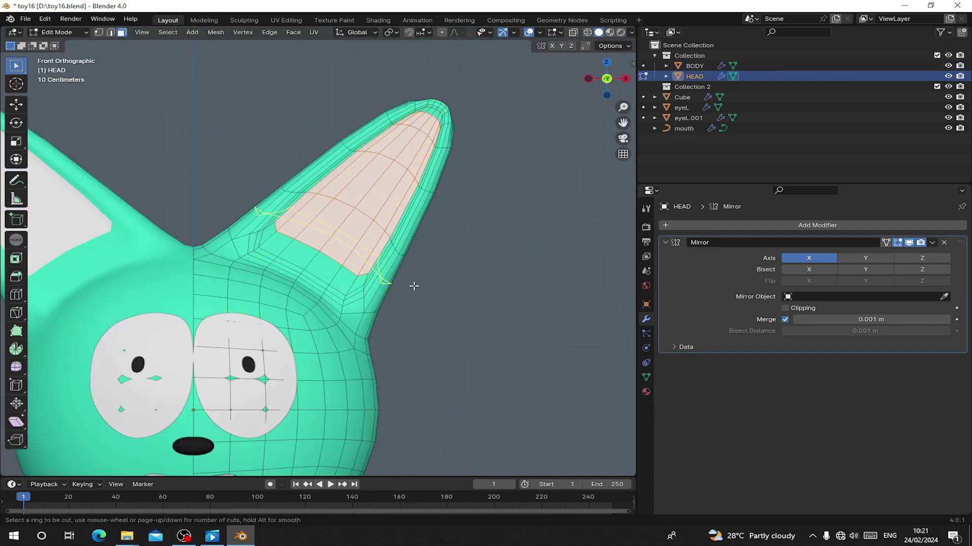
left_click(414, 286)
right_click(414, 281)
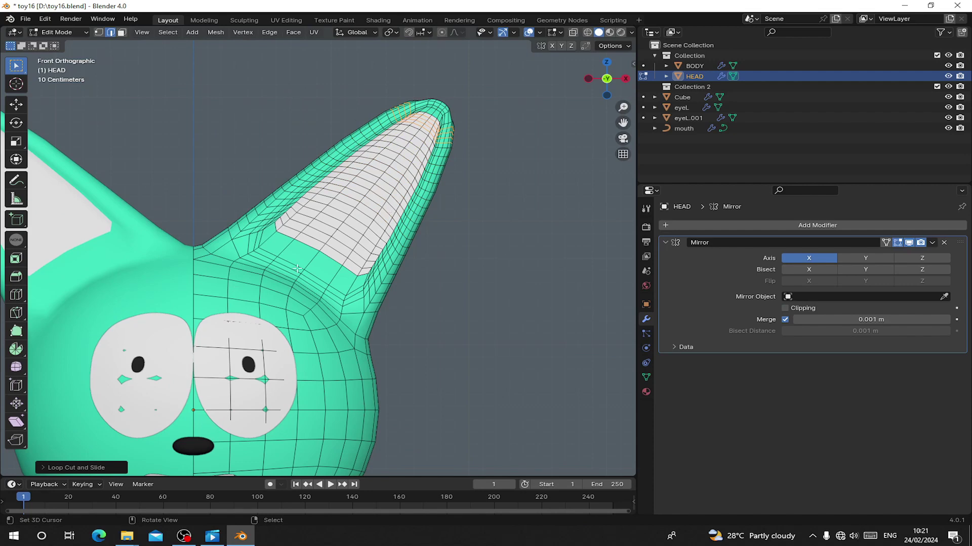
key("Tab")
- Snap the 3D cursor to the world origin
scroll(339, 254, "down", 8)
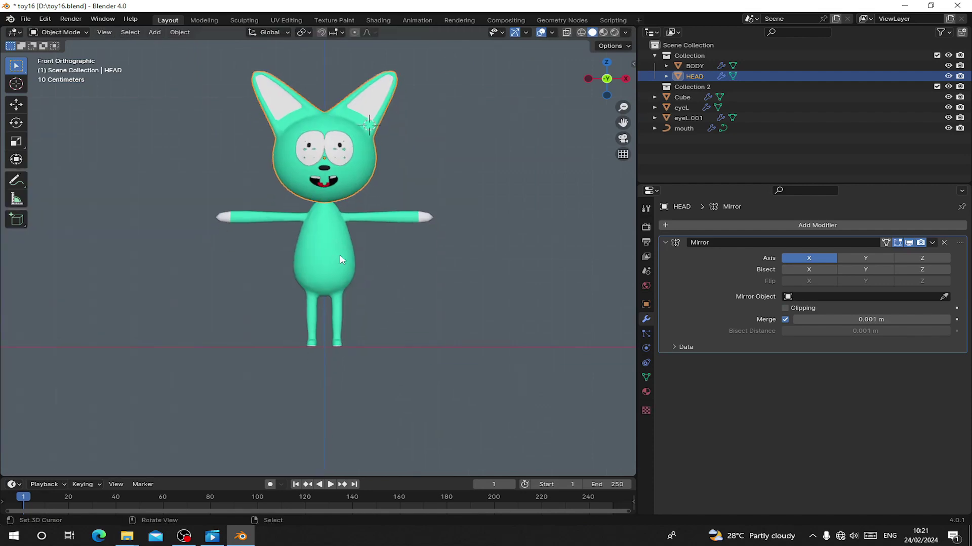
scroll(340, 254, "up", 2)
scroll(340, 254, "down", 3)
key("shift+s")
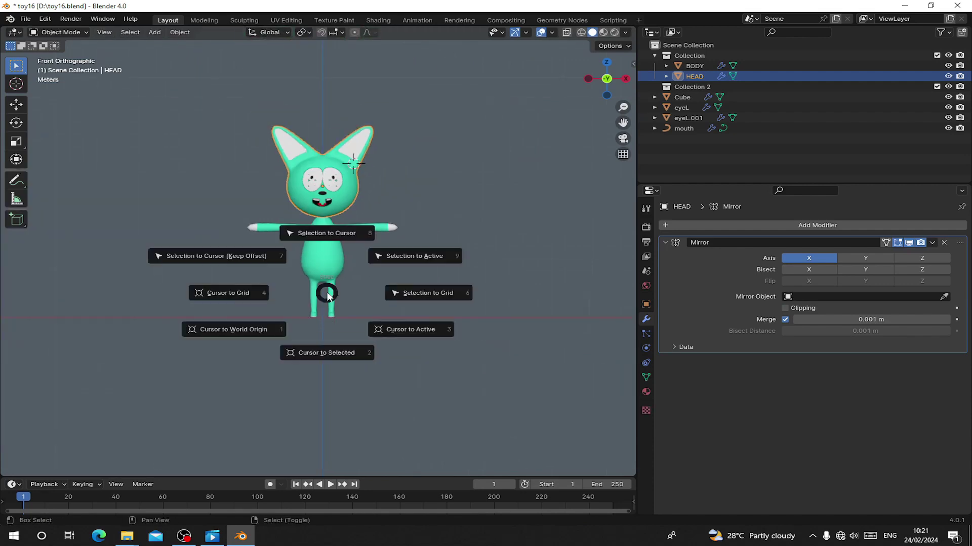
left_click(305, 347)
key("shift+s")
left_click(226, 372)
- Add a Basic Human (Meta-Rig) armature at the 3D cursor
scroll(270, 269, "up", 3)
key("shift+a")
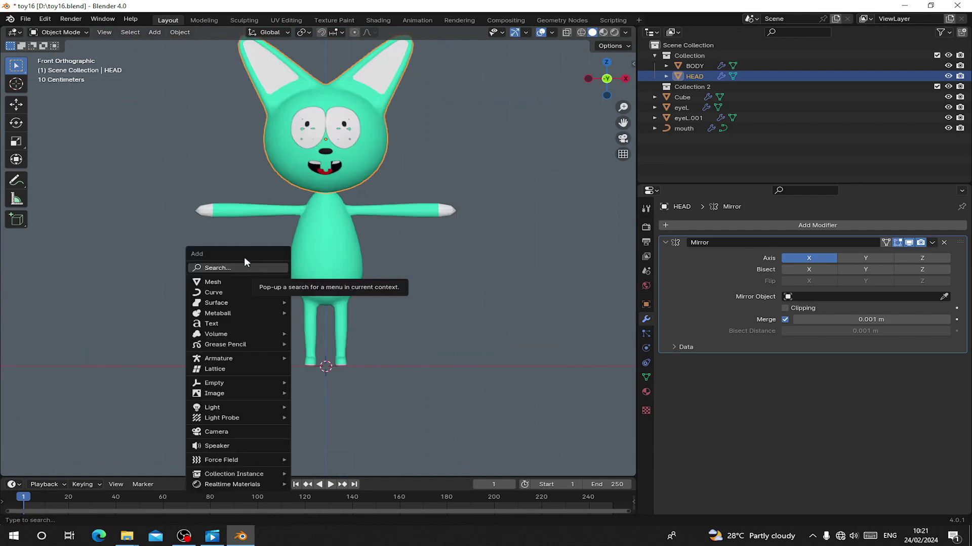
key("Escape")
key("shift+a")
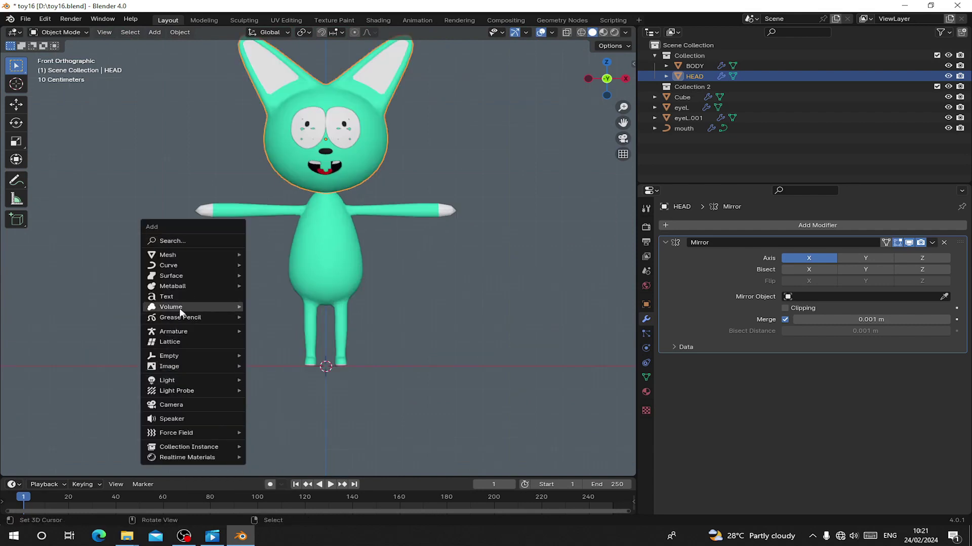
mouse_move(200, 333)
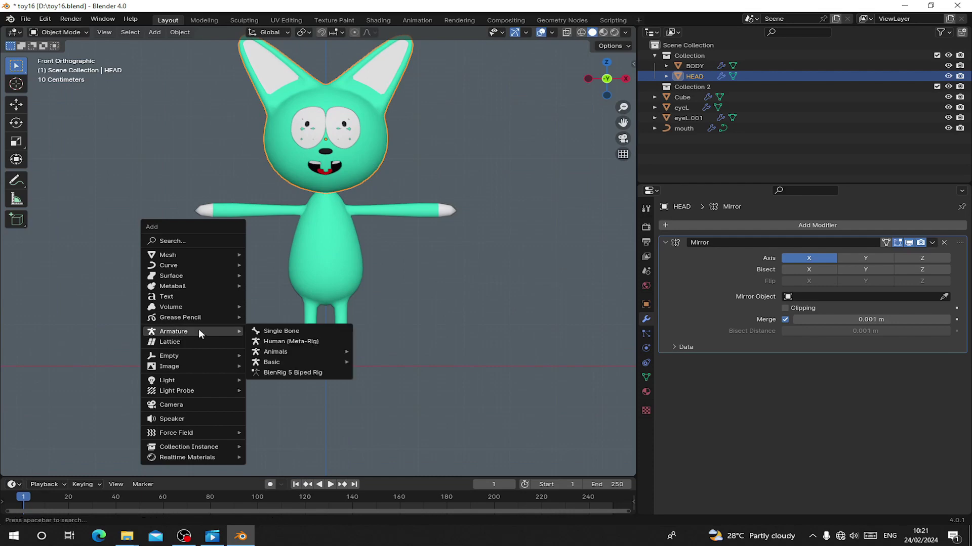
mouse_move(307, 361)
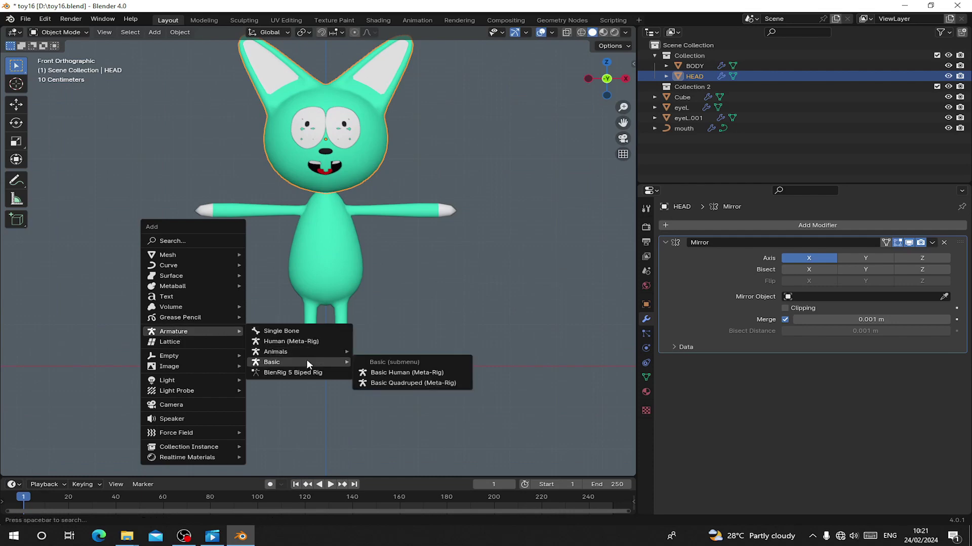
left_click(368, 372)
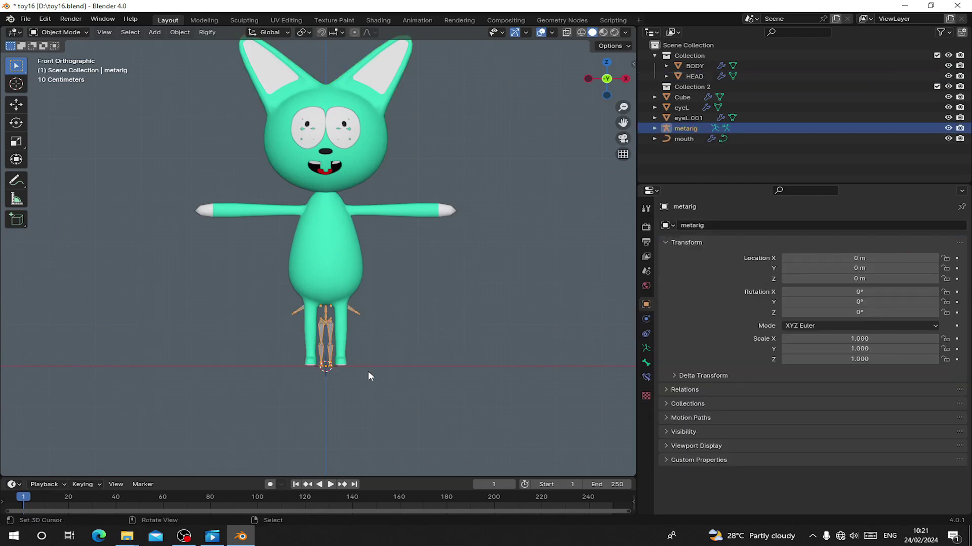
- Turn on X-ray display and scale the metarig to about 2.383 so it fits inside the character
left_click(567, 32)
key("s")
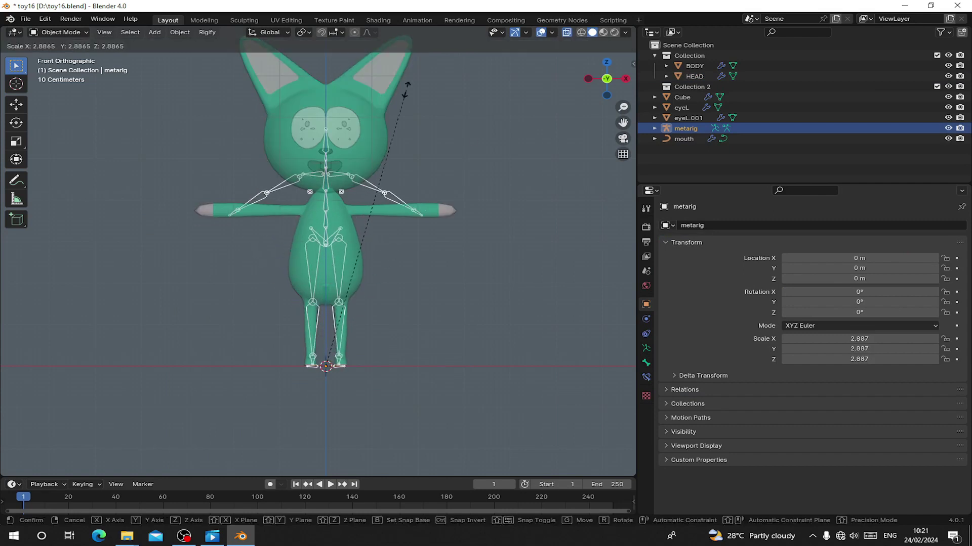
left_click(329, 268)
scroll(330, 268, "up", 2)
scroll(329, 269, "up", 2)
- Edit the metarig's bones and rotate the left upper arm, forearm and hand chain to horizontal
key("Tab")
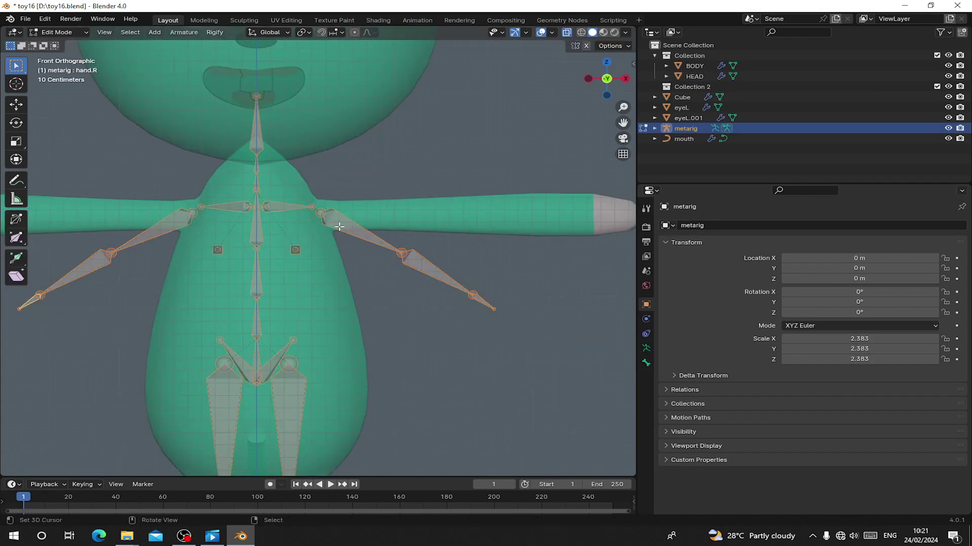
left_click(334, 218)
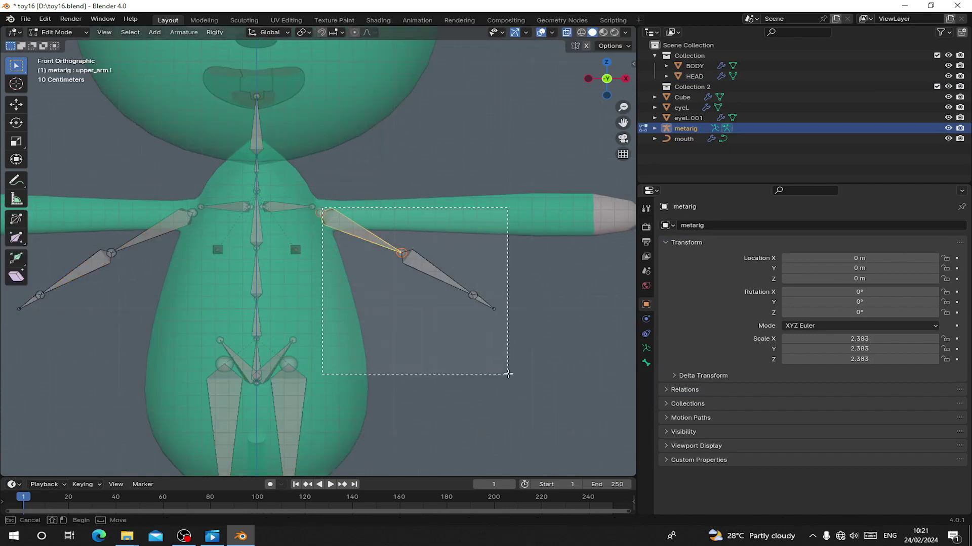
left_click_drag(508, 374, 509, 374)
scroll(568, 66, "down", 2)
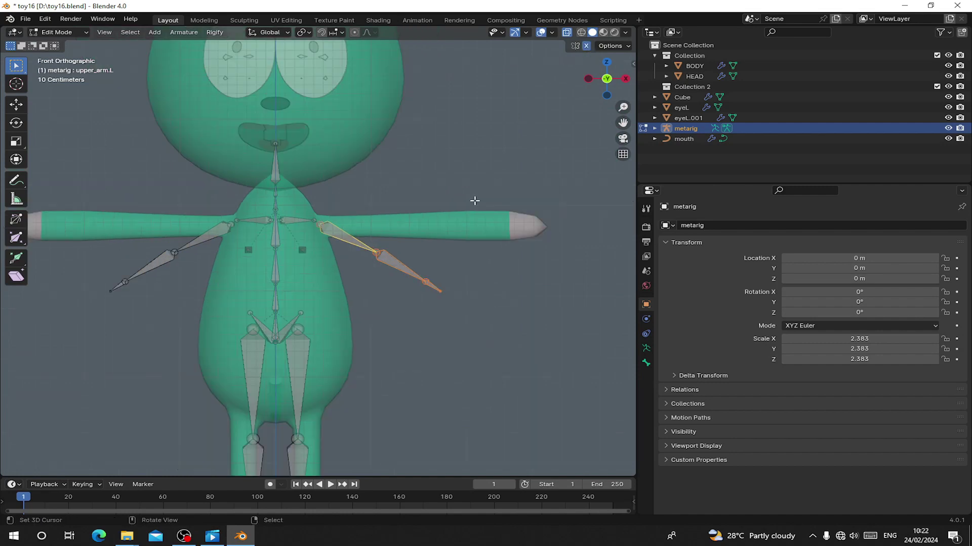
key("r")
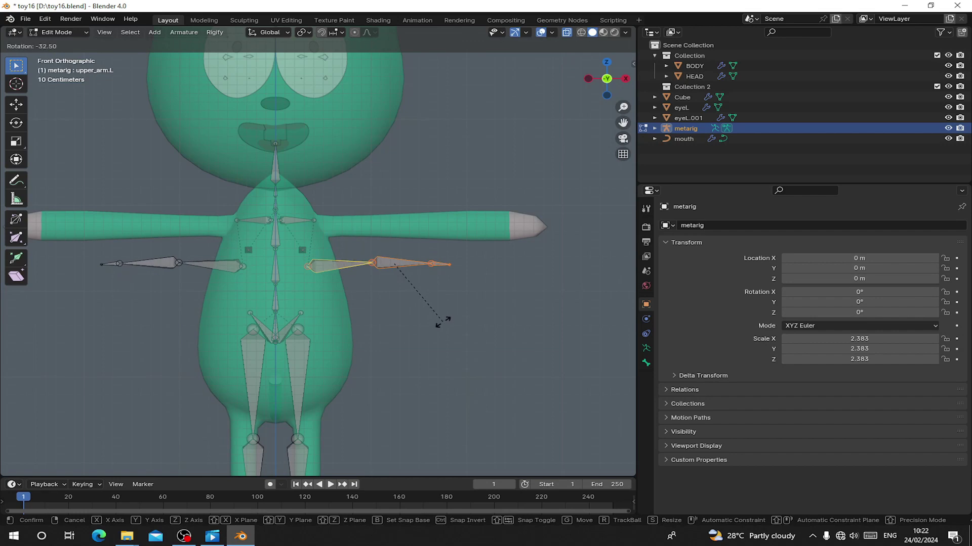
key("Return")
- Move the rotated arm bones along Z to the height of the arm mesh and outward along X into the arm
key("g")
key("z")
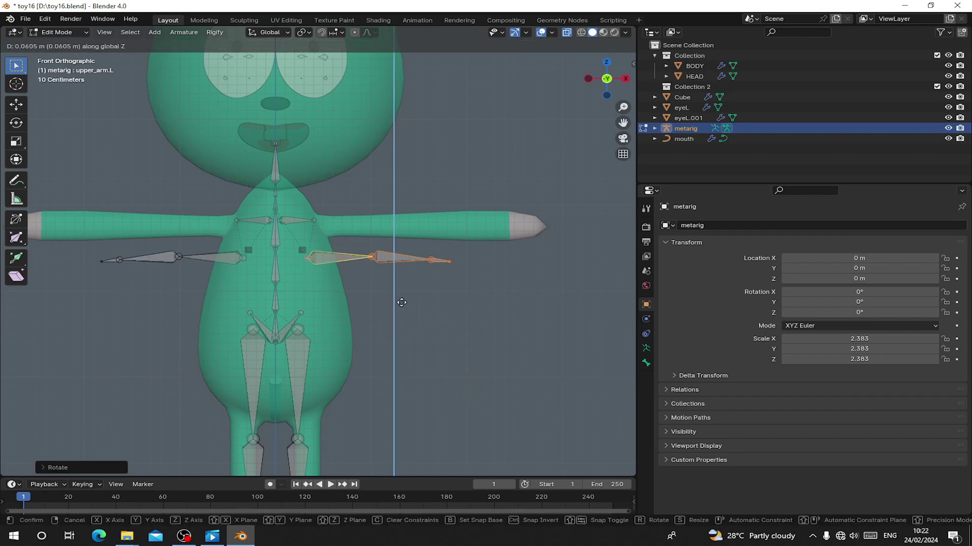
key("Return")
key("g")
key("x")
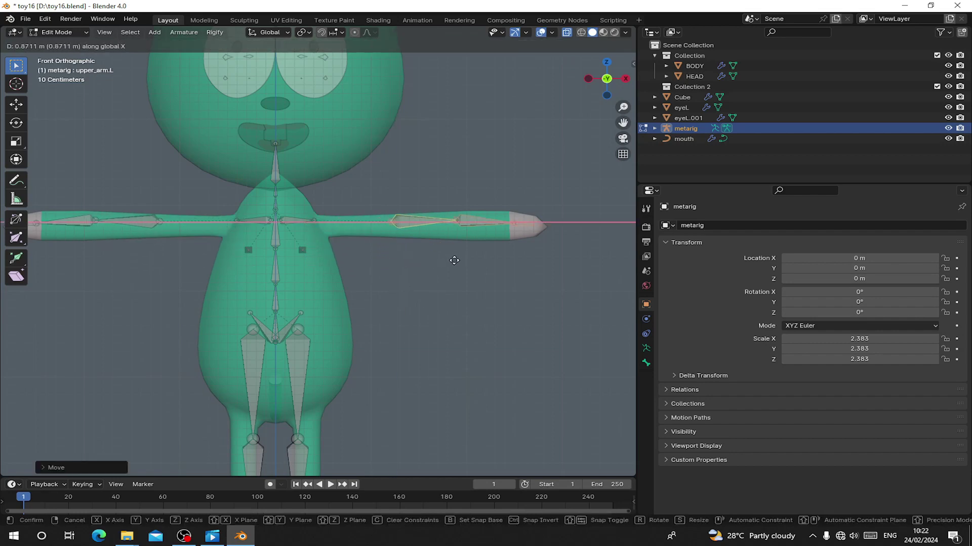
key("Return")
- Reposition the joint between the left shoulder and upper arm bones to fit the body's shoulder
scroll(454, 260, "up", 2)
left_click(244, 210)
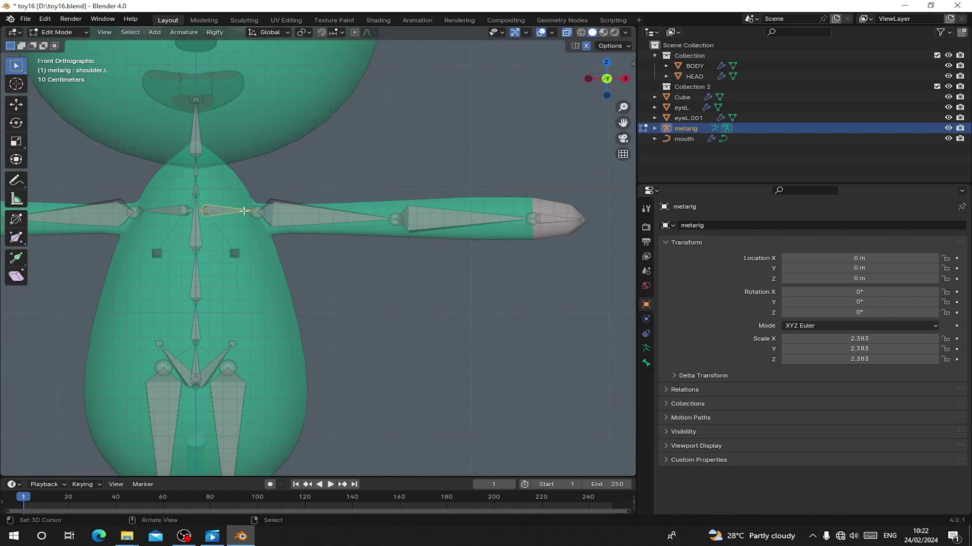
scroll(244, 210, "up", 4)
right_click(305, 209)
key("g")
left_click(311, 226)
scroll(310, 225, "down", 6)
- Lower the pelvis bones, thigh tops and base of the spine about 0.8 m along Z to the crotch
middle_click_drag(310, 226, 285, 325, "shift")
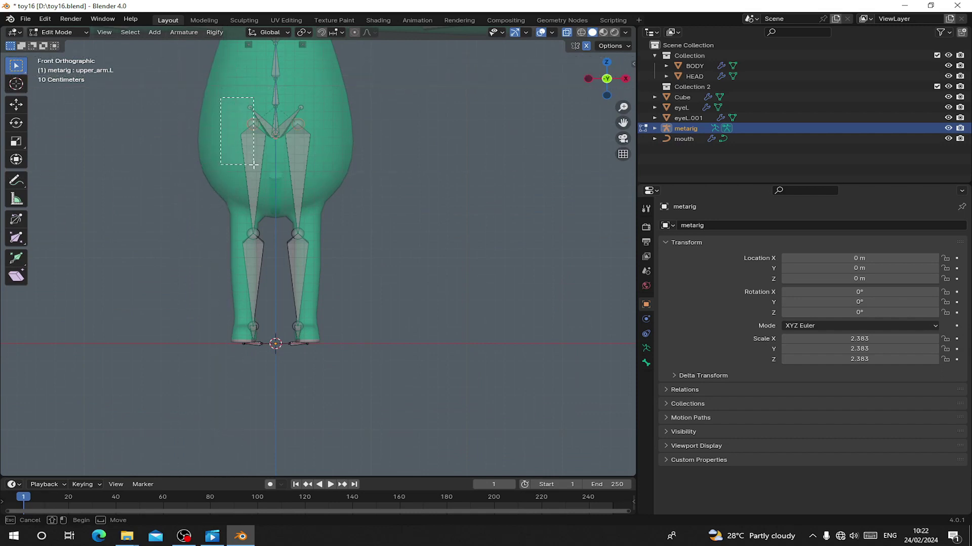
key("g")
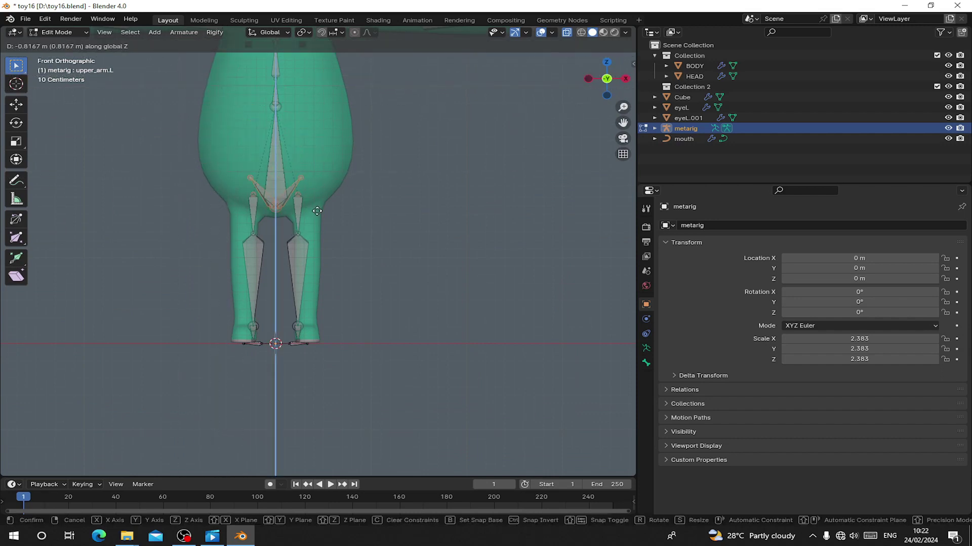
key("Return")
- Move the left thigh, shin and foot bones outward along X to centre them in the leg mesh
scroll(303, 243, "up", 4)
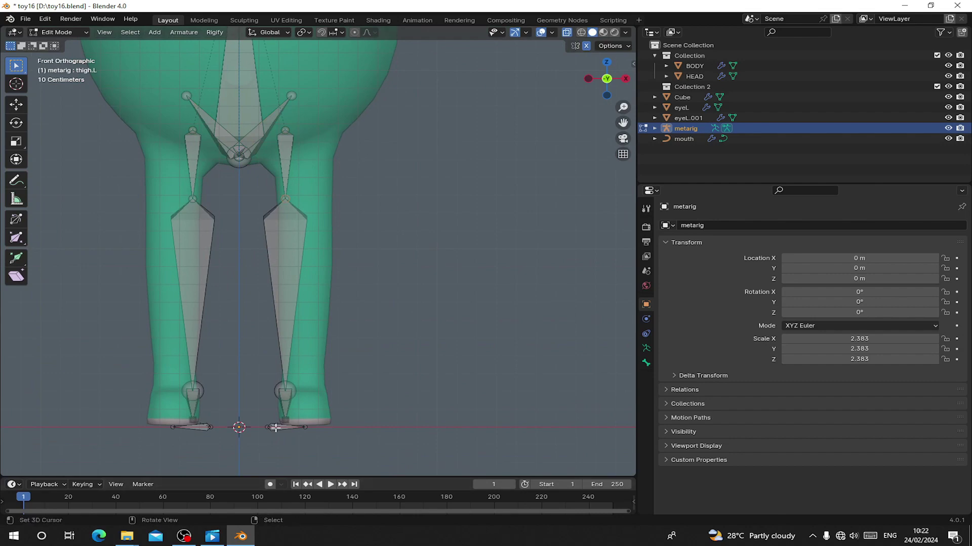
key("ctrl+z")
key("g")
key("x")
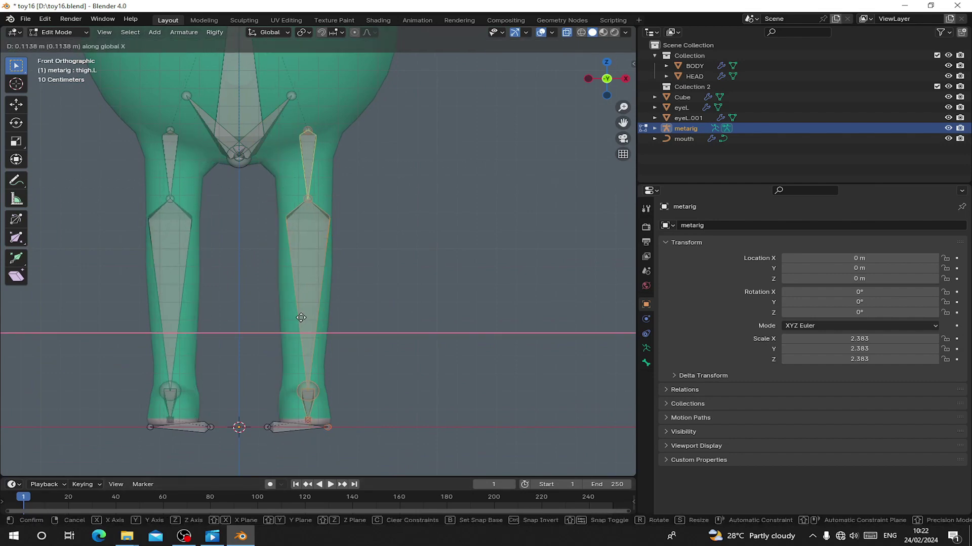
left_click(295, 317)
- In side view, fit the knee joint, toe tip and heel bone to the leg and shoe
key("KP_3")
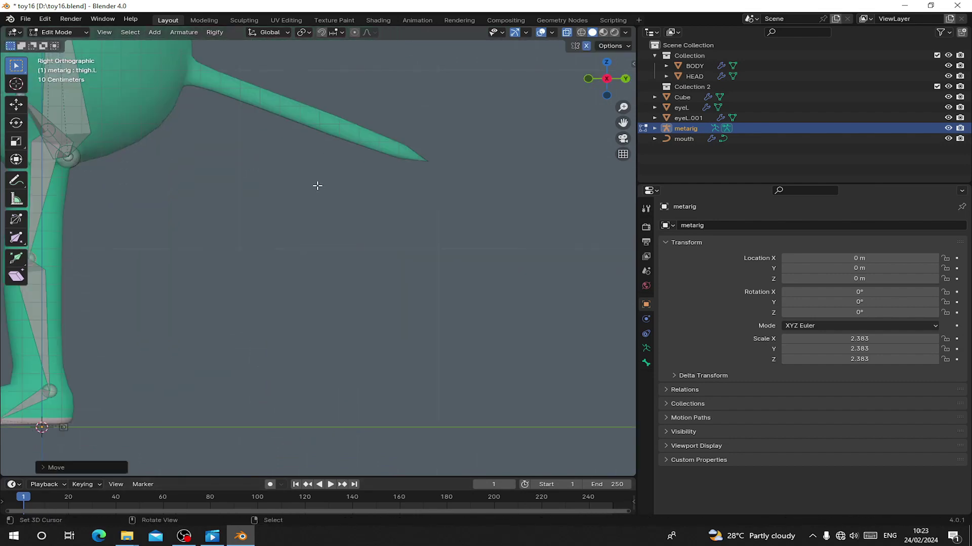
scroll(317, 186, "down", 3)
middle_click_drag(262, 219, 356, 253, "shift")
scroll(293, 261, "up", 3)
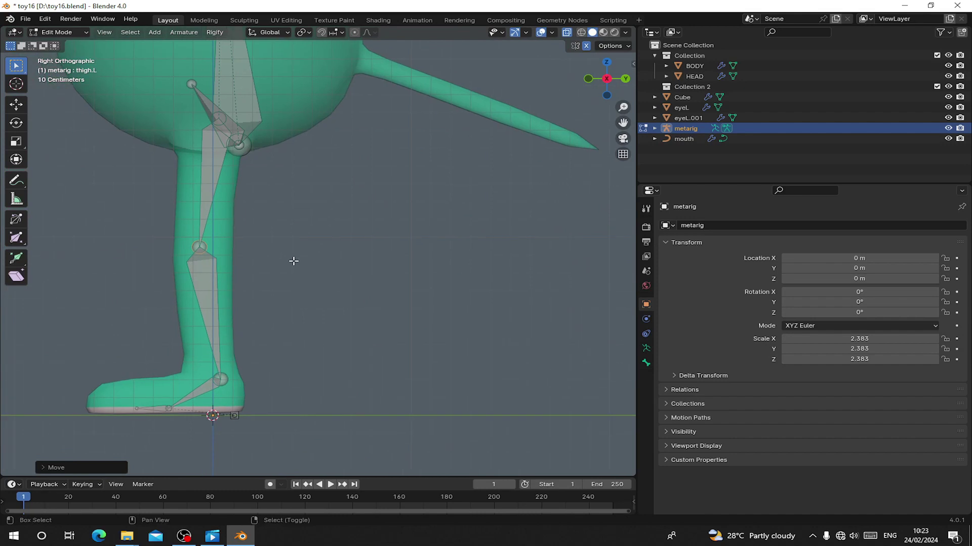
left_click(211, 267)
key("g")
left_click(66, 418)
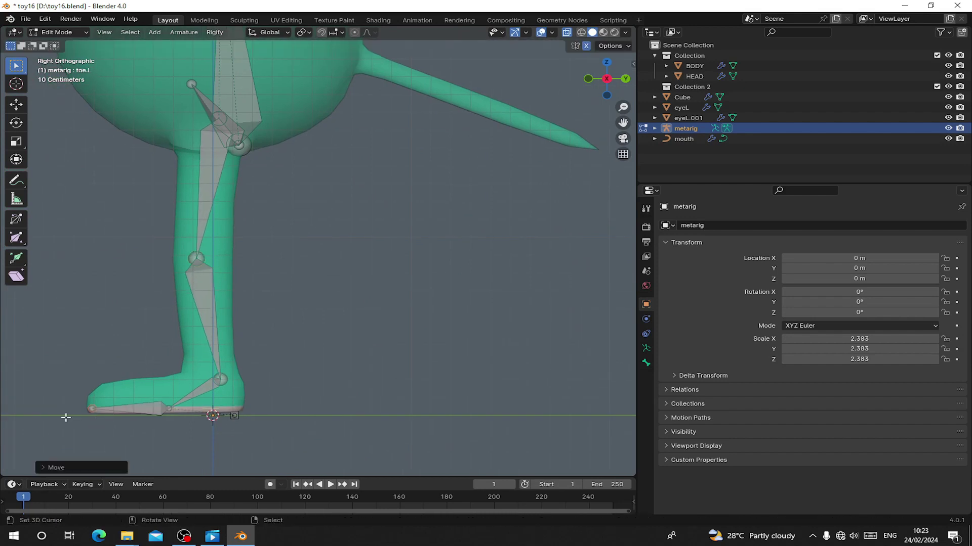
left_click_drag(245, 433, 245, 433)
key("g")
left_click(245, 428)
- In front view, adjust the left thigh's top joint and the pelvis base joint to fit the hips
middle_click_drag(223, 336, 288, 285)
key("KP_1")
right_click(305, 268)
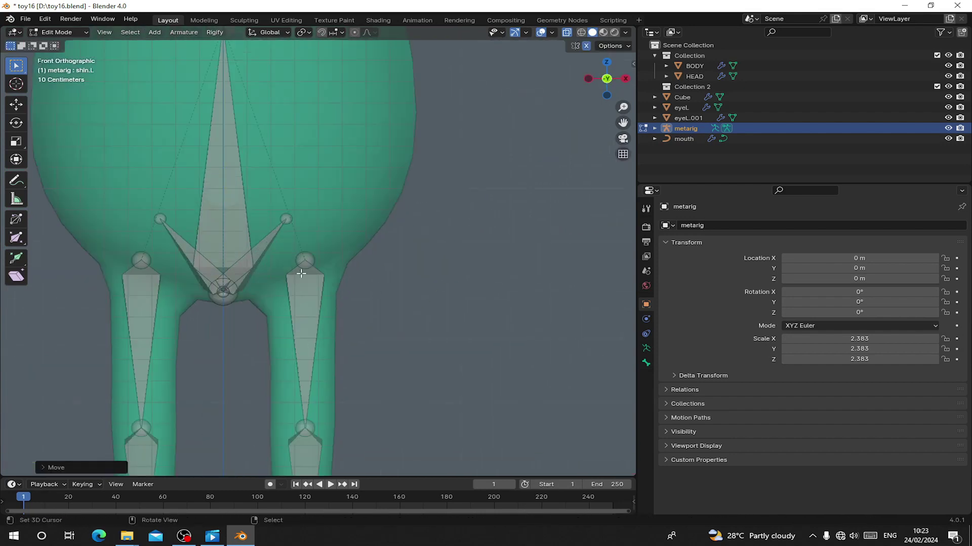
key("g")
left_click(313, 257)
right_click(228, 307)
key("g")
left_click(233, 317)
- Lower the lower spine joints along Z to spread the spine bones more evenly through the torso
scroll(233, 313, "down", 2)
right_click(228, 253)
key("g")
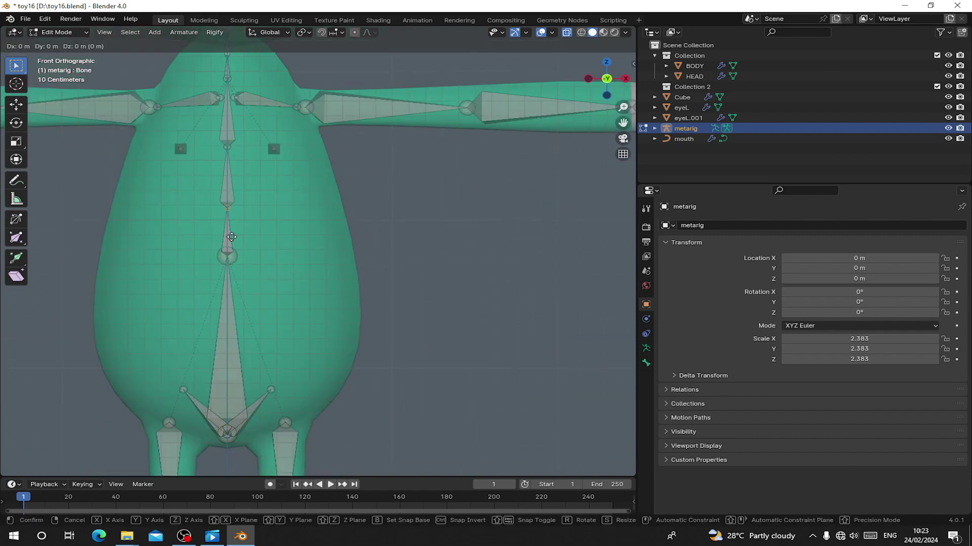
left_click(228, 246)
key("g")
key("z")
left_click(228, 311)
right_click(227, 208)
key("g")
key("z")
left_click(228, 237)
- Raise the head bone's tip to the top of the head and adjust the neck joint along Z
scroll(228, 237, "down", 6)
key("g")
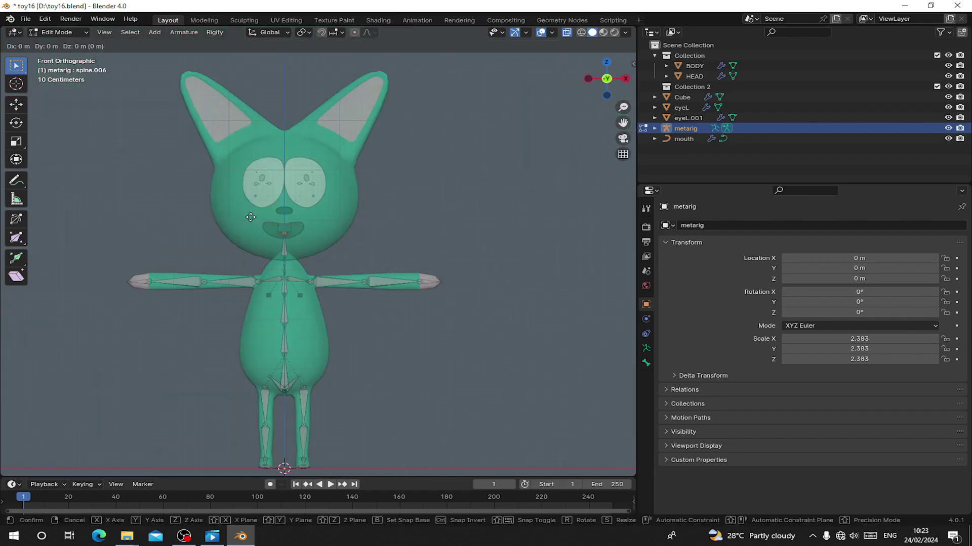
scroll(248, 292, "up", 8)
right_click(206, 269)
key("g")
key("z")
left_click(209, 278)
- In top view, move the hand tip, wrist and elbow joints onto the centre of the left arm mesh
middle_click_drag(274, 286, 324, 76)
scroll(322, 304, "down", 8)
key("KP_1")
key("KP_1")
middle_click_drag(304, 253, 233, 324)
key("KP_7")
scroll(384, 324, "up", 8)
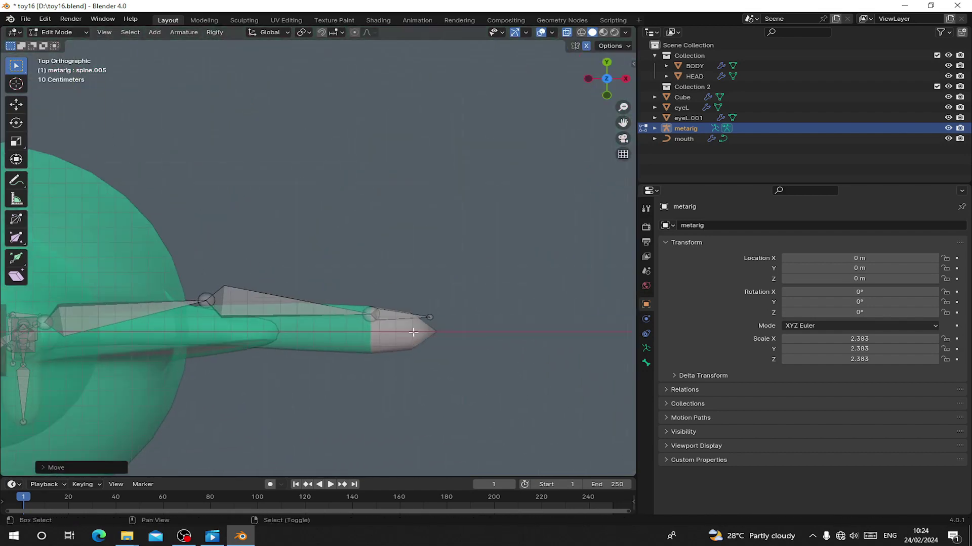
key("b")
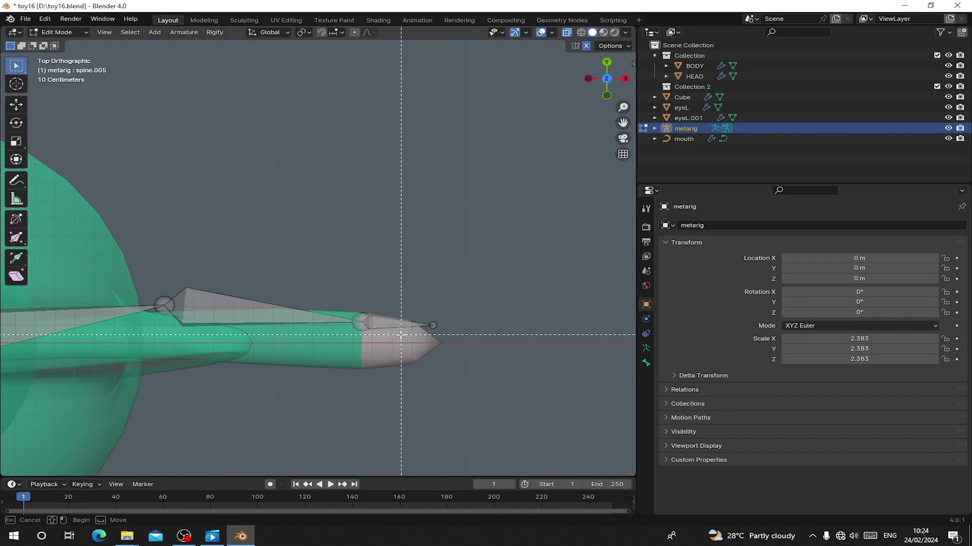
left_click_drag(471, 390, 471, 389)
key("g")
left_click(431, 355)
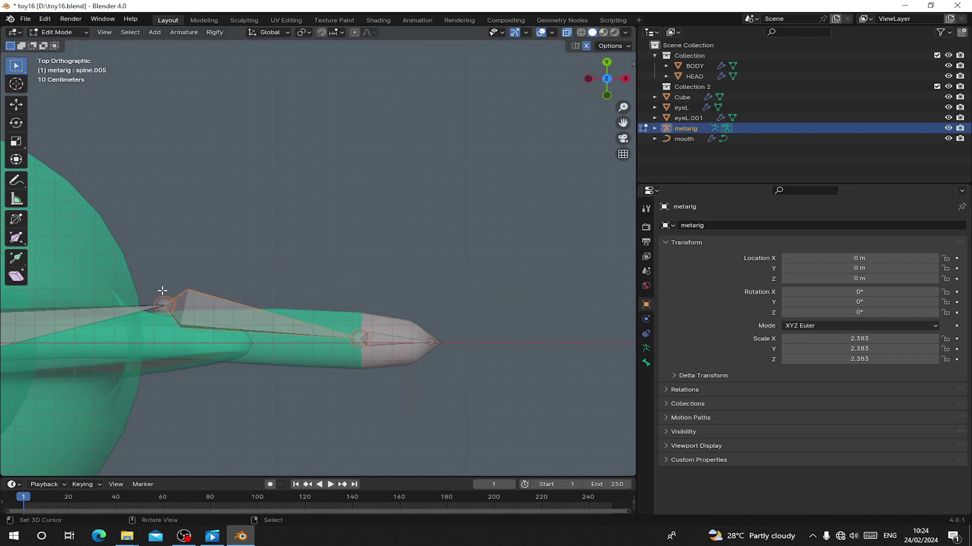
key("g")
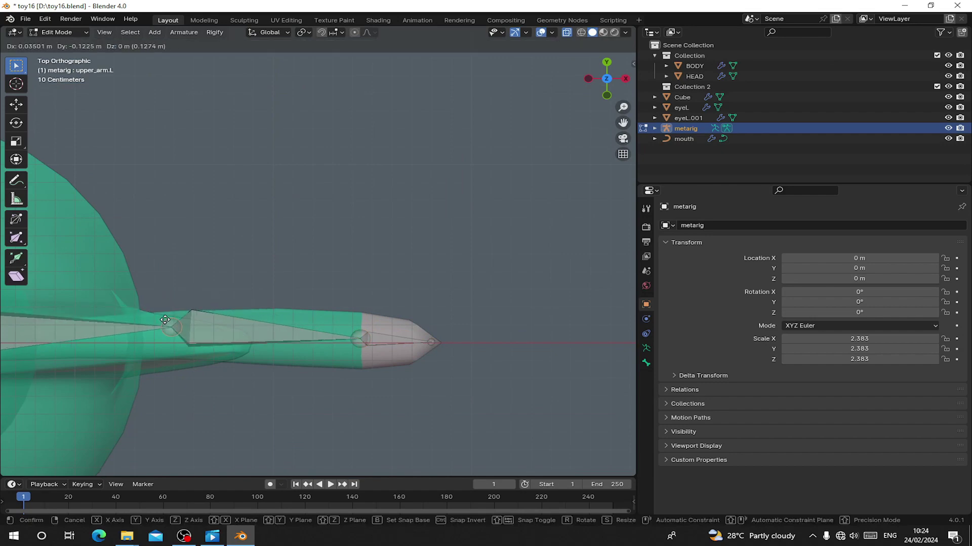
left_click(165, 320)
- In side view, move the breast bones forward along Y inside the chest
middle_click_drag(166, 318, 212, 199)
key("KP_1")
scroll(293, 191, "down", 3)
middle_click_drag(293, 191, 223, 202)
scroll(223, 202, "up", 4)
key("KP_3")
right_click(223, 244)
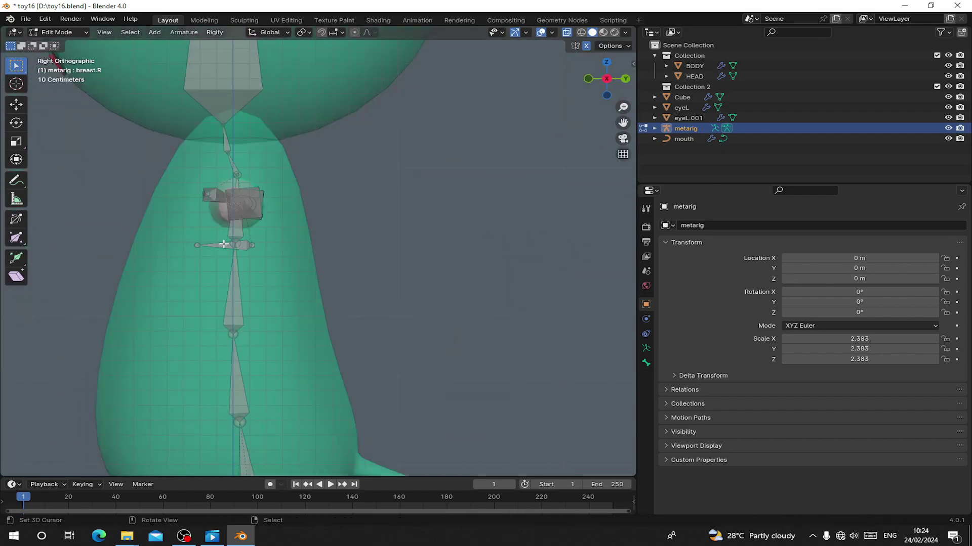
right_click(223, 245)
key("g")
key("y")
left_click(195, 244)
- Return the metarig to Object Mode and try moving the whole armature
scroll(194, 244, "down", 3)
middle_click_drag(195, 244, 309, 260)
key("KP_1")
scroll(314, 265, "down", 6)
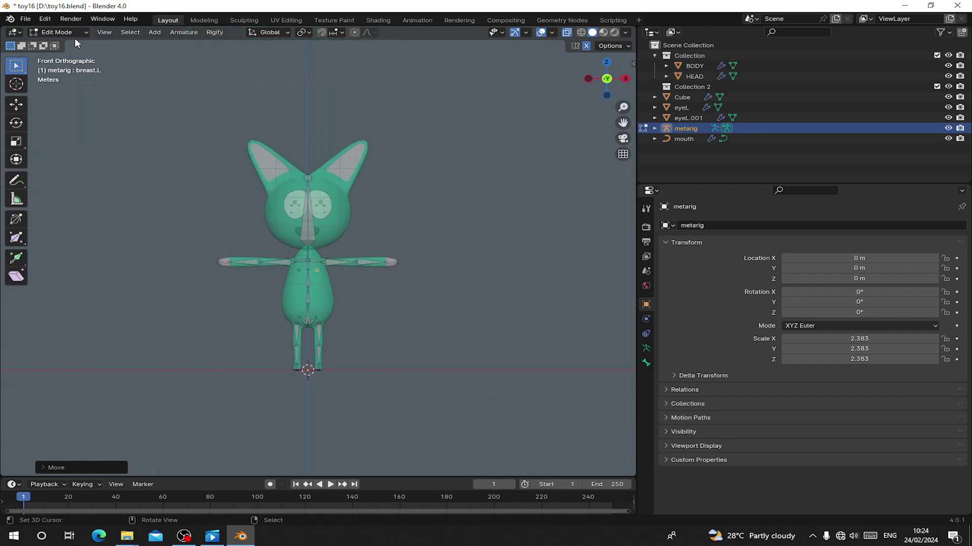
key("Tab")
scroll(346, 249, "up", 4)
left_click(567, 33)
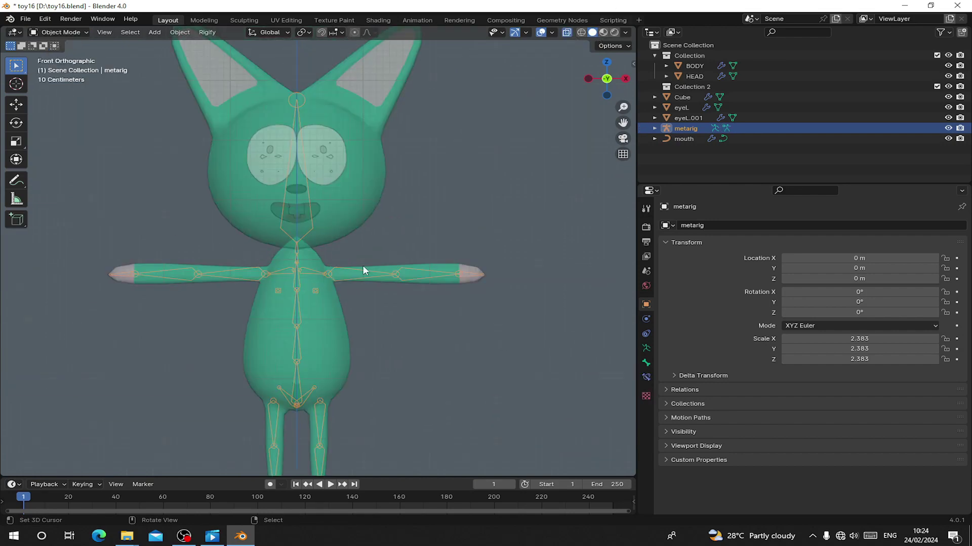
key("g")
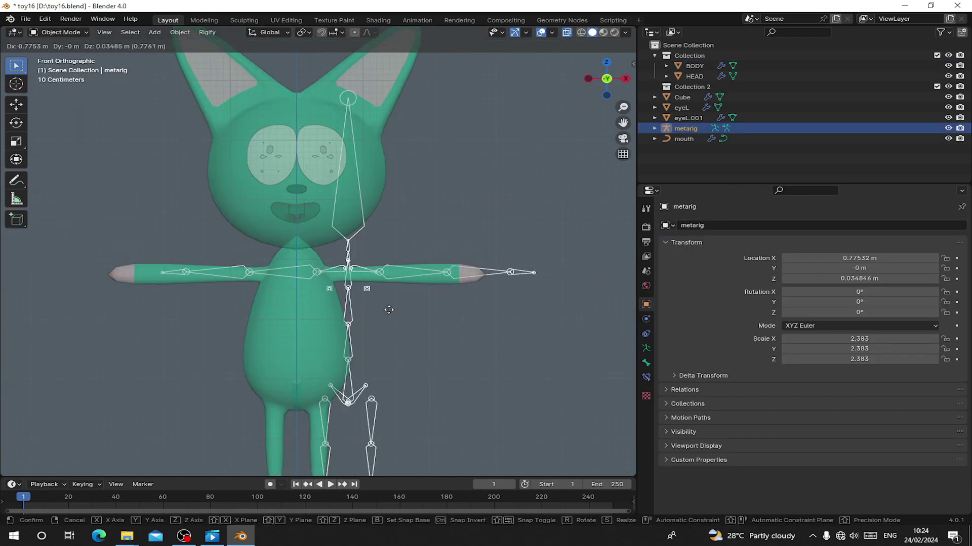
right_click(374, 301)
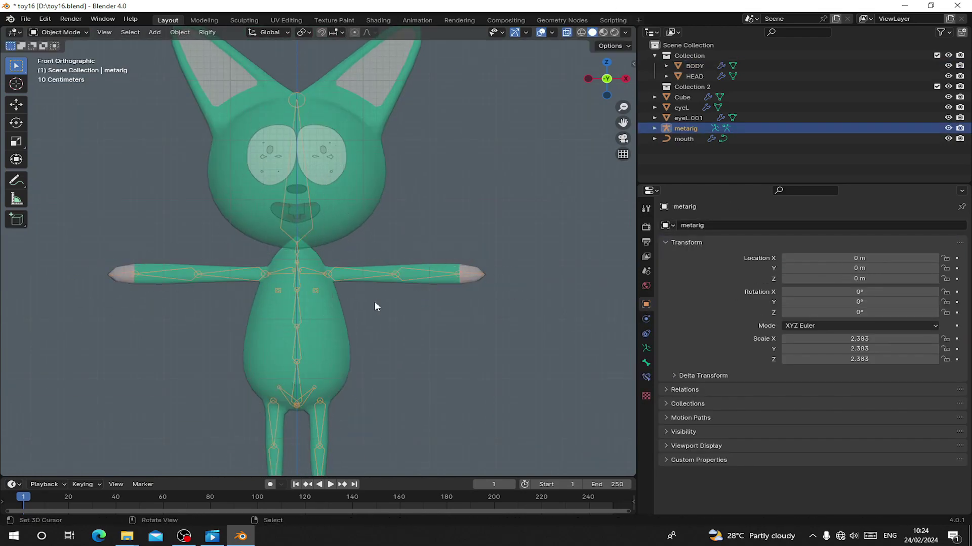
- Set the metarig's viewport display to In Front and turn off X-ray
left_click(697, 446)
scroll(771, 462, "down", 1)
key("alt+z")
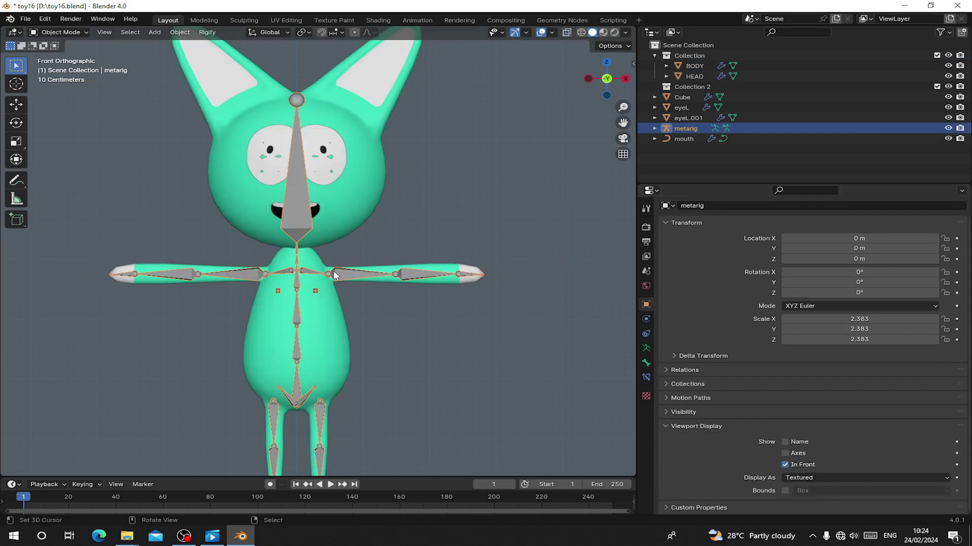
- Apply the metarig's scale and save the file
scroll(324, 185, "down", 5, "shift")
key("ctrl+a")
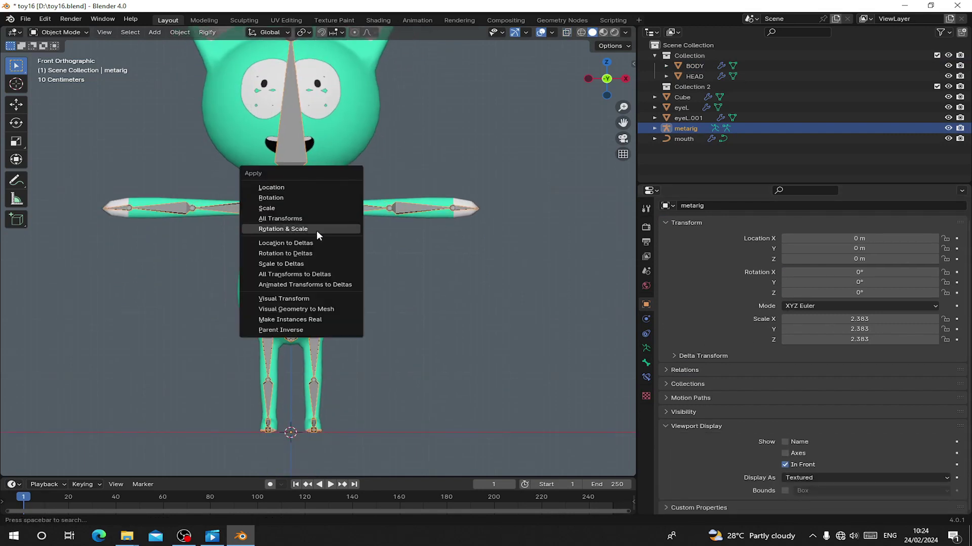
left_click(277, 207)
scroll(278, 207, "down", 2)
key("ctrl+s")
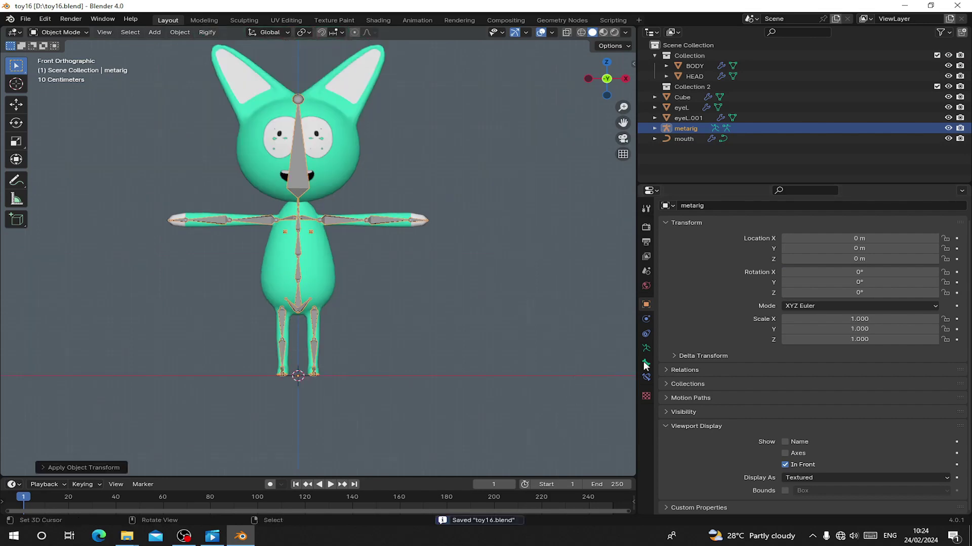
- In Edit Mode, set the Bendy Bones segments to 5 for the left upper arm and the left forearm
left_click(649, 364)
scroll(696, 369, "down", 5)
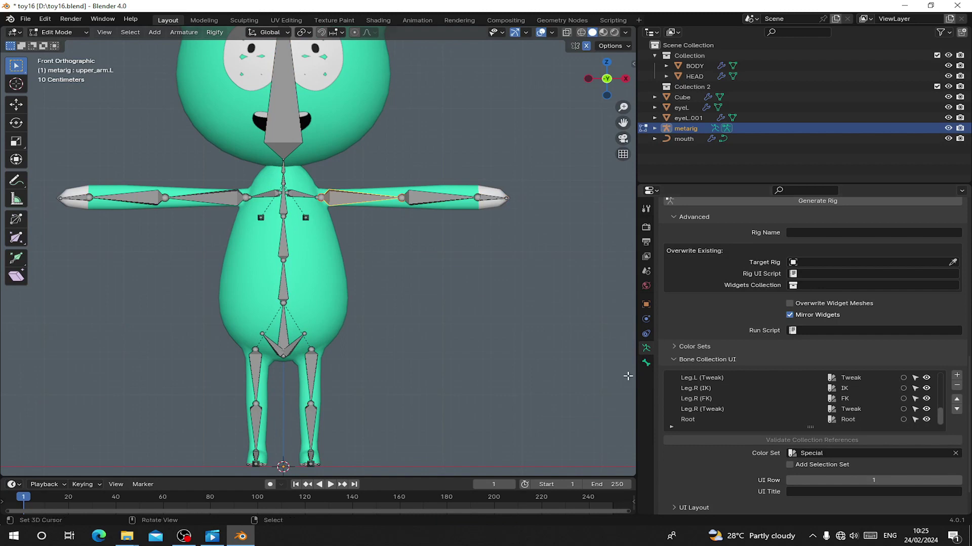
left_click(646, 364)
scroll(781, 326, "up", 10)
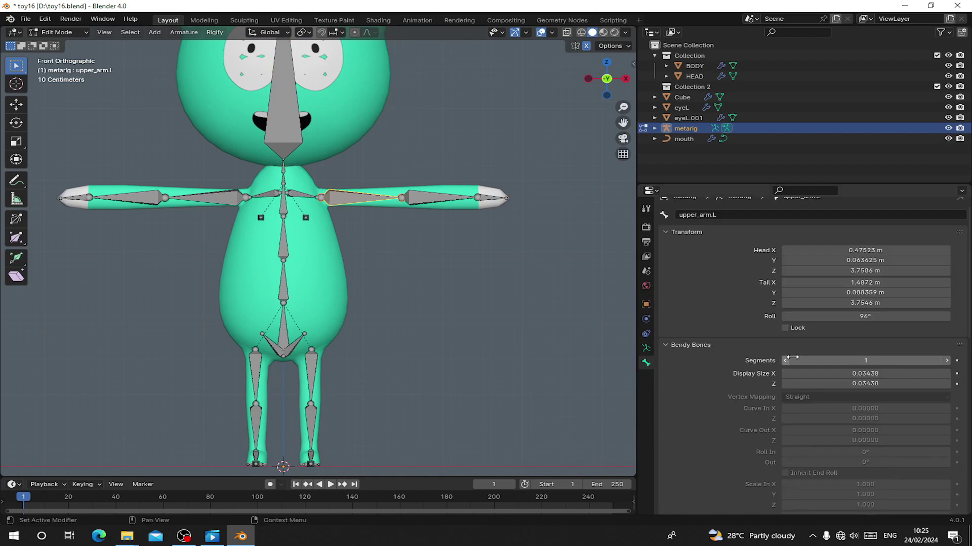
left_click(445, 199)
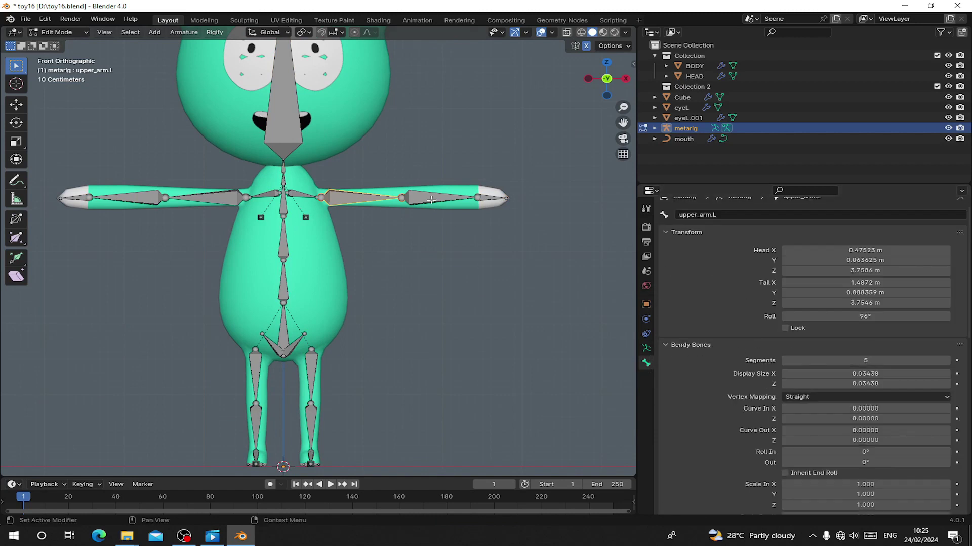
type("5")
key("Return")
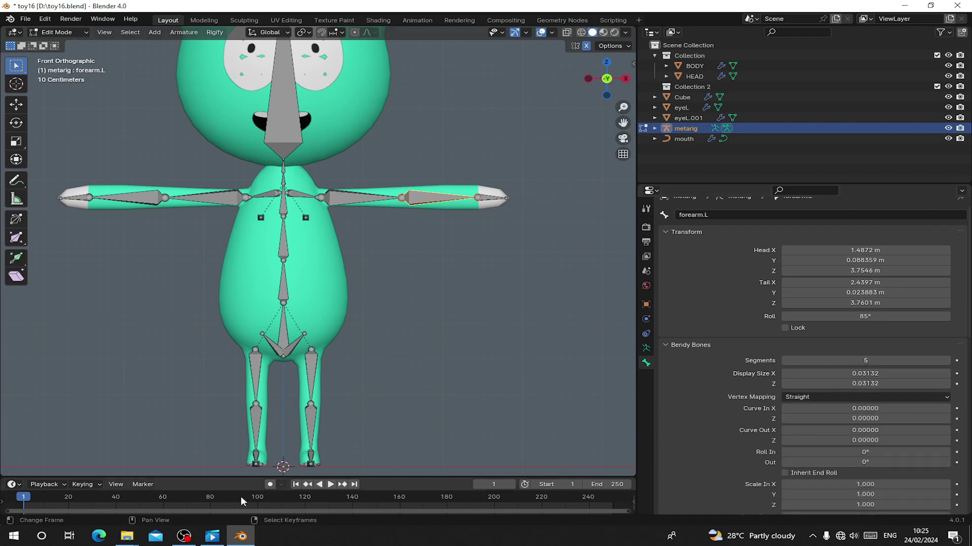
- Set the Bendy Bones segments to 5 for the left thigh and shin bones
left_click(307, 368)
left_click(865, 360)
type("5")
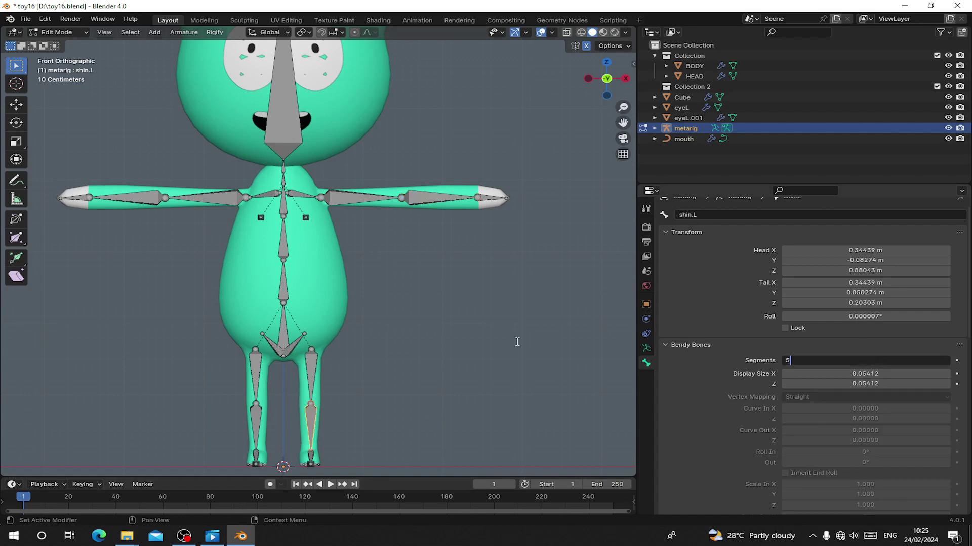
key("Return")
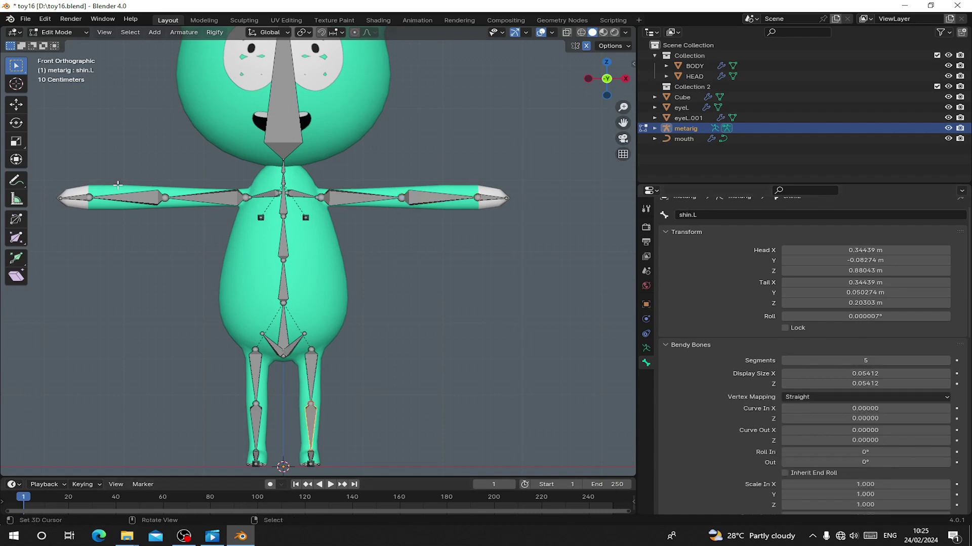
- Check the Bendy Bones segments of the right thigh bone
left_click(256, 376)
right_click(383, 188)
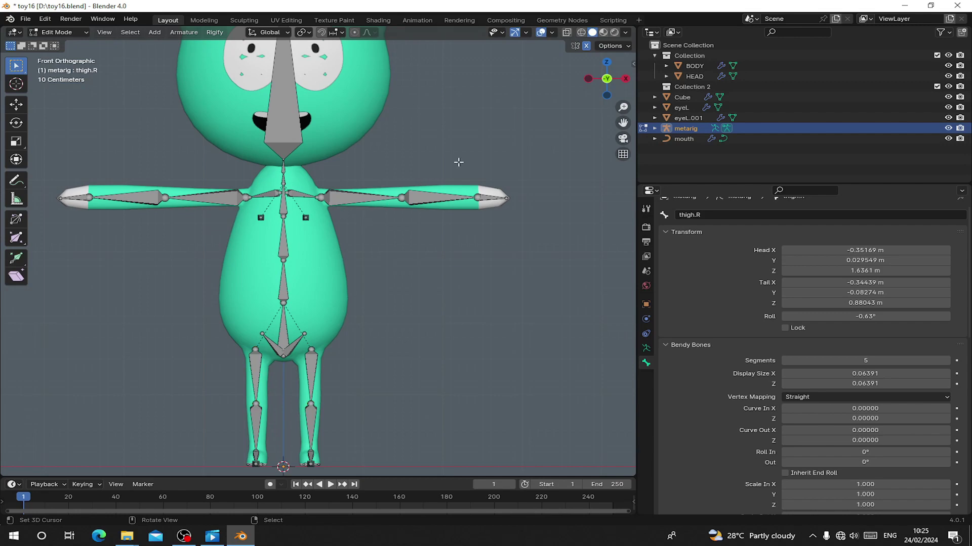
scroll(747, 393, "down", 6)
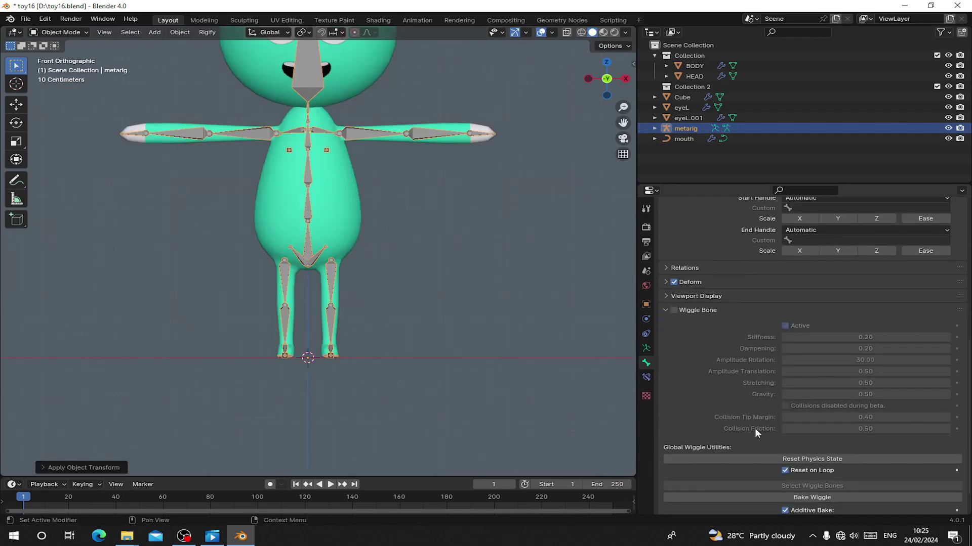
- Save the file and generate the Rigify rig from the metarig
scroll(756, 457, "down", 2)
scroll(753, 457, "up", 5)
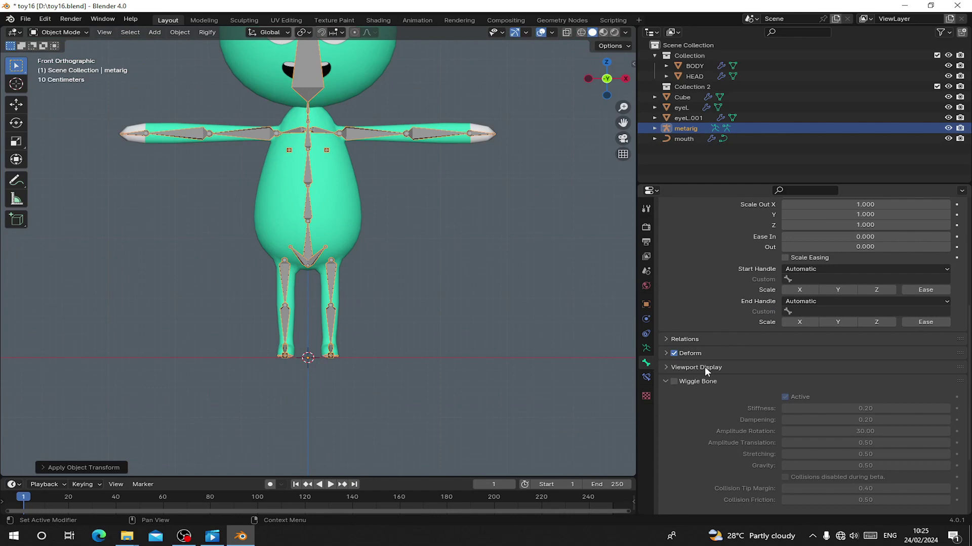
left_click(646, 348)
key("ctrl+s")
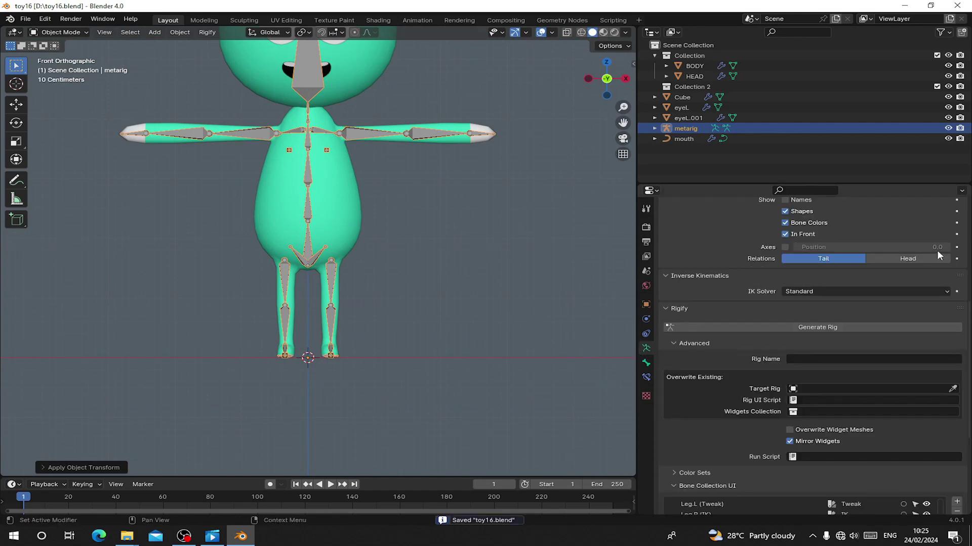
left_click(784, 330)
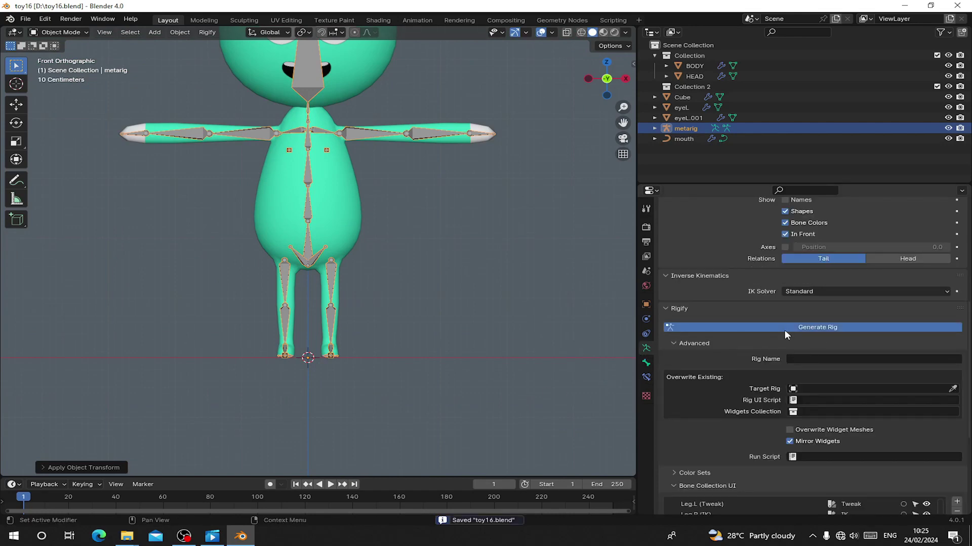
scroll(411, 220, "down", 4)
- Hide the metarig and save the file
middle_click_drag(411, 220, 327, 312)
scroll(314, 293, "up", 2)
left_click(303, 270)
key("h")
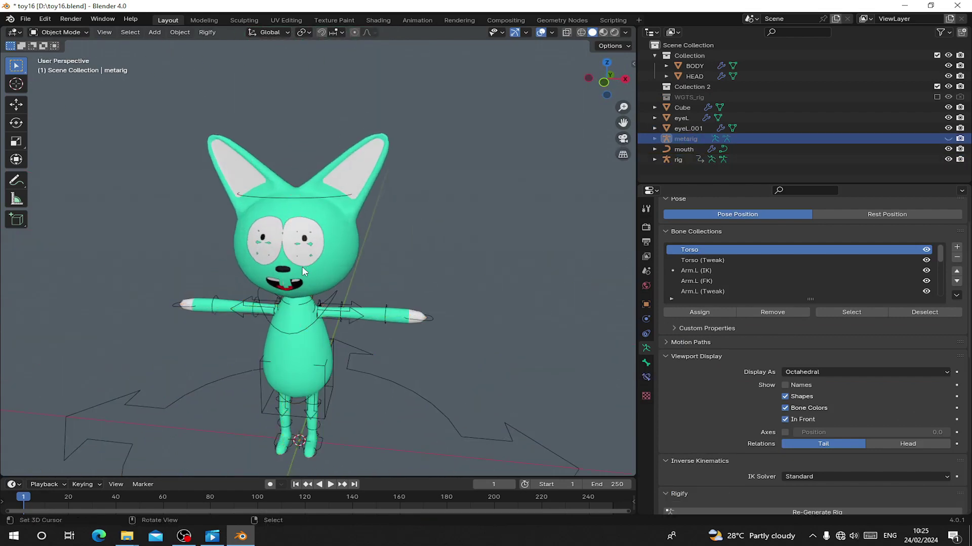
key("ctrl+s")
- Parent the HEAD and BODY meshes to the generated rig with automatic weights
scroll(373, 323, "up", 3)
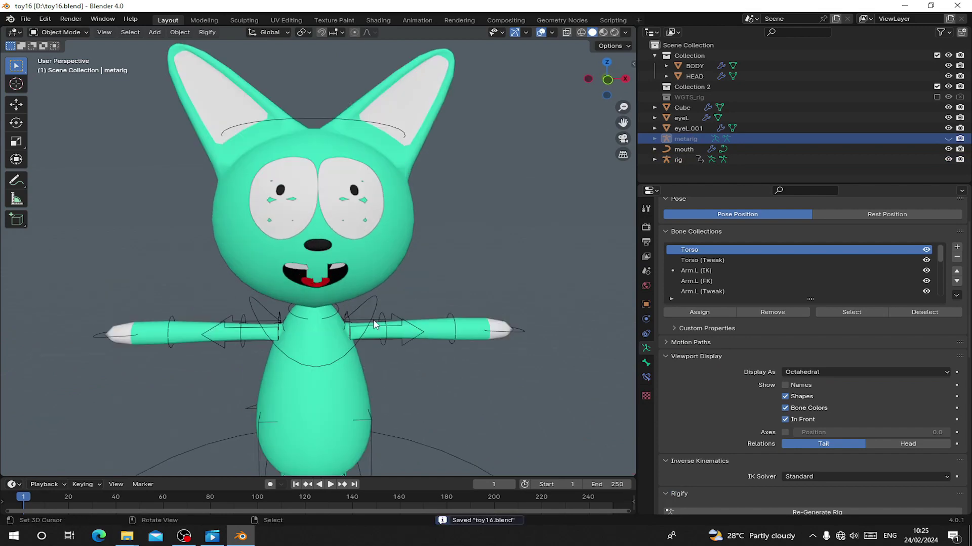
left_click(377, 265)
scroll(375, 263, "down", 3)
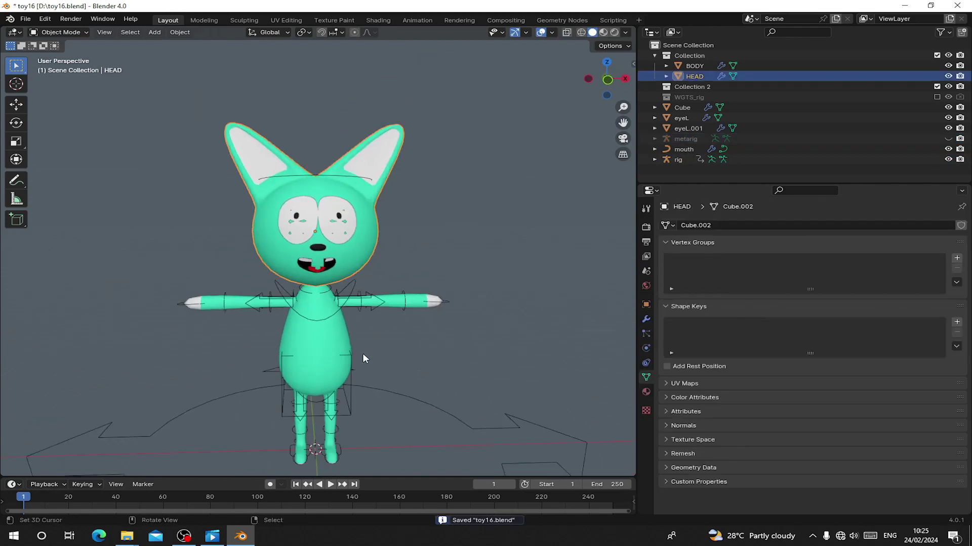
left_click(308, 358, "shift")
key("g")
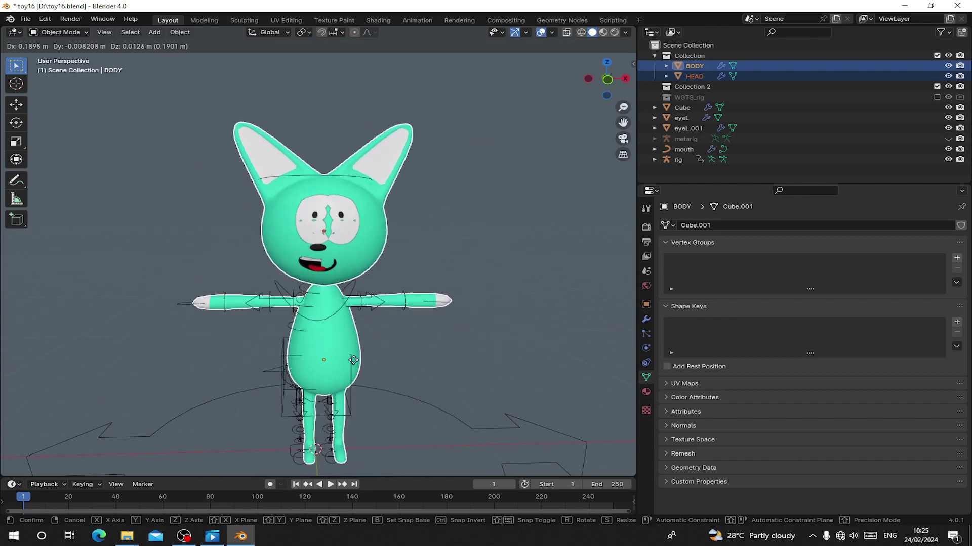
right_click(368, 308)
left_click(357, 292, "shift")
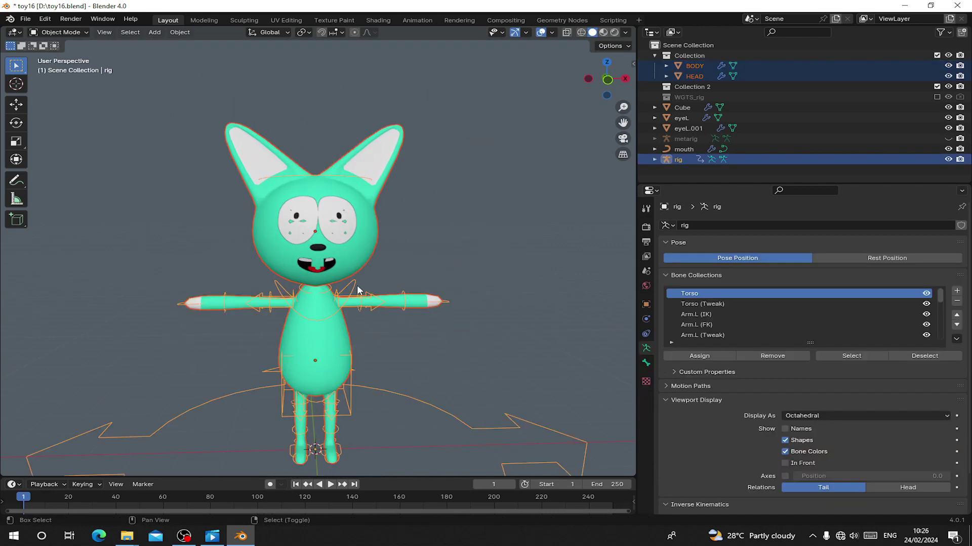
key("ctrl+p")
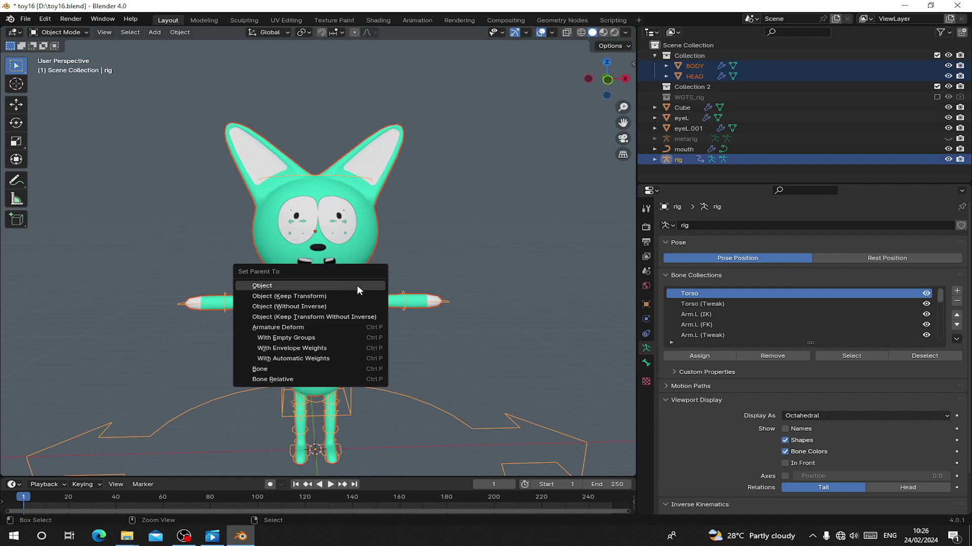
left_click(332, 357)
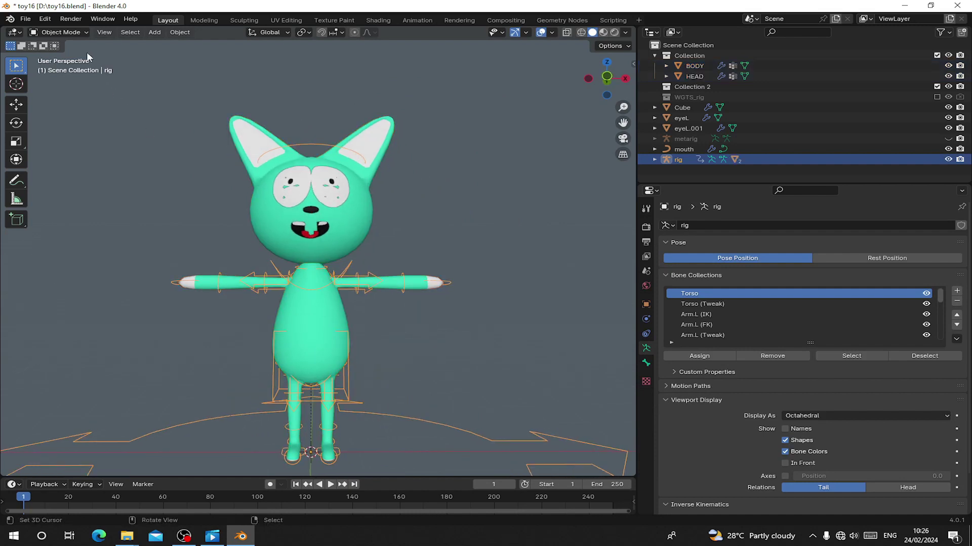
- Switch the generated rig to Pose Mode and turn on X-ray
left_click(73, 33)
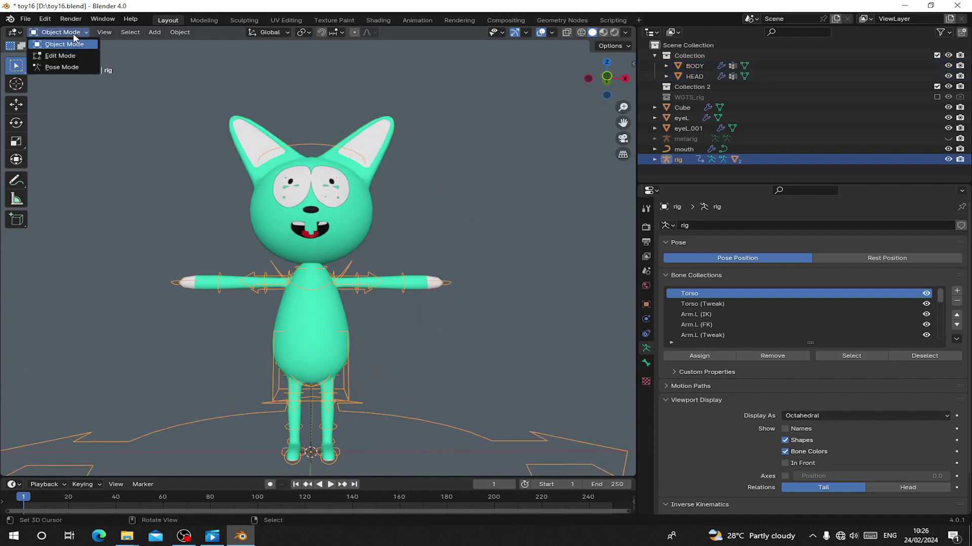
left_click(77, 65)
left_click(567, 32)
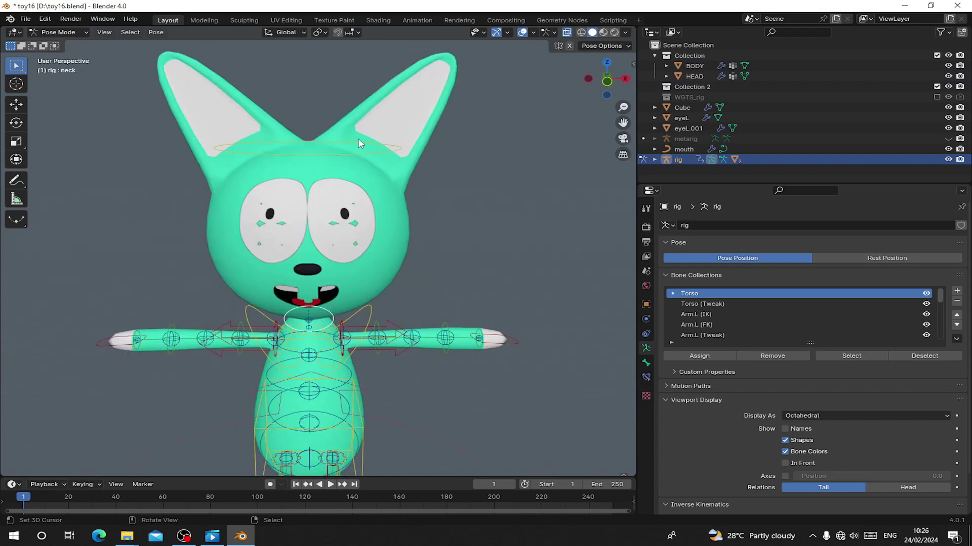
- Test the head control by rotating it and cancel the rotation
left_click(361, 144)
key("r")
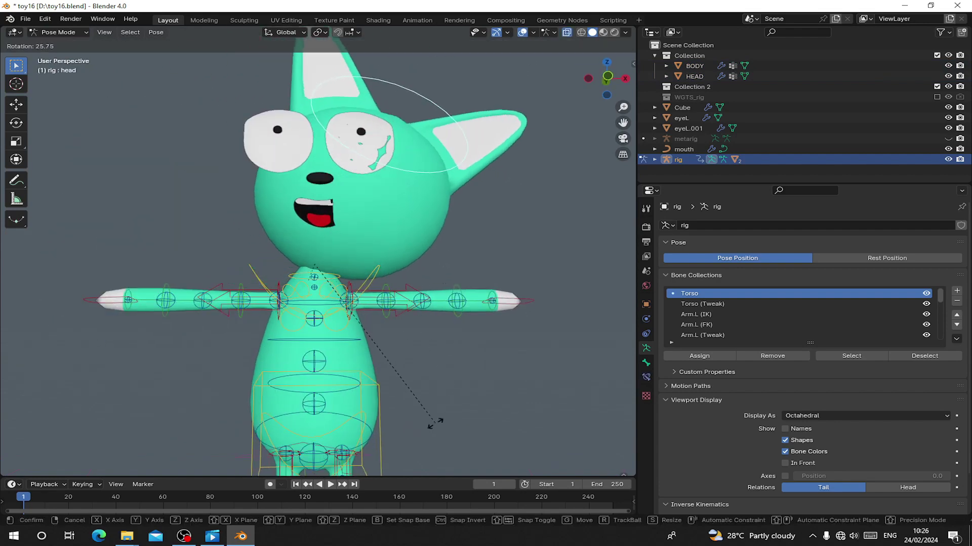
right_click(399, 324)
middle_click_drag(377, 258, 284, 399)
right_click(481, 324)
- Test the limb deformation by moving the hand, left foot and torso controls
key("g")
left_click(418, 349)
middle_click_drag(418, 349, 268, 405)
key("g")
left_click(314, 400)
right_click(327, 411)
key("g")
left_click(335, 379)
key("g")
left_click(268, 395)
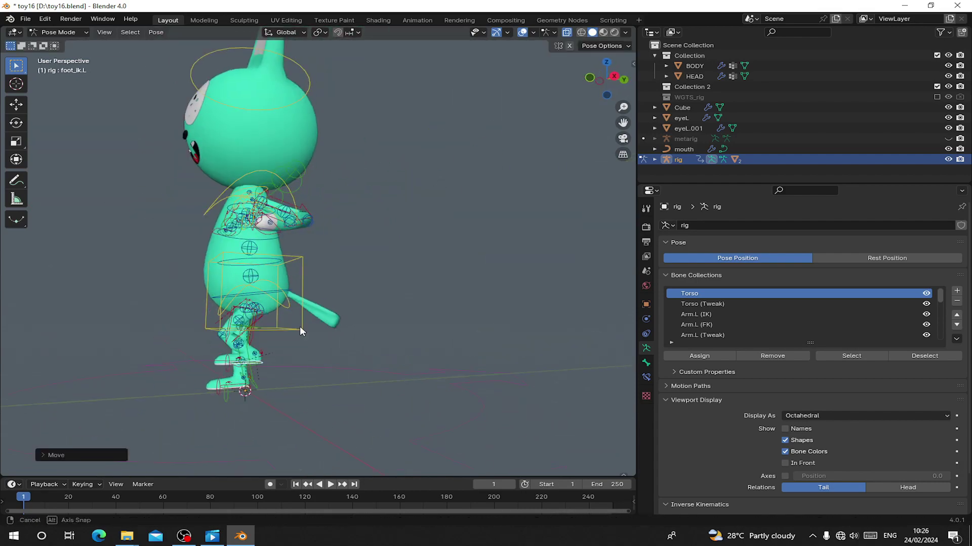
left_click(299, 326)
key("g")
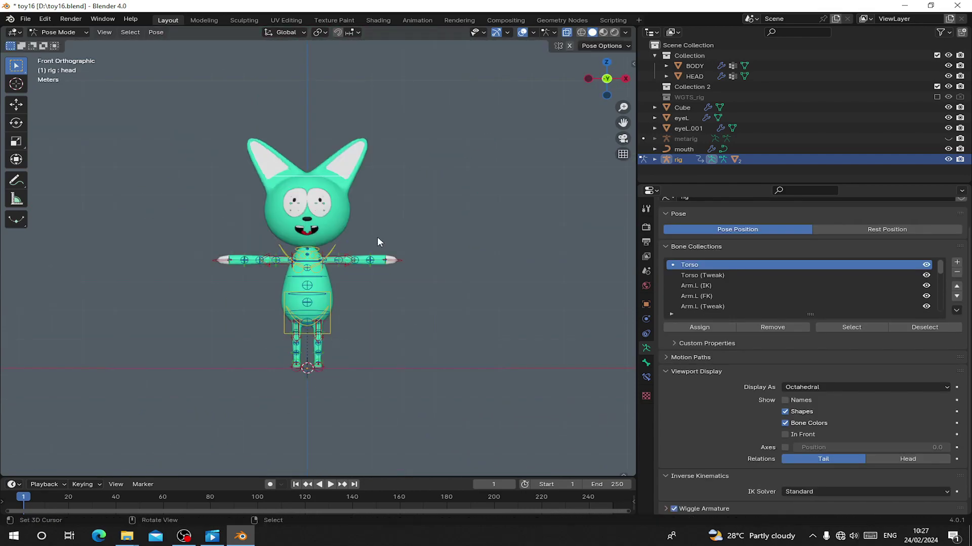
- Test-rotate the head control from different viewing angles, cancelling each rotation
scroll(377, 237, "up", 3)
middle_click_drag(377, 237, 270, 210)
key("r")
right_click(349, 198)
middle_click_drag(344, 202, 498, 207)
key("r")
right_click(411, 297)
- Return to Object Mode, add a Subdivision Surface modifier to the HEAD mesh, and save the file
key("ctrl+Tab")
scroll(498, 207, "up", 2)
left_click(388, 196)
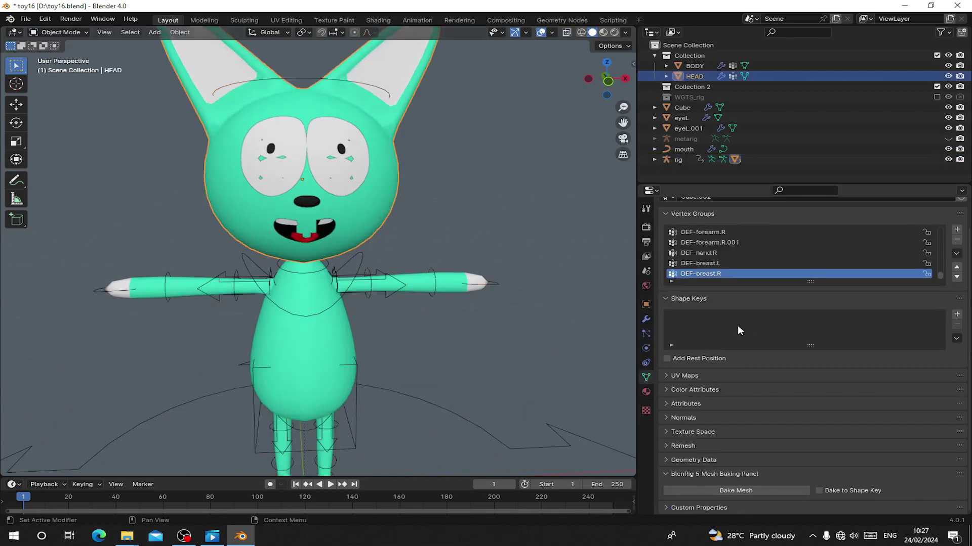
left_click(646, 318)
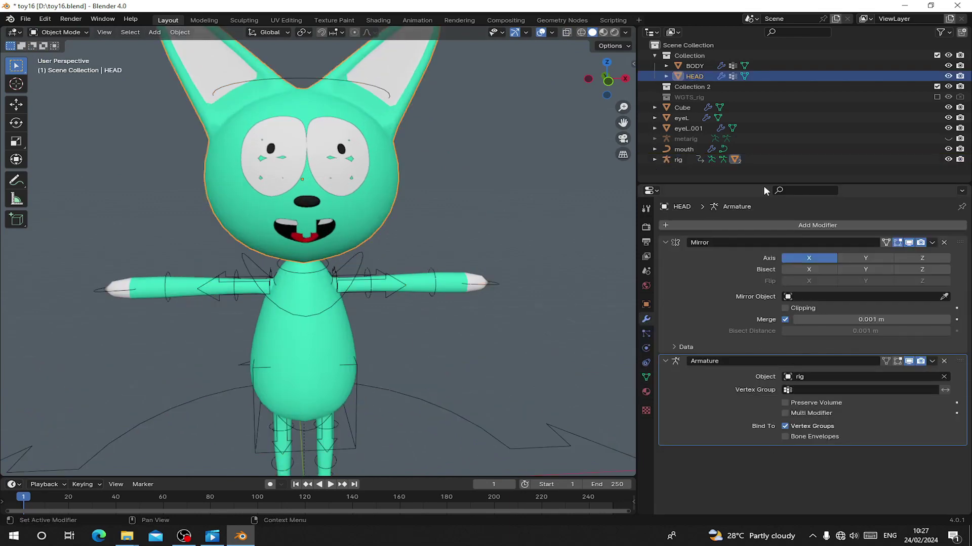
left_click(749, 224)
left_click(749, 223)
type("sub")
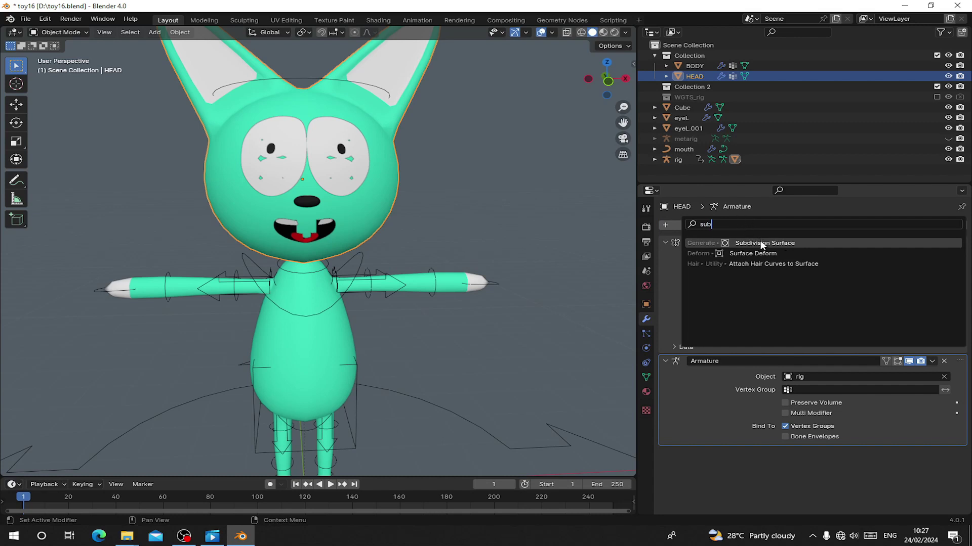
left_click(760, 243)
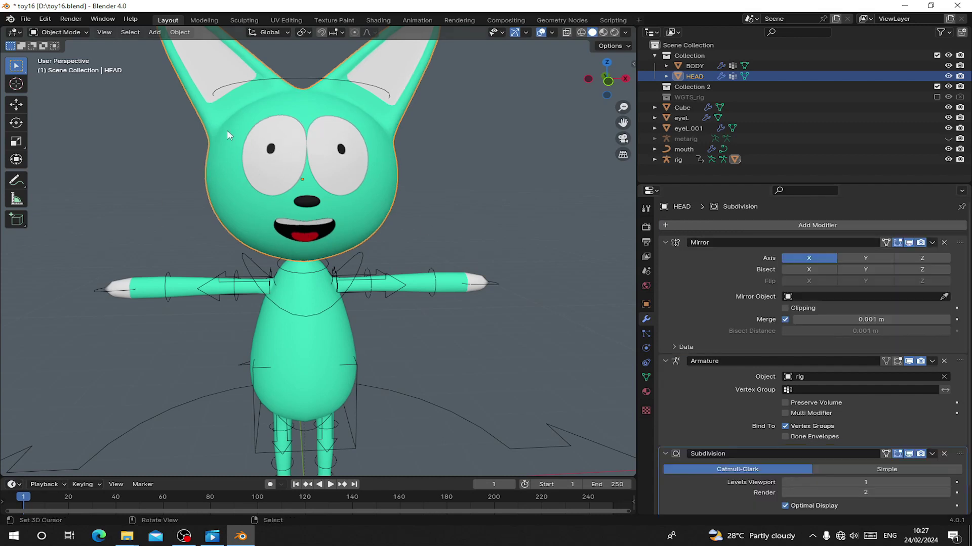
key("ctrl+s")
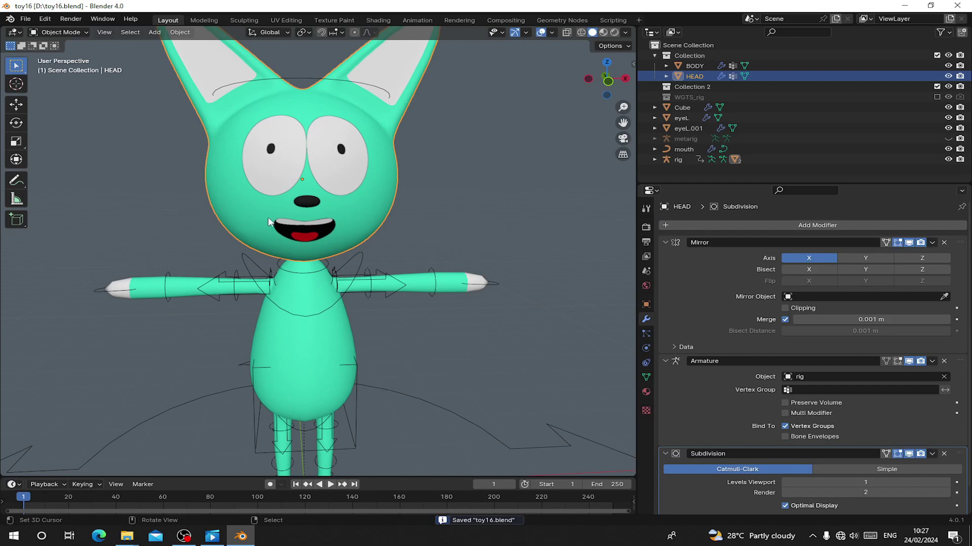
- Add a Subdivision Surface modifier to the BODY mesh
left_click(339, 365)
middle_click_drag(339, 365, 348, 306)
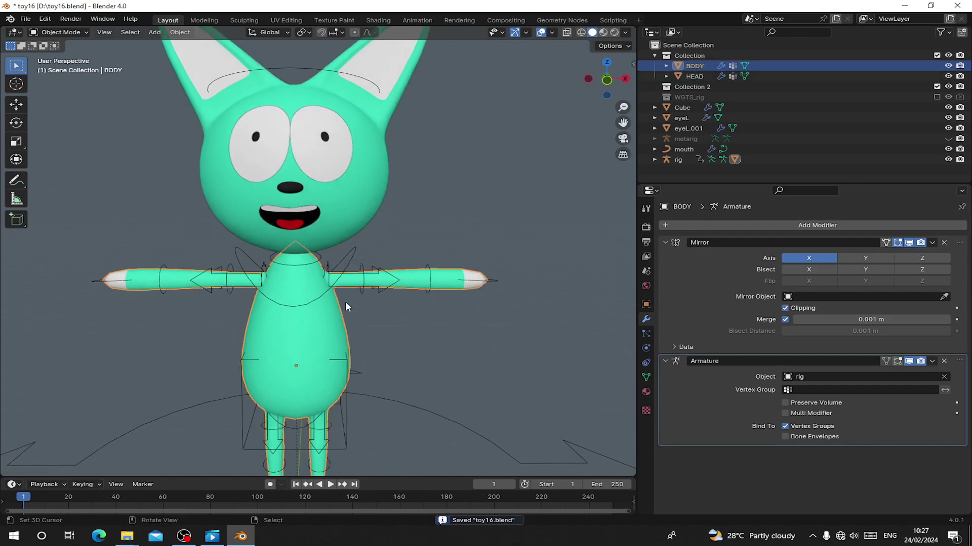
left_click(711, 226)
type("sub")
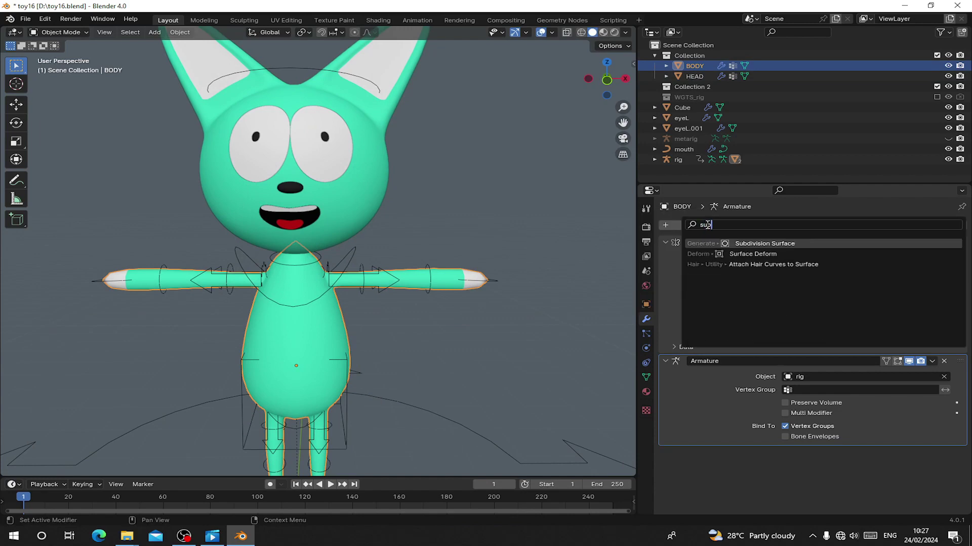
key("Return")
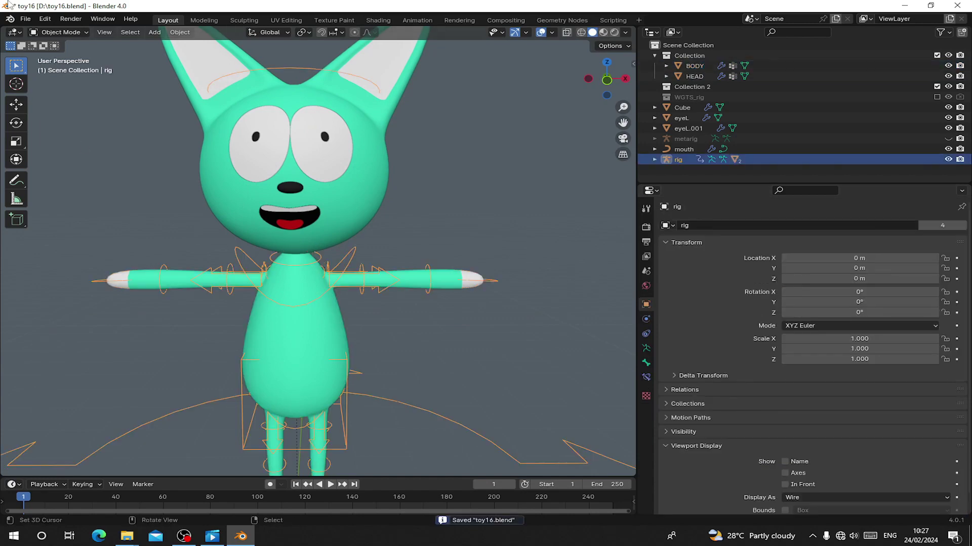
- Put the rig in Pose Mode and test-rotate the head control, cancelling the rotation
left_click(58, 32)
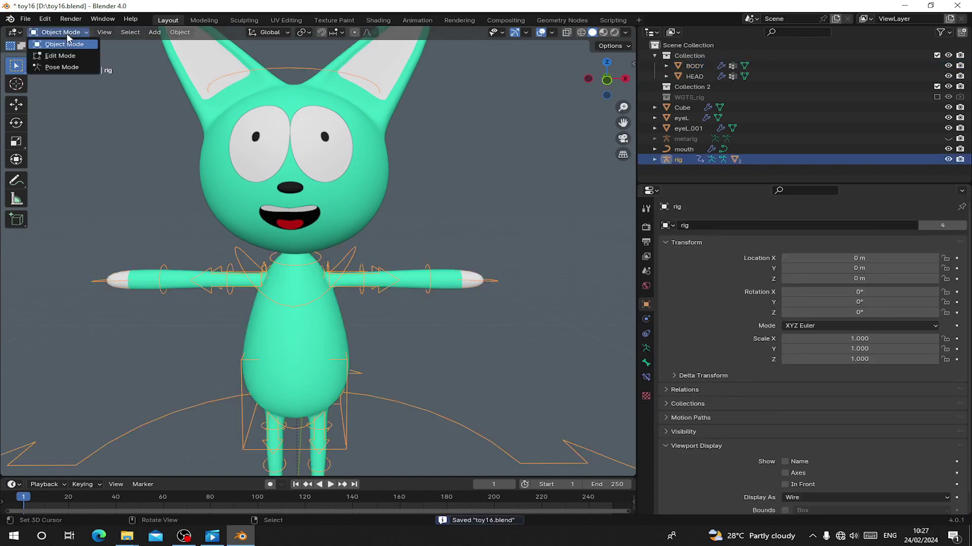
left_click(66, 70)
right_click(315, 76)
key("r")
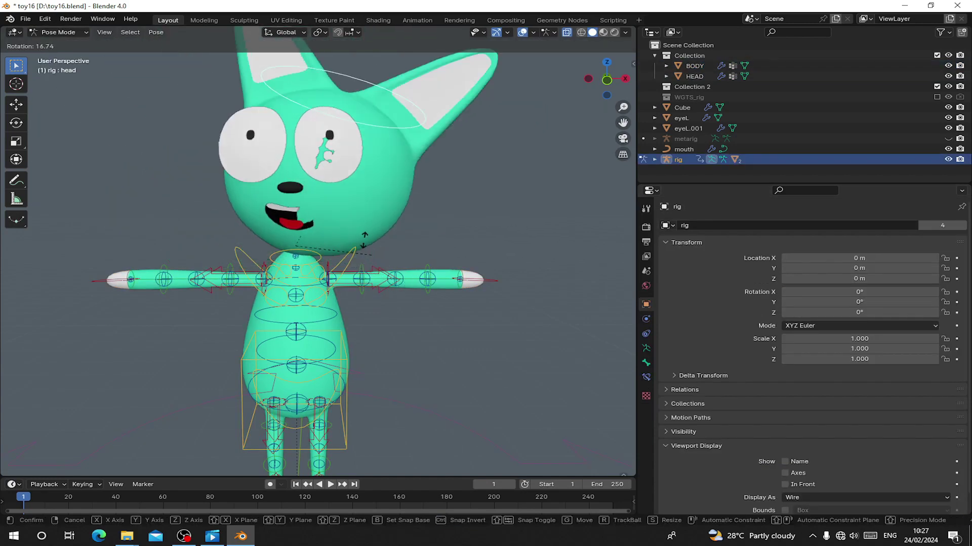
right_click(330, 156)
- Test the left foot control by moving it and the head control by rotating it, cancelling both transforms
middle_click_drag(276, 352, 278, 345)
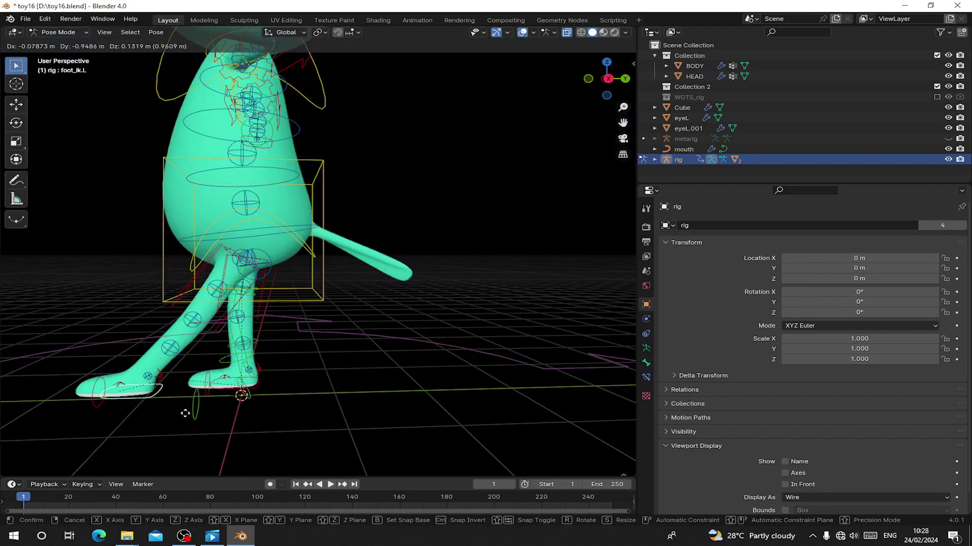
right_click(188, 411)
middle_click_drag(223, 200, 326, 218)
middle_click_drag(345, 59, 349, 219, "shift")
scroll(350, 219, "down", 5)
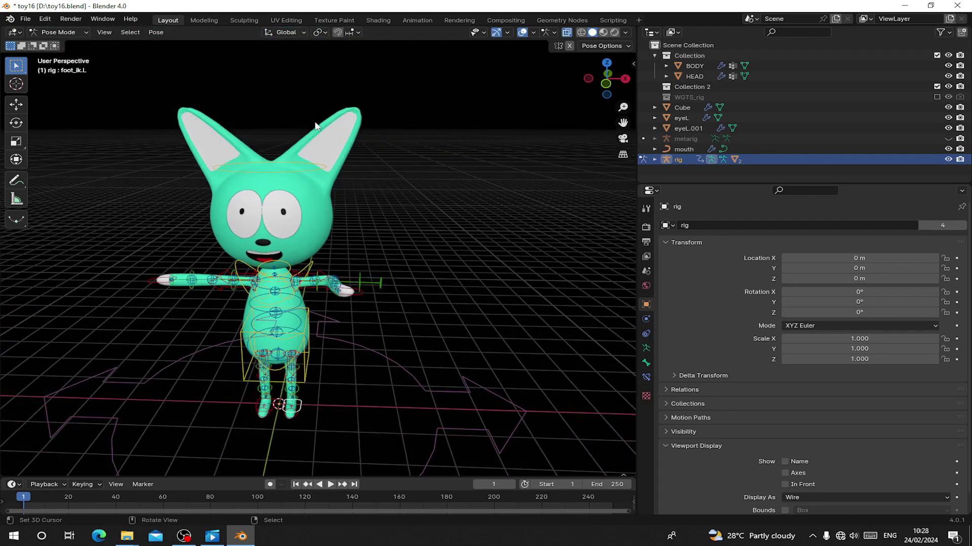
left_click(311, 166)
key("r")
key("Escape")
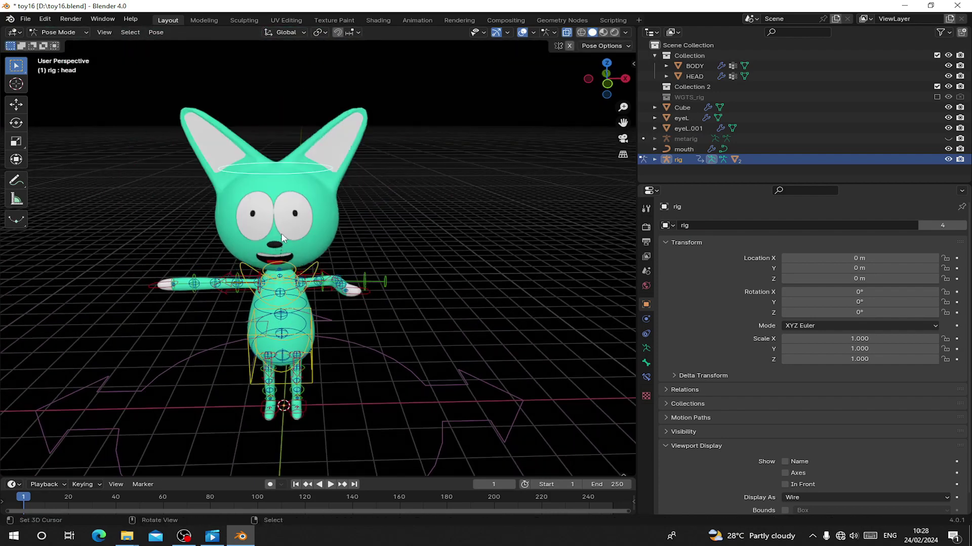
- Select all the rig's bones and clear their location
scroll(192, 174, "up", 3)
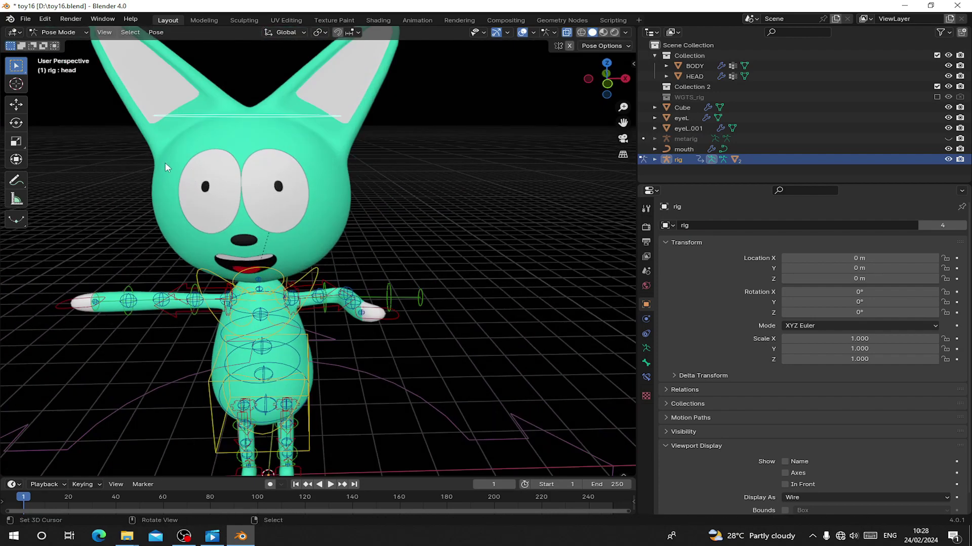
right_click(67, 318)
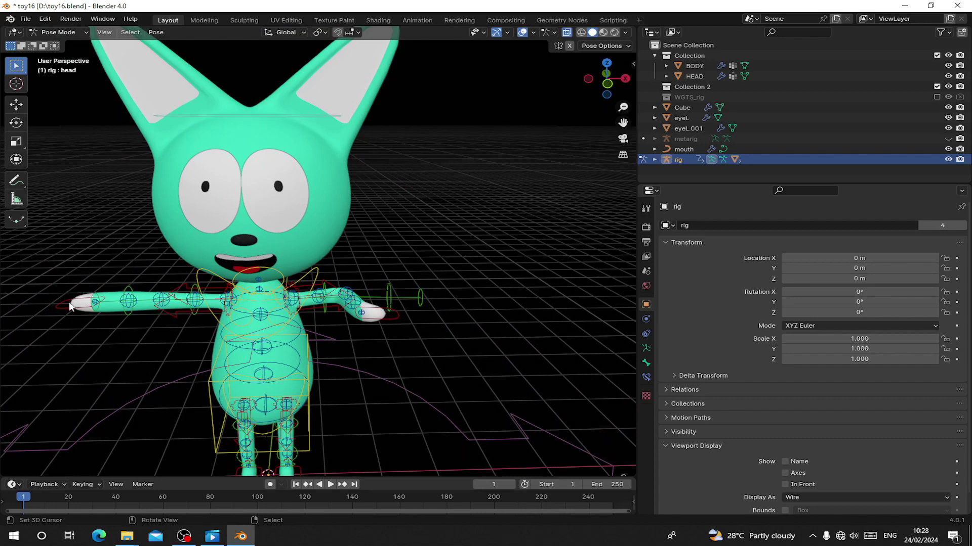
right_click(69, 302)
key("a")
key("alt+g")
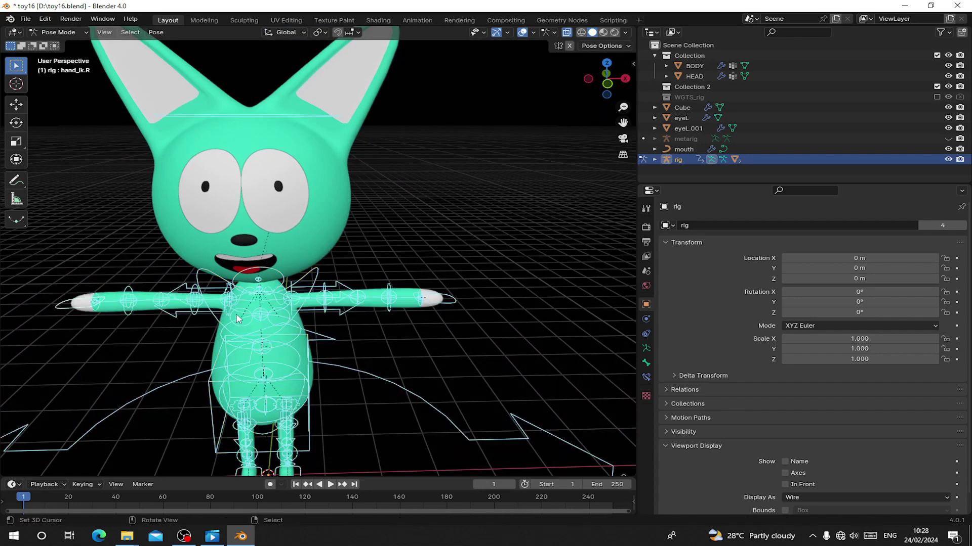
- Return the rig to Object Mode and save the file
middle_click_drag(237, 320, 237, 305)
middle_click_drag(237, 306, 278, 232, "shift")
left_click(58, 32)
left_click(61, 45)
key("ctrl+s")
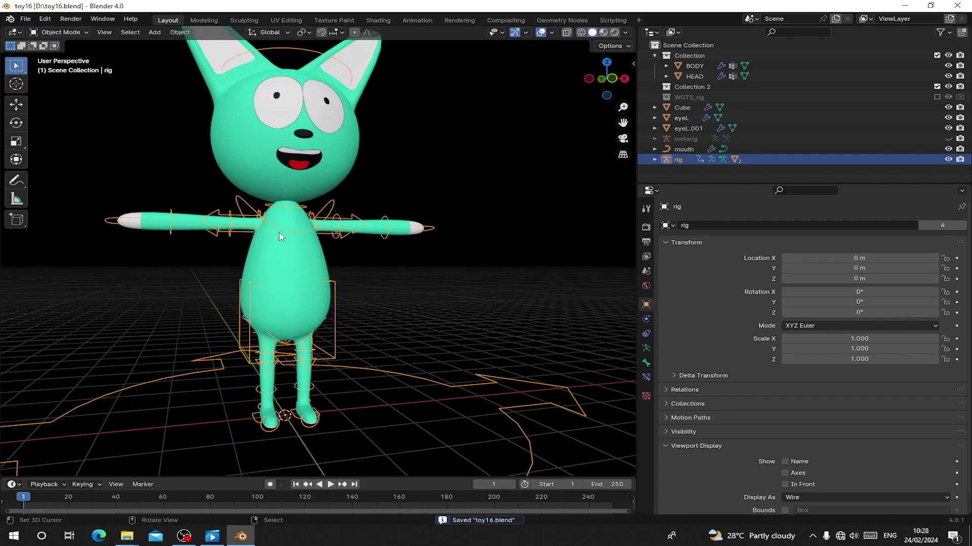
key("KP_1")
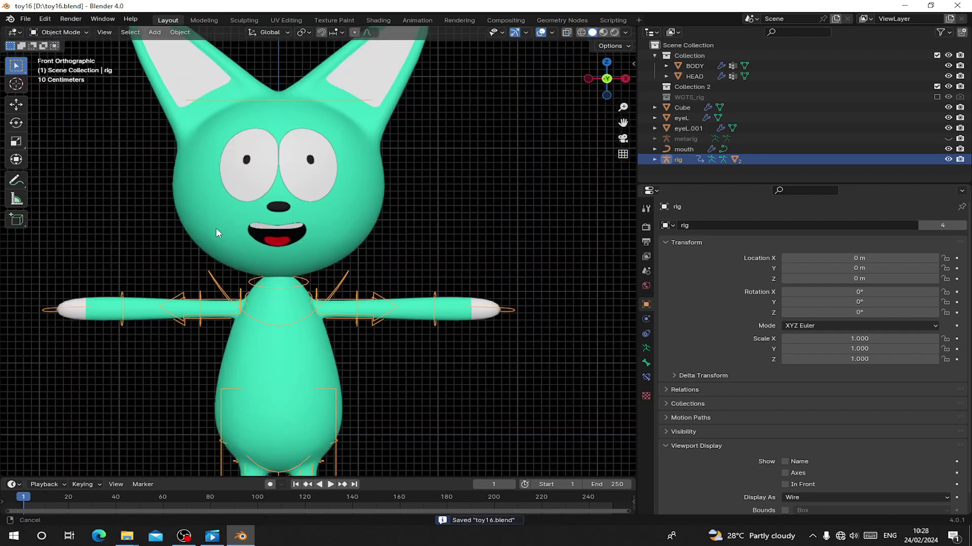
- Show the rig's bone collections, enlarge the list to reveal more entries, and switch the rig to Pose Mode
left_click(646, 349)
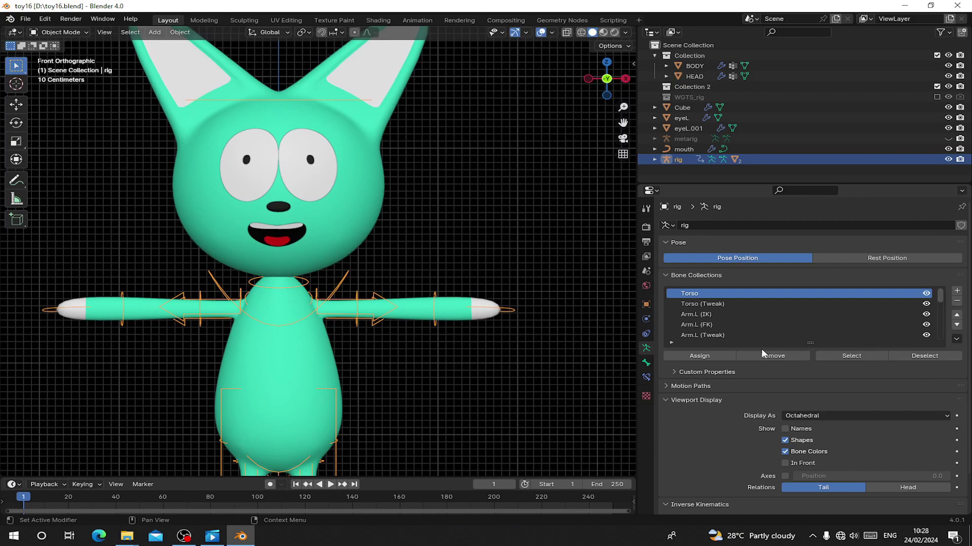
left_click_drag(810, 343, 810, 457)
left_click(58, 31)
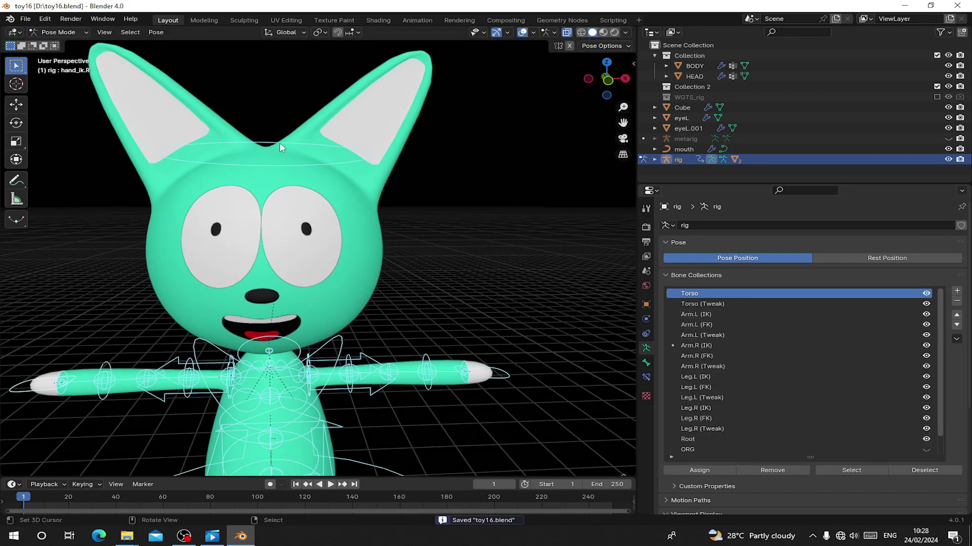
- Check which bone collections the head, chest and left foot IK controls belong to
left_click(279, 142)
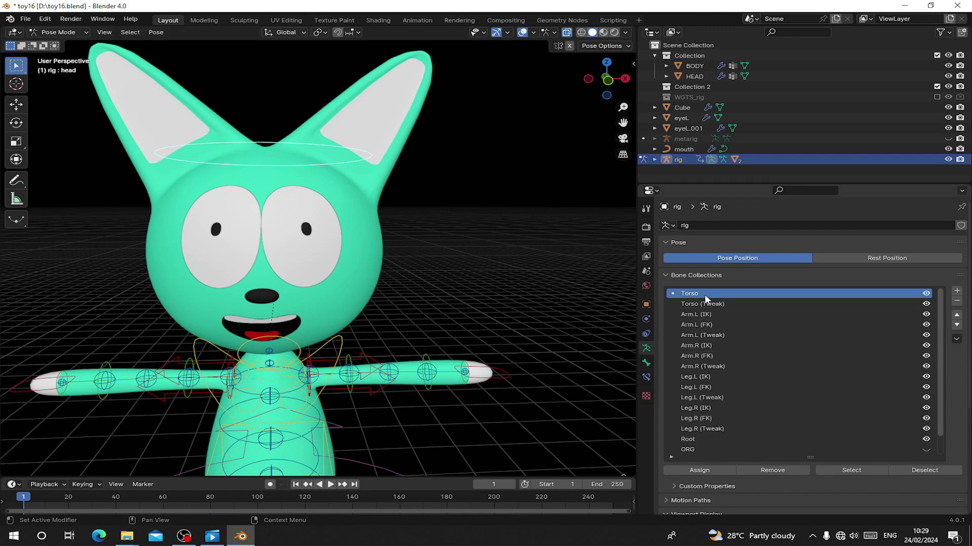
middle_click_drag(338, 362, 324, 253, "shift")
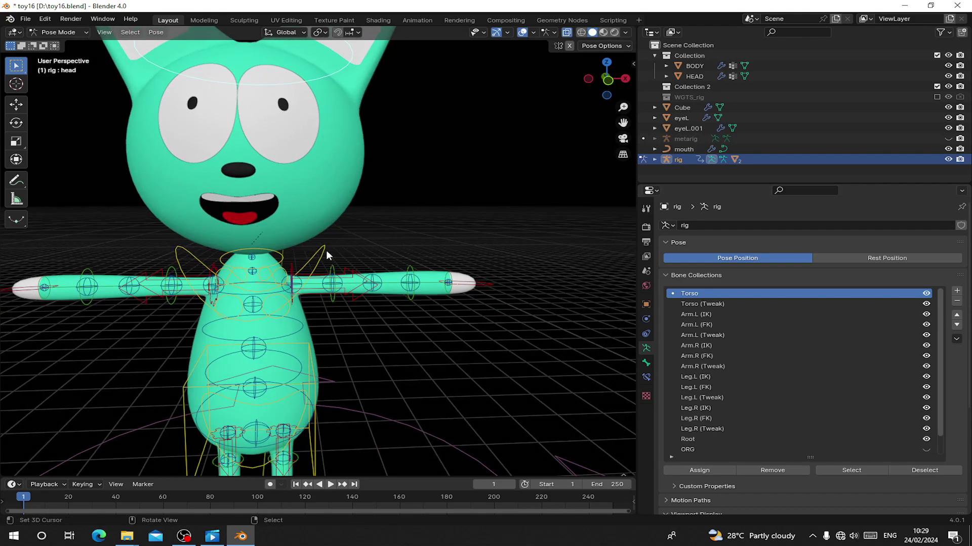
left_click(326, 250)
middle_click_drag(290, 355, 359, 288, "shift")
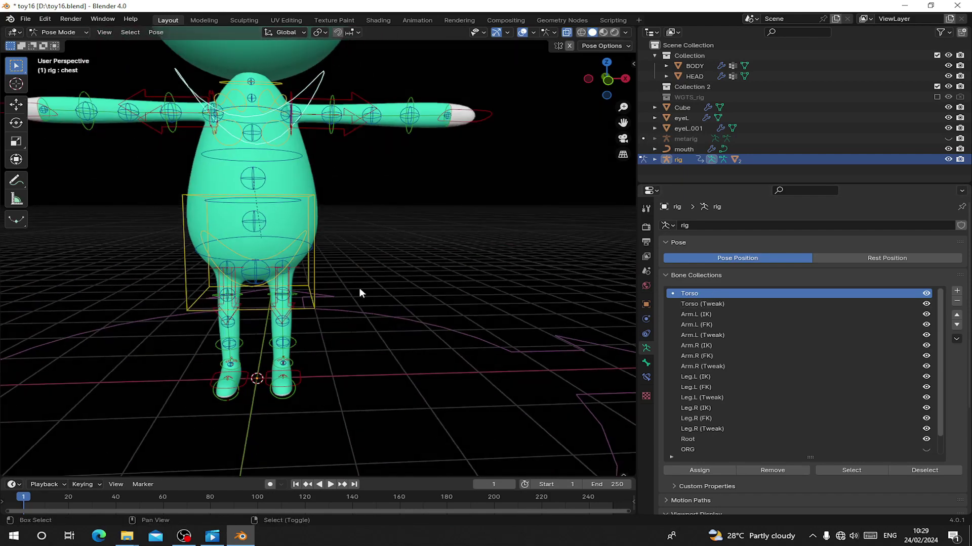
left_click(302, 373)
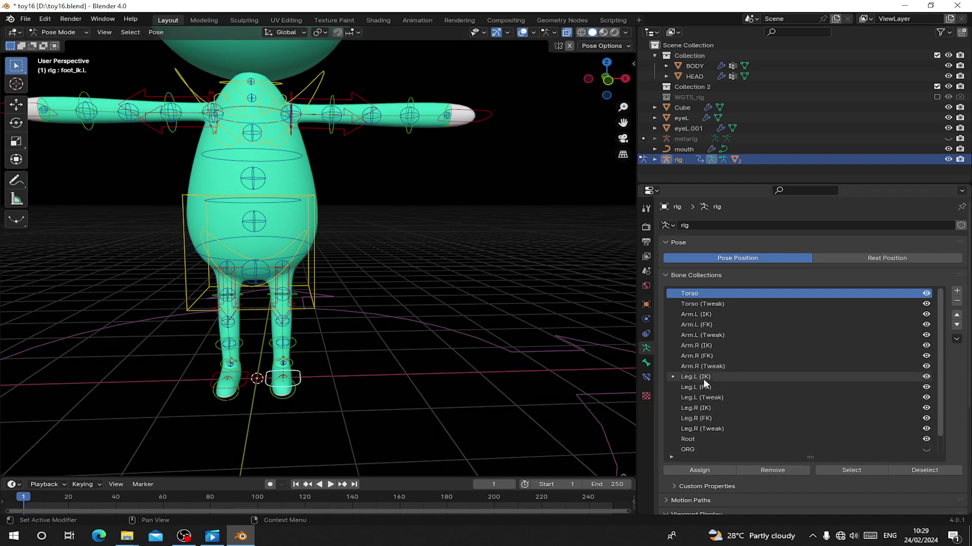
middle_click_drag(384, 203, 374, 201)
middle_click_drag(355, 177, 378, 231, "shift")
- Snap the 3D cursor to the head bone's upper end in the rig's Edit Mode, then leave Edit Mode
left_click(57, 34)
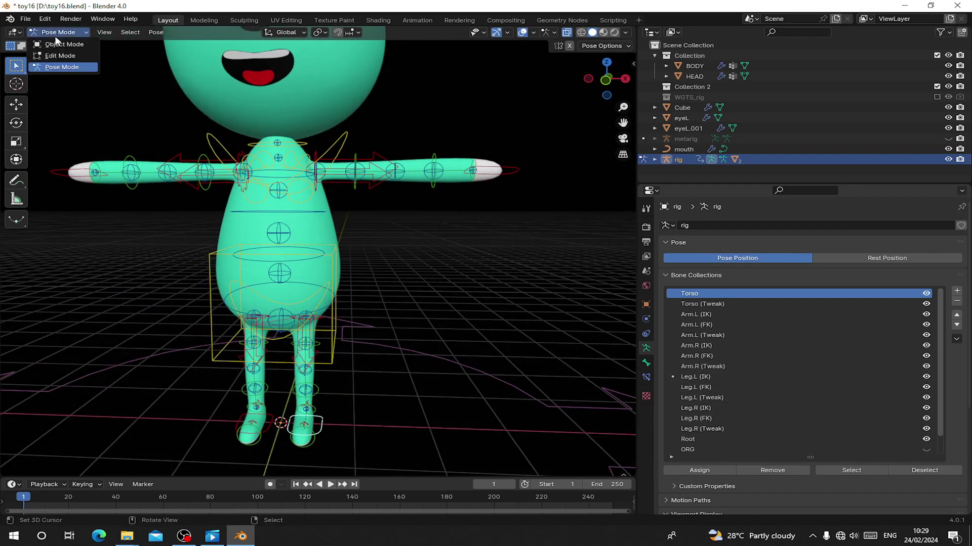
left_click(57, 57)
middle_click_drag(314, 187, 315, 336, "shift")
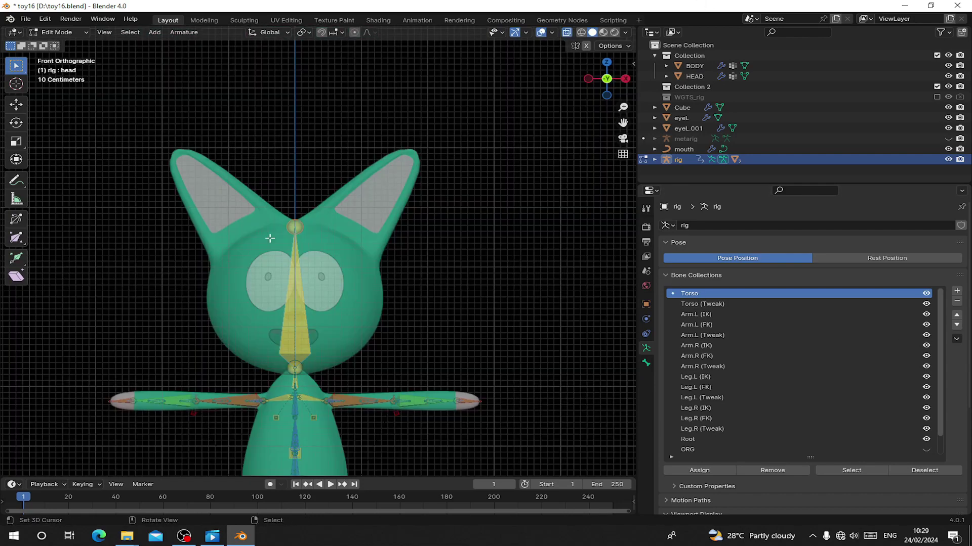
scroll(223, 162, "down", 2)
scroll(295, 182, "up", 4)
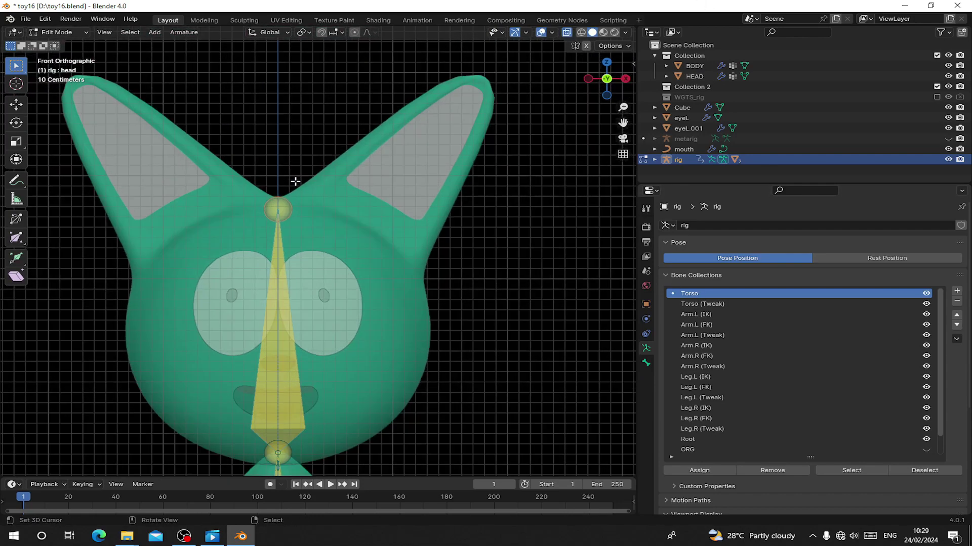
key("shift+s")
left_click(305, 269)
key("Tab")
- Snap the 3D cursor to the edge loop at the base of the HEAD mesh's left ear and return to Object Mode
left_click(332, 221)
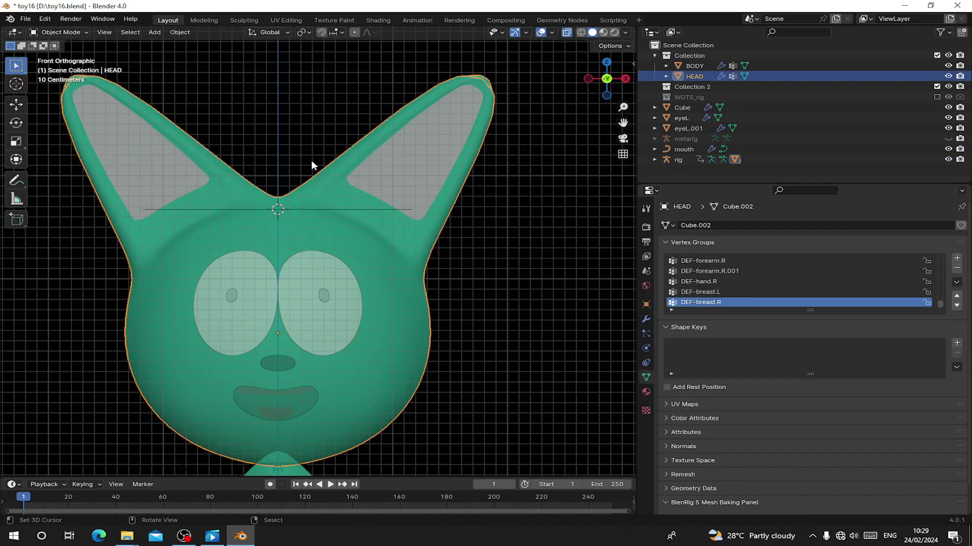
key("Tab")
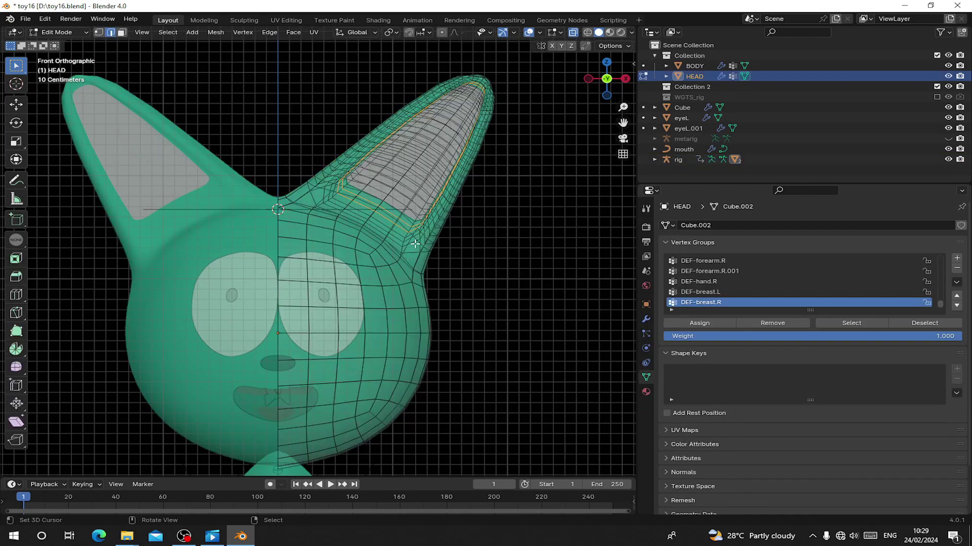
scroll(359, 248, "up", 3)
left_click(330, 194, "alt")
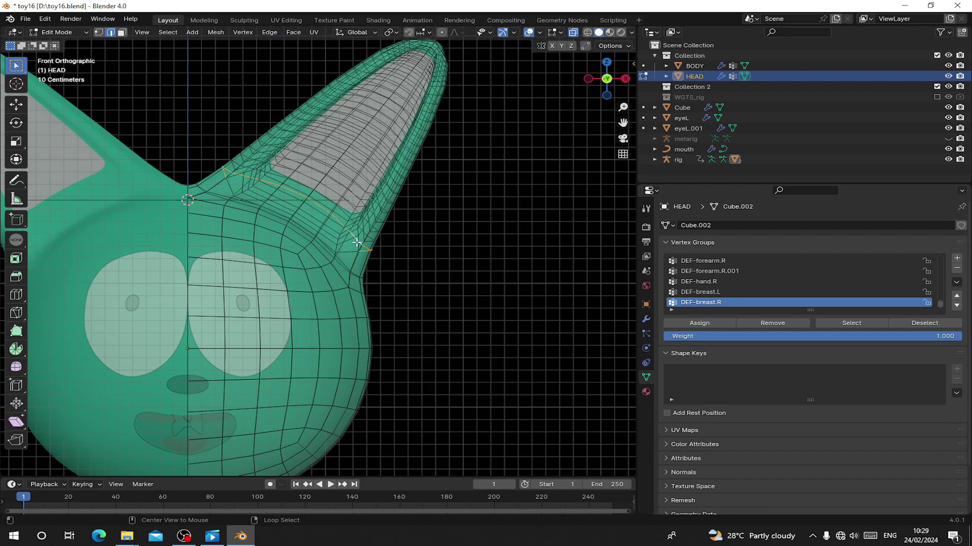
key("shift+s")
left_click(336, 249)
key("Tab")
- Add a bone to the rig at the 3D cursor and stretch it from above the left eye to the left ear's tip
scroll(334, 248, "down", 5)
left_click(239, 216)
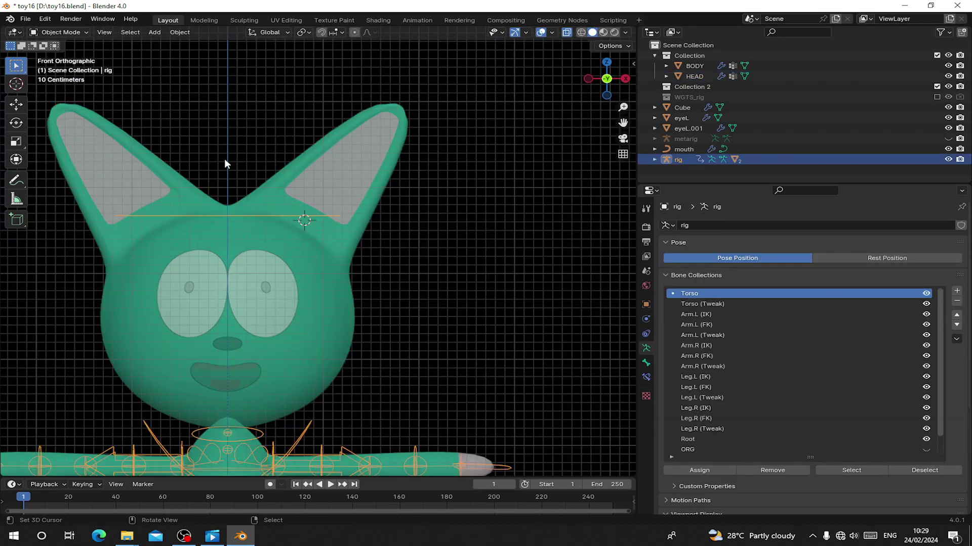
key("Tab")
scroll(297, 208, "up", 3)
scroll(270, 215, "down", 4)
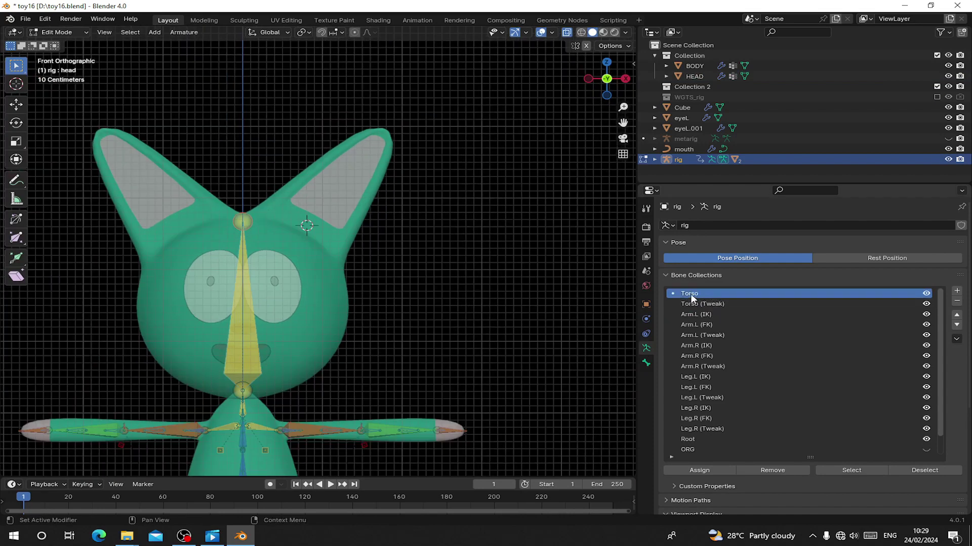
scroll(273, 218, "up", 2)
key("shift+a")
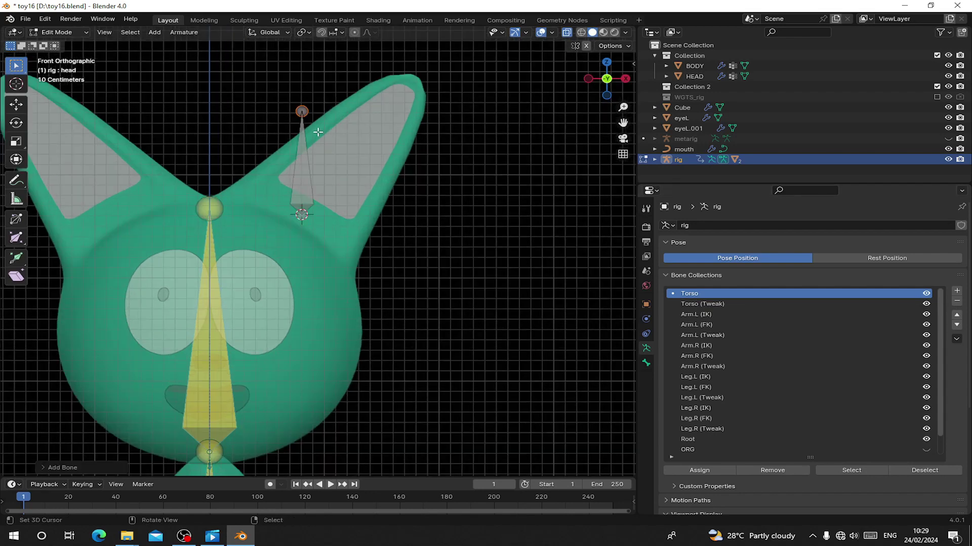
left_click_drag(302, 111, 407, 88)
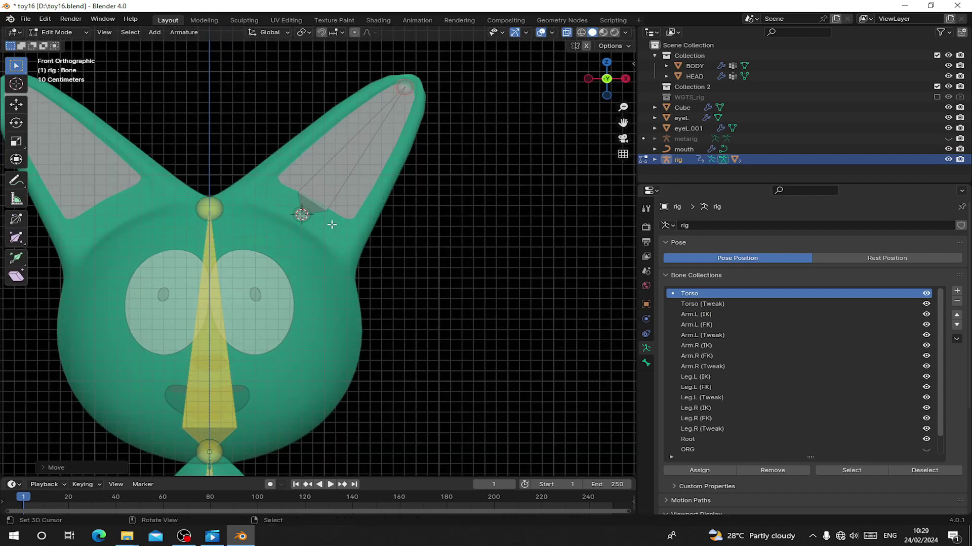
left_click_drag(302, 215, 277, 255)
- Subdivide the ear bone twice into a four-bone chain and shift its base and first joint further down into the head
right_click(306, 238)
left_click(303, 232)
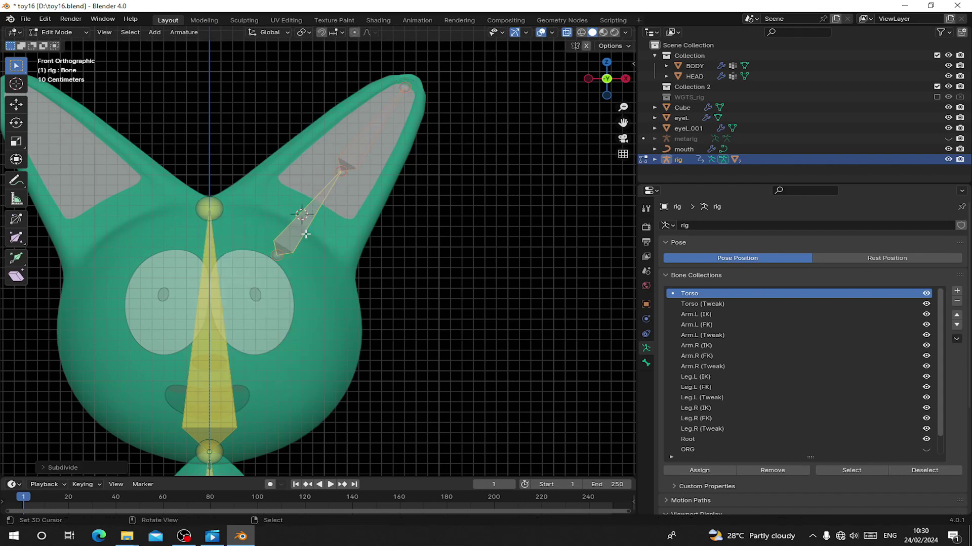
right_click(306, 235)
left_click(304, 231)
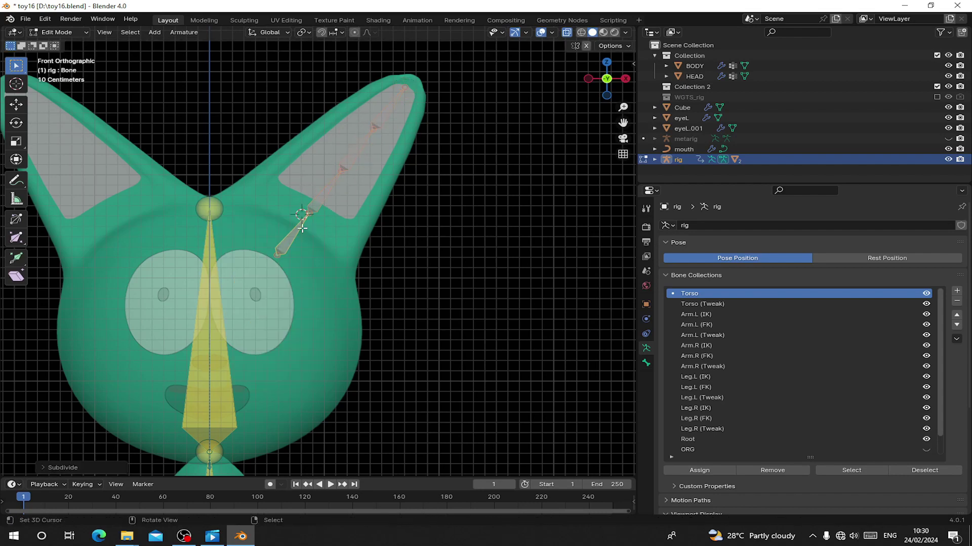
left_click_drag(278, 253, 272, 265)
scroll(299, 243, "up", 1)
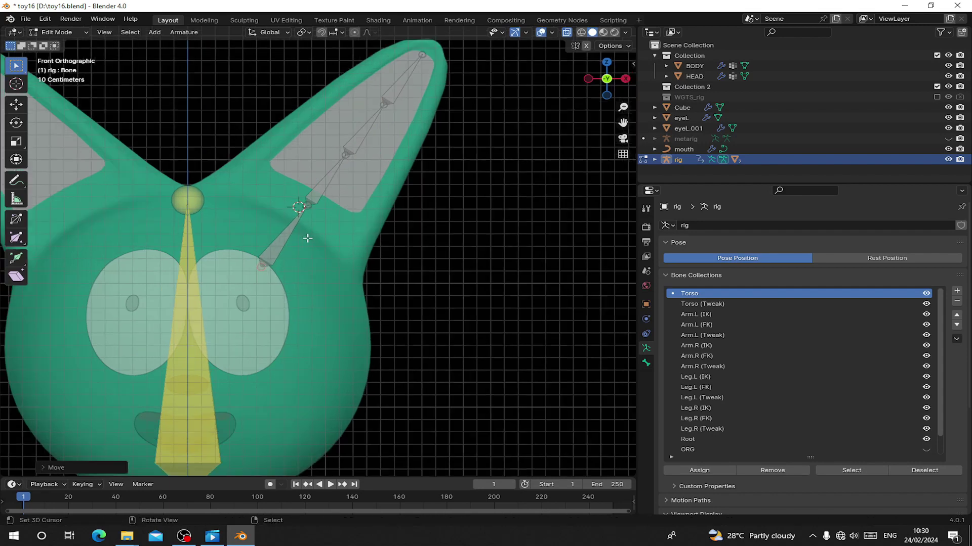
left_click_drag(303, 215, 287, 235)
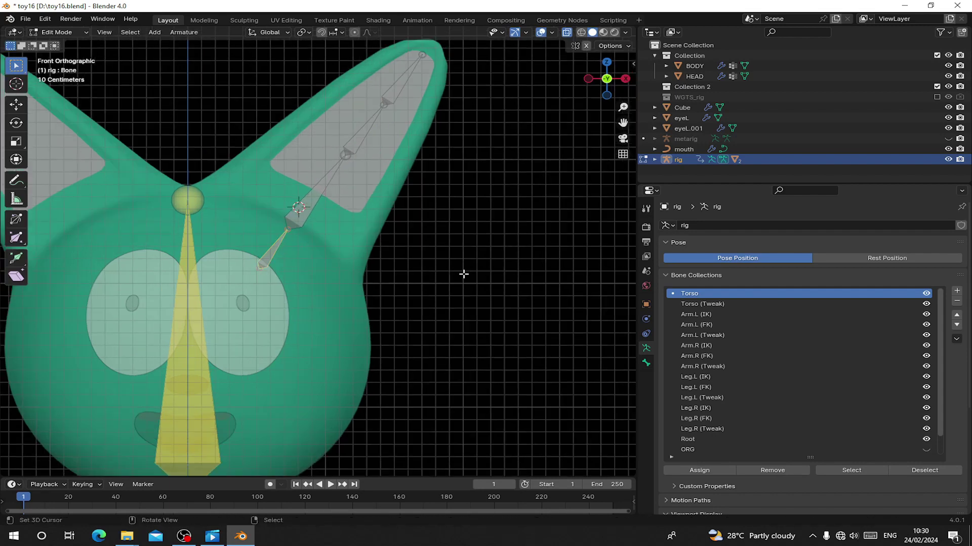
- Rename the lowest ear bone Bone.L and copy the .L suffix
left_click(645, 334)
left_click(646, 348)
left_click(645, 363)
left_click(701, 224)
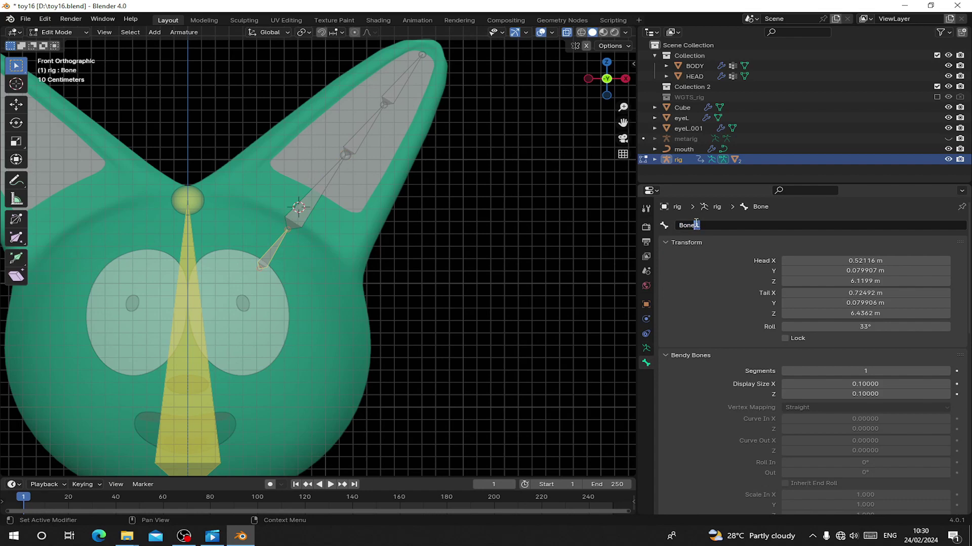
key("ctrl+c")
- Append the .L suffix to the names of the other three left ear bones
left_click(307, 215)
left_click(308, 215)
double_click(731, 226)
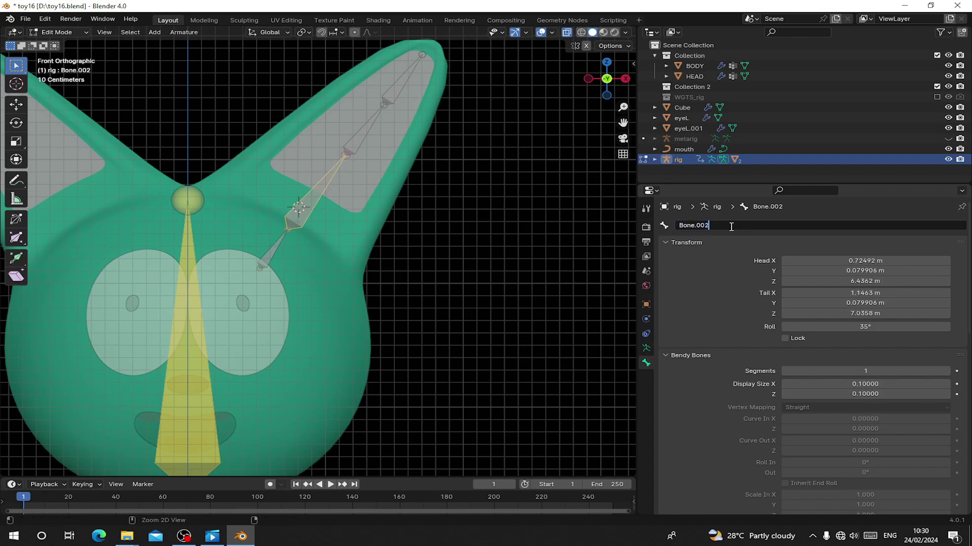
key("ctrl+v")
key("Return")
right_click(365, 130)
double_click(747, 225)
key("ctrl+v")
key("Return")
right_click(401, 83)
double_click(739, 226)
key("ctrl+v")
key("Return")
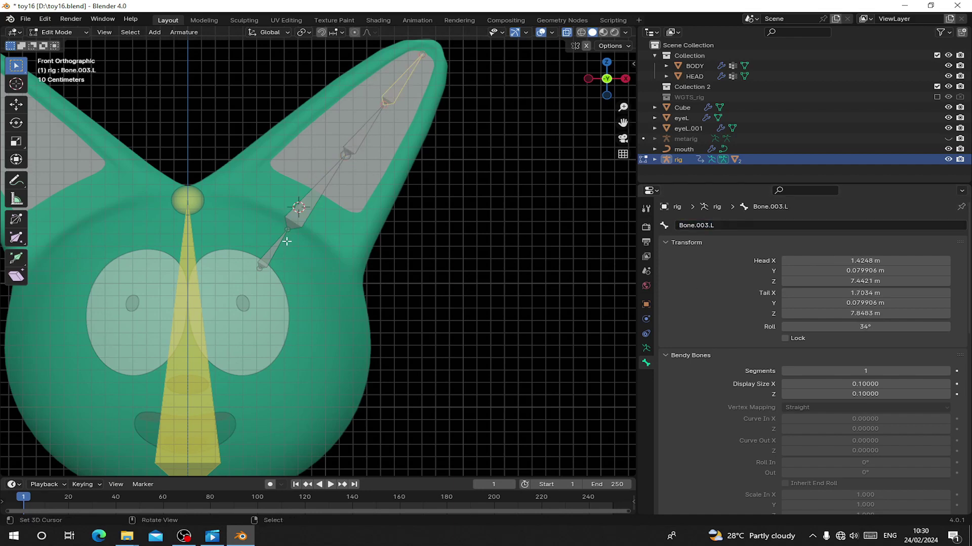
- Parent the lowest ear bone, Bone.L, to the head bone while keeping its offset
middle_click_drag(278, 272, 318, 282, "shift")
scroll(312, 267, "up", 1)
left_click(312, 268)
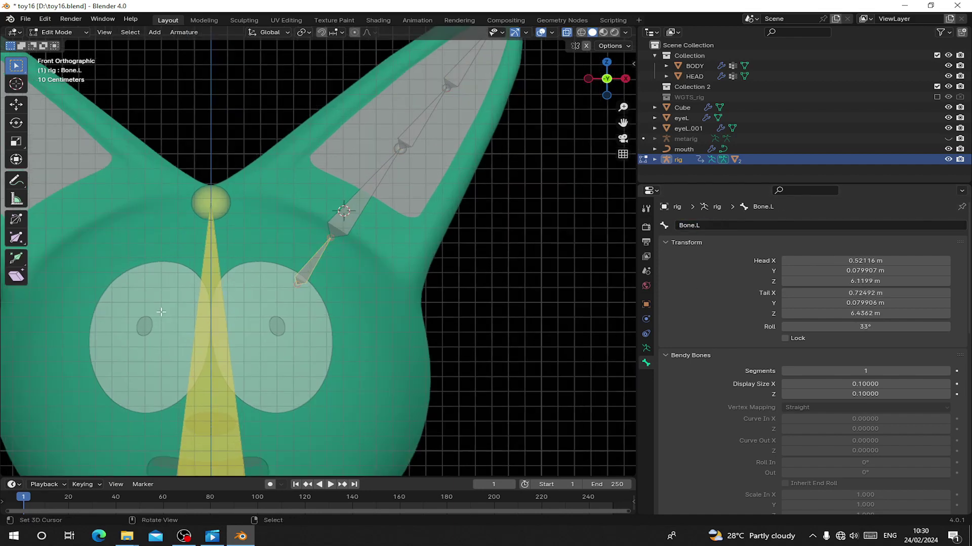
left_click(211, 259, "shift")
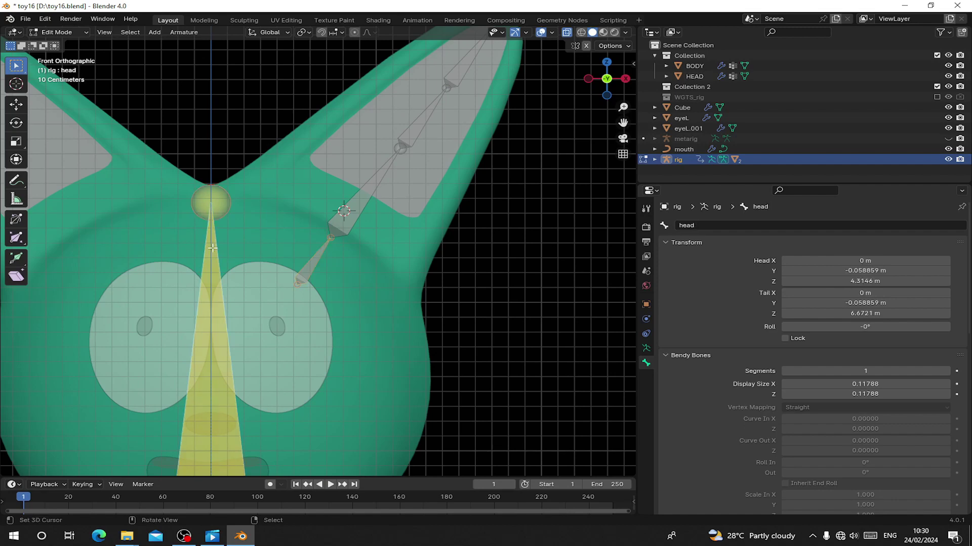
key("ctrl+p")
left_click(212, 247)
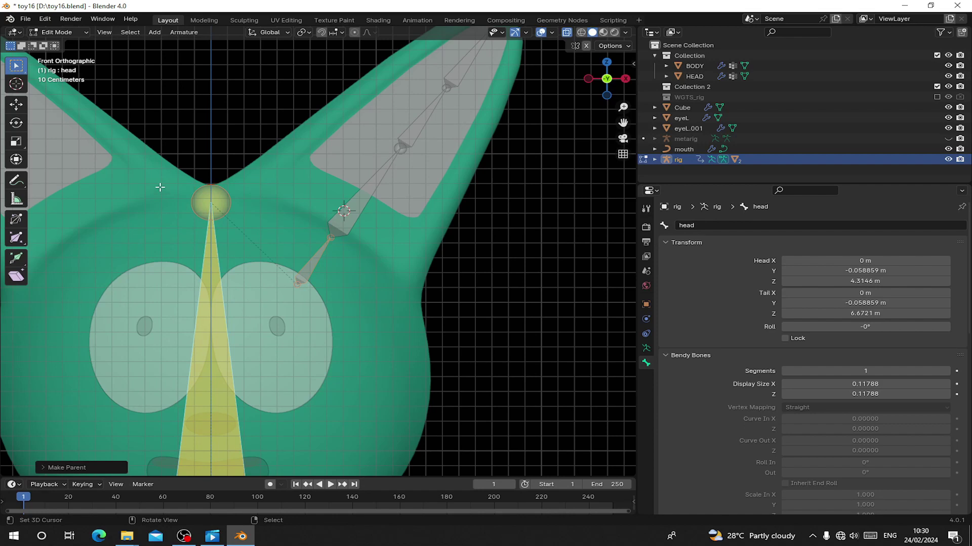
- Symmetrize all the left ear bones to the right ear and save the file
right_click(362, 197)
right_click(456, 75)
scroll(454, 80, "down", 2)
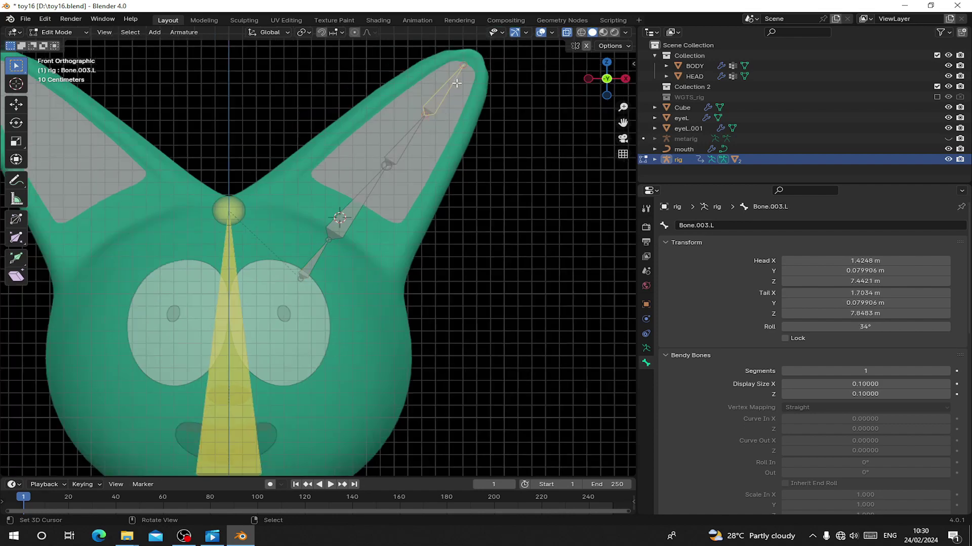
key("b")
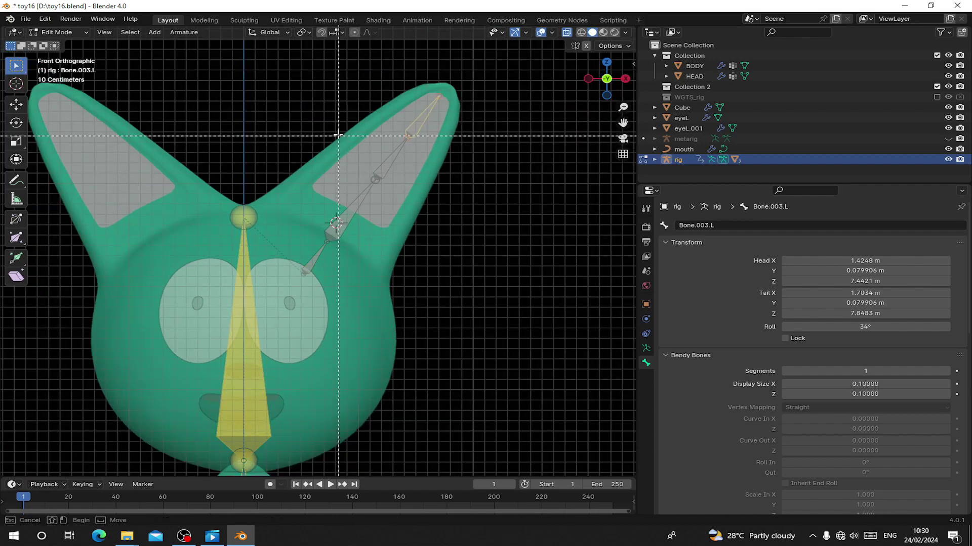
left_click_drag(282, 76, 504, 302)
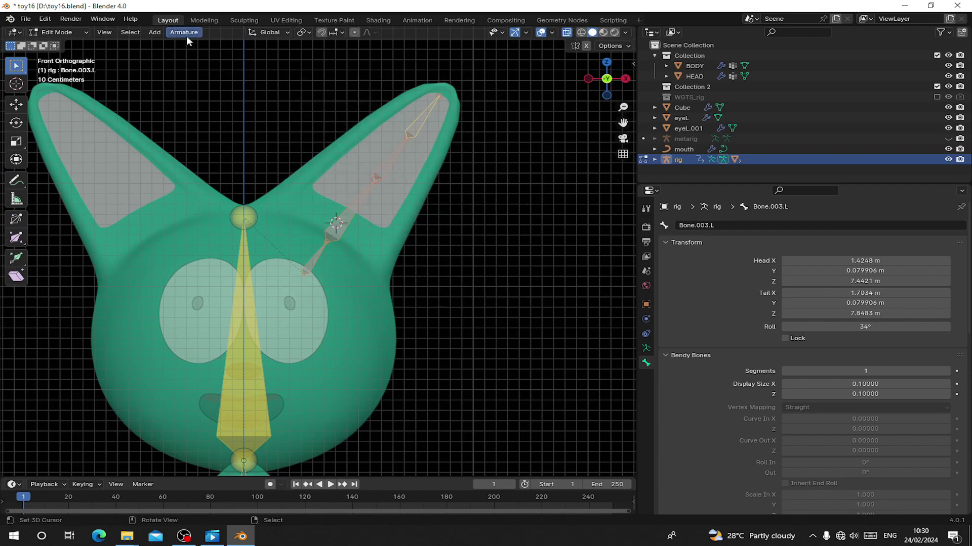
left_click(185, 33)
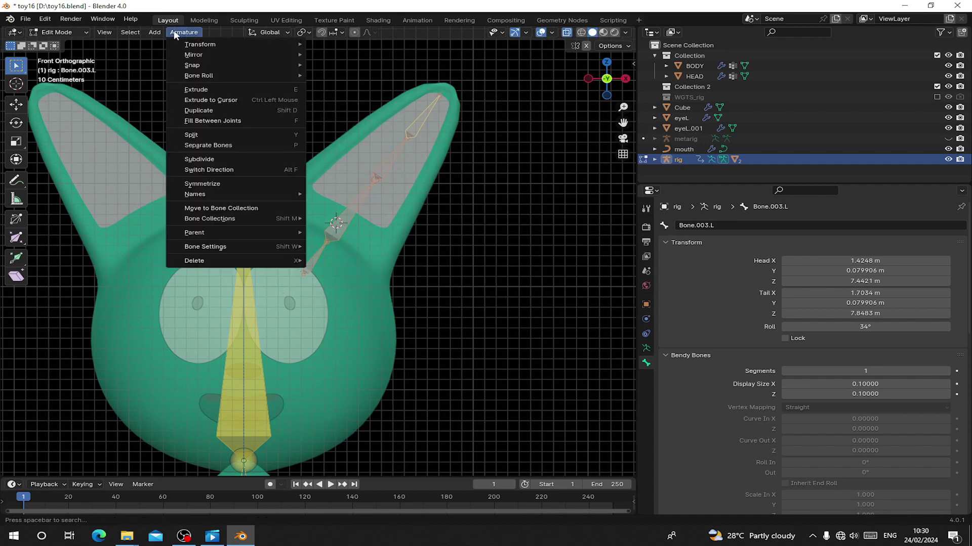
left_click(212, 183)
scroll(149, 258, "down", 2)
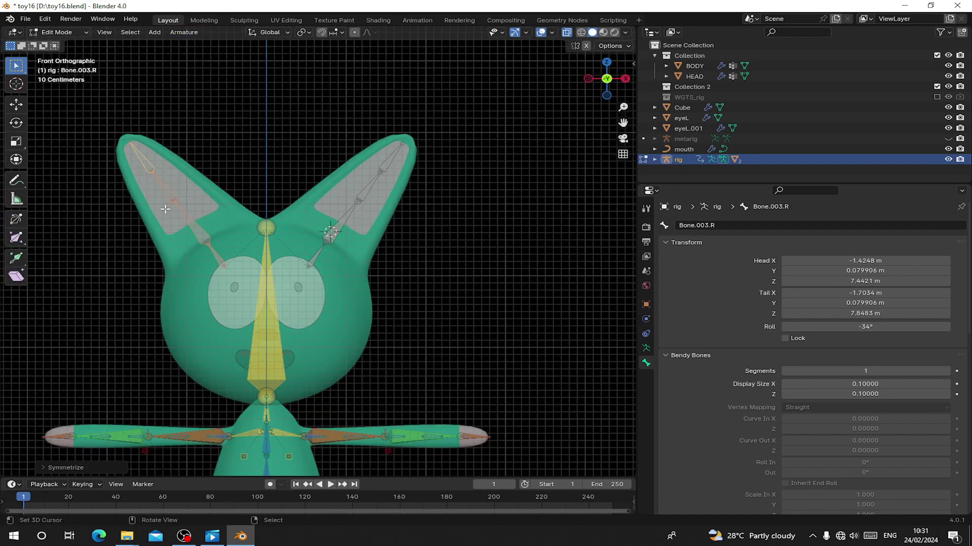
key("ctrl+s")
- Examine the spine_fk bone from the right side and the armature's bone collections, and try moving the bone
middle_click_drag(236, 315, 256, 263)
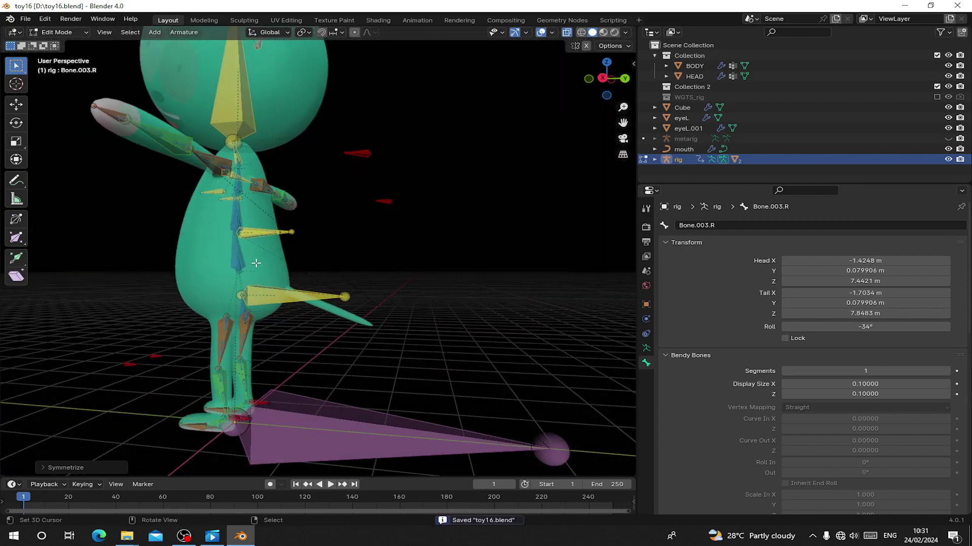
key("KP_3")
scroll(304, 264, "up", 4)
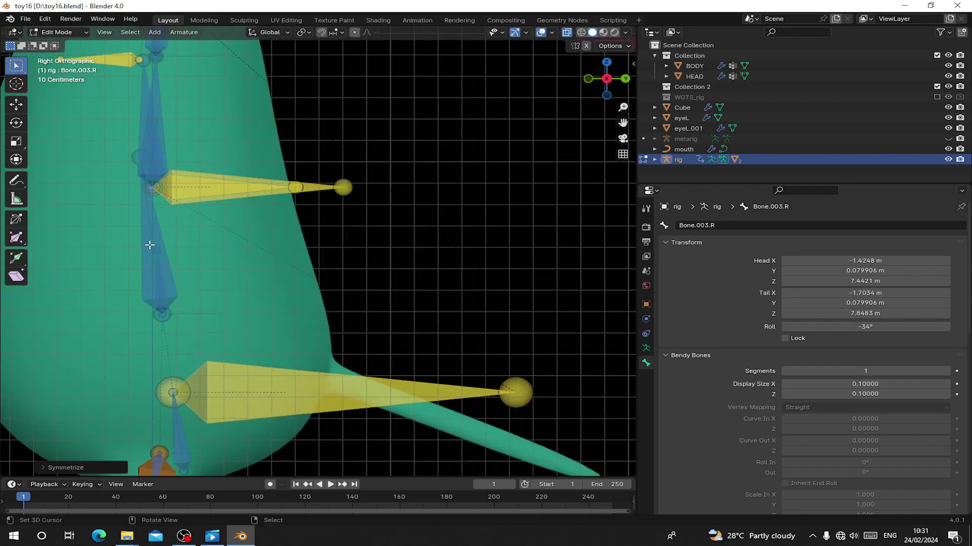
left_click(149, 245)
left_click(645, 348)
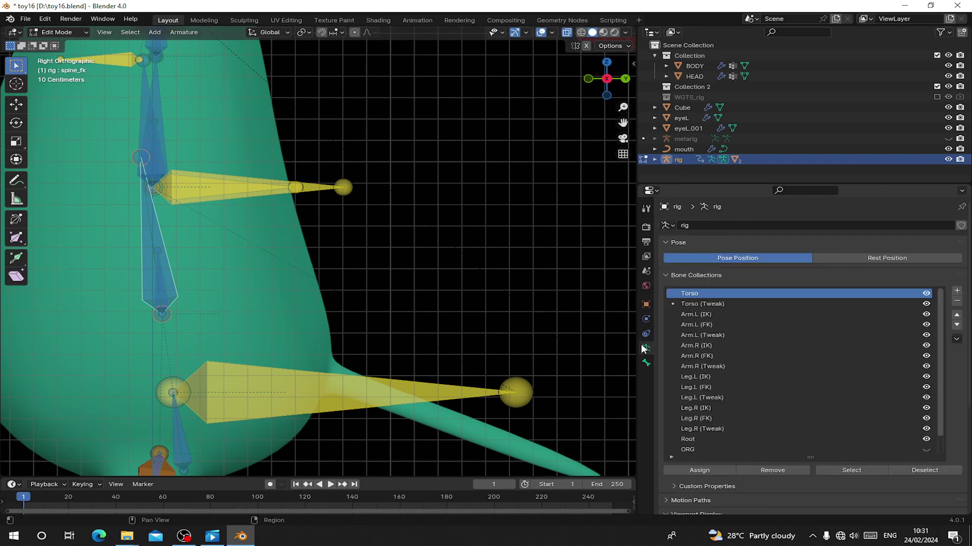
key("g")
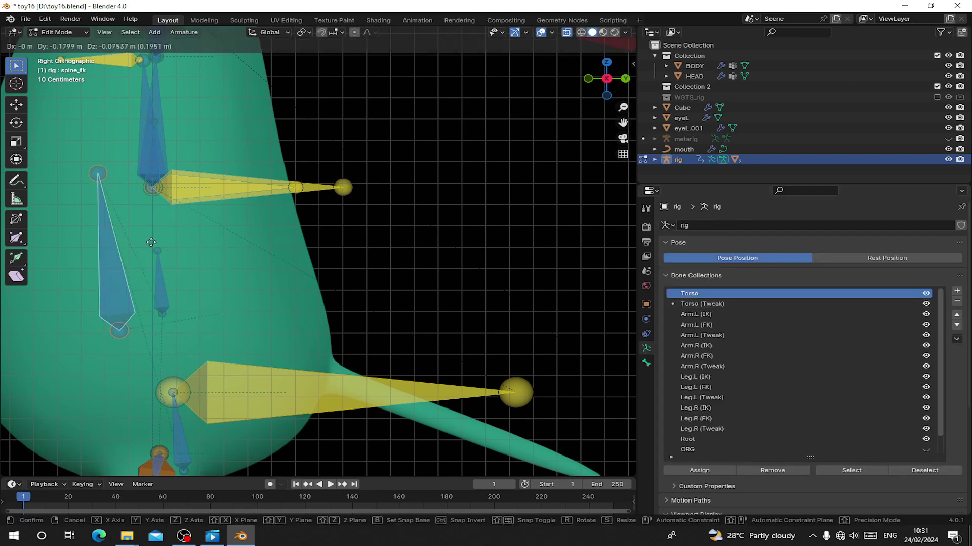
left_click(194, 226)
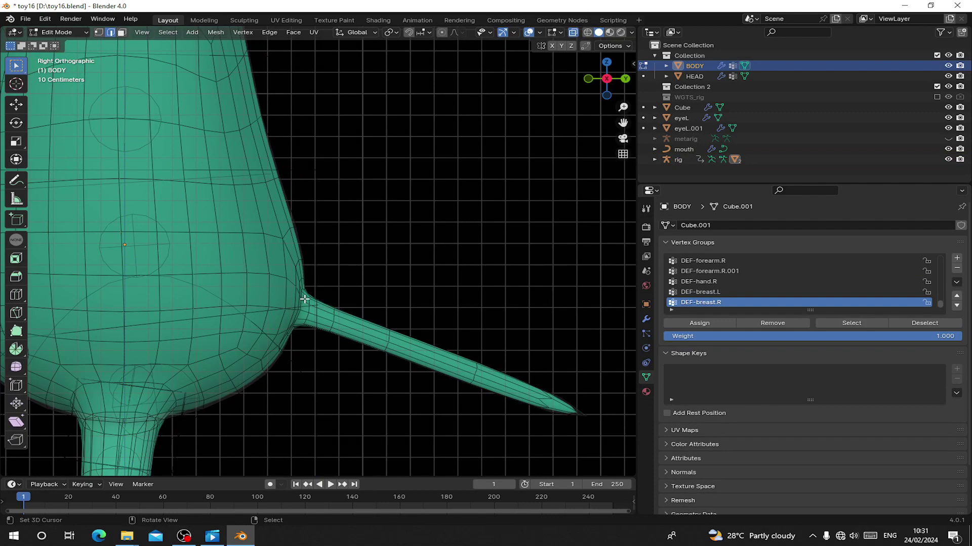
- Snap the 3D cursor to the edge loop at the tail's base on the BODY mesh and return to Object Mode
scroll(277, 328, "up", 4)
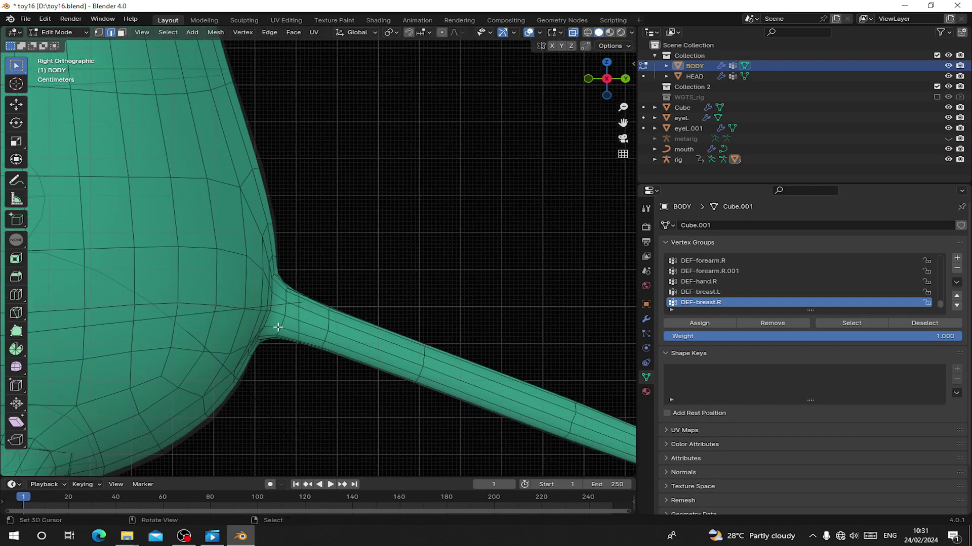
left_click(285, 315, "alt")
scroll(336, 288, "down", 2)
key("shift+s")
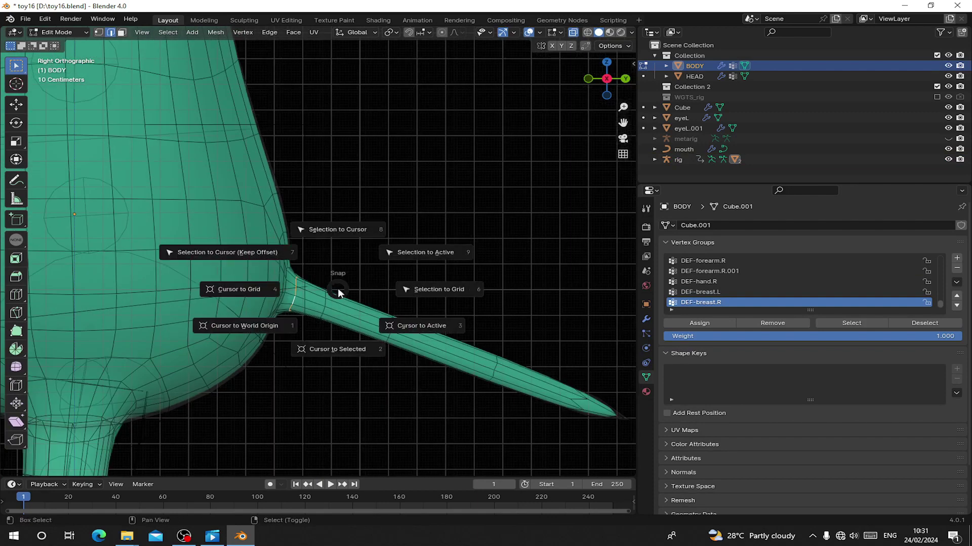
left_click(336, 348)
key("Tab")
scroll(181, 228, "down", 2)
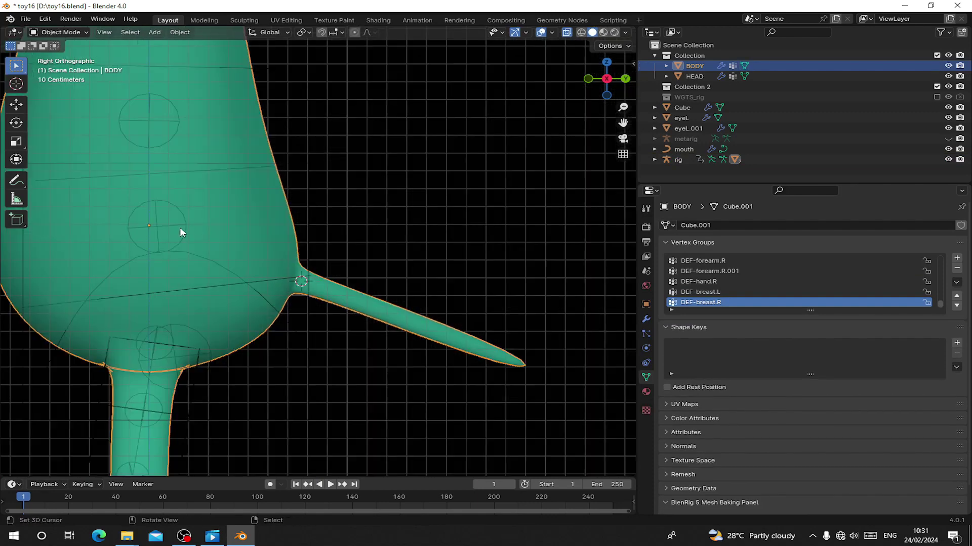
- Add a new bone to the rig at the tail's base, with the Torso (Tweak) bone collection active
right_click(163, 164)
key("Tab")
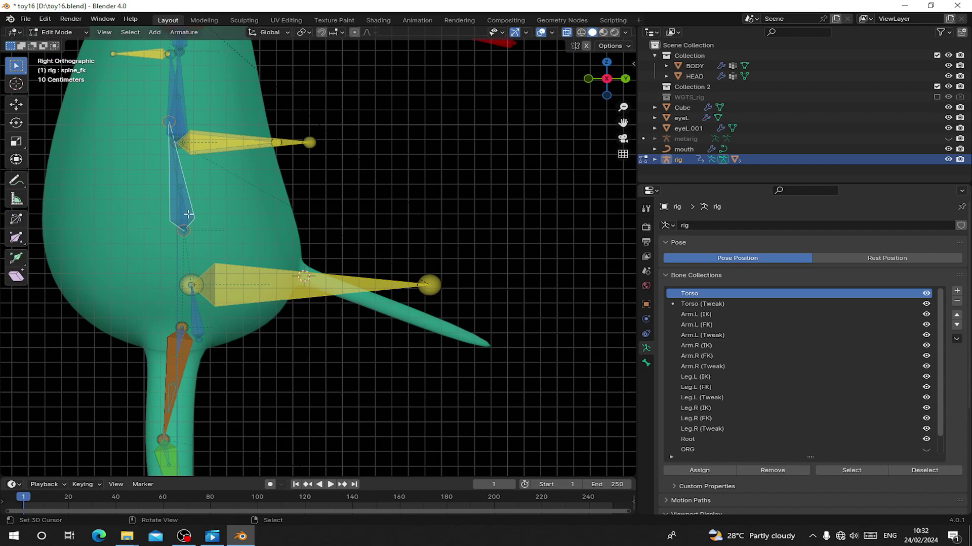
left_click(698, 303)
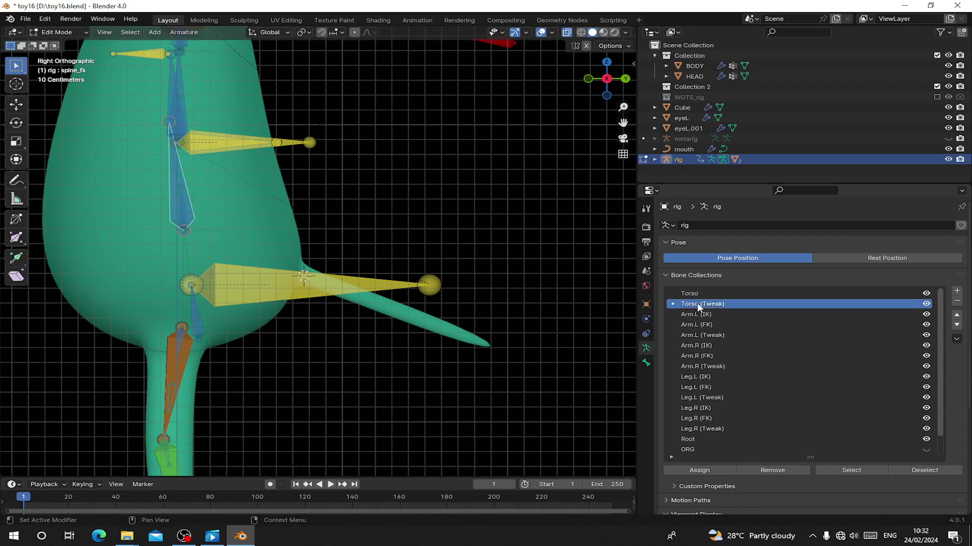
scroll(341, 337, "up", 2)
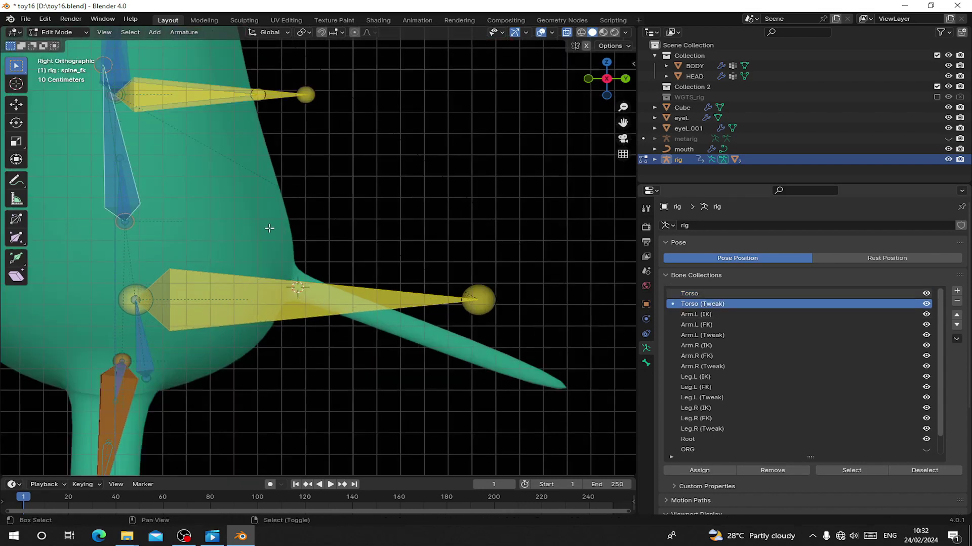
key("shift+a")
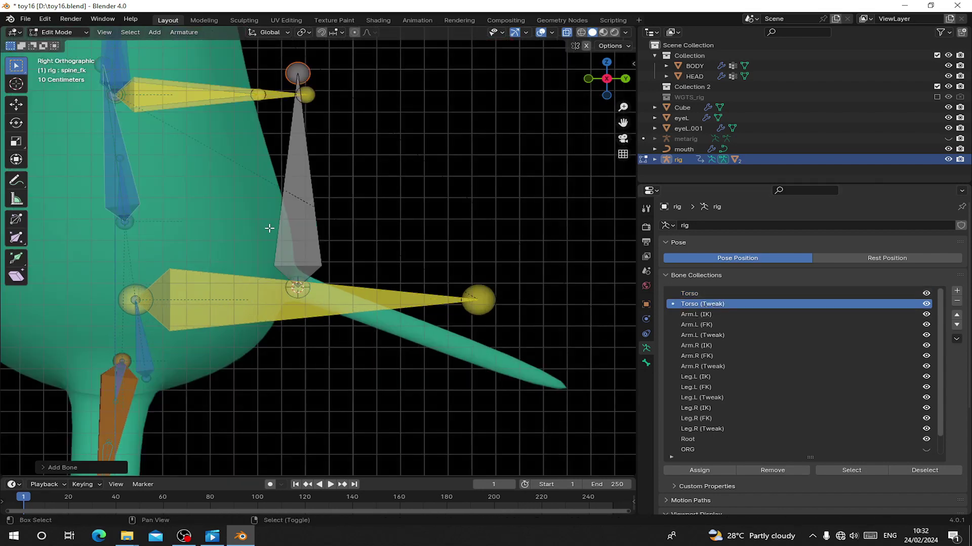
- Stretch the new bone along the tail, with its tip at the tail's end and its base inside the body
right_click(302, 78)
middle_click_drag(302, 78, 267, 72, "shift")
key("g")
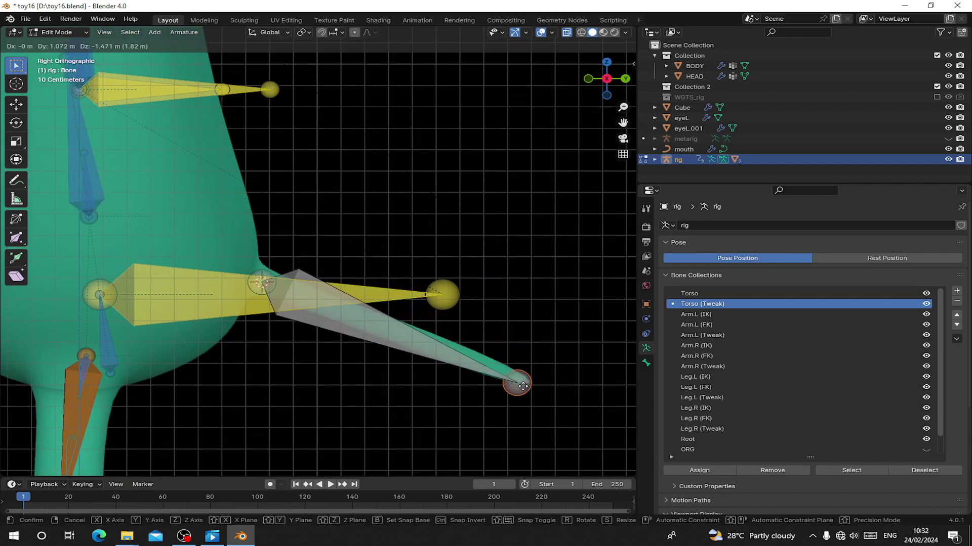
left_click(530, 383)
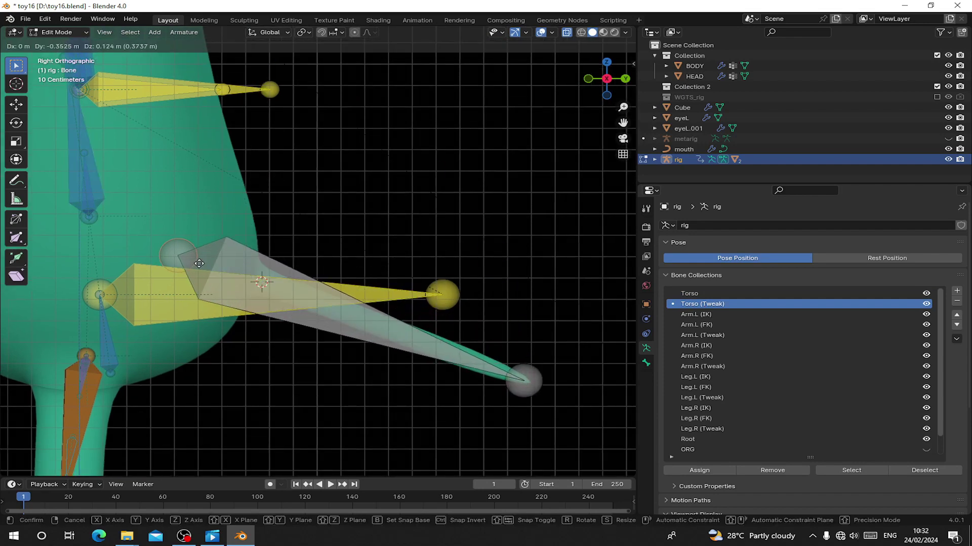
- Subdivide the tail bone into eight bones and move the first one's base deeper into the body
right_click(244, 279)
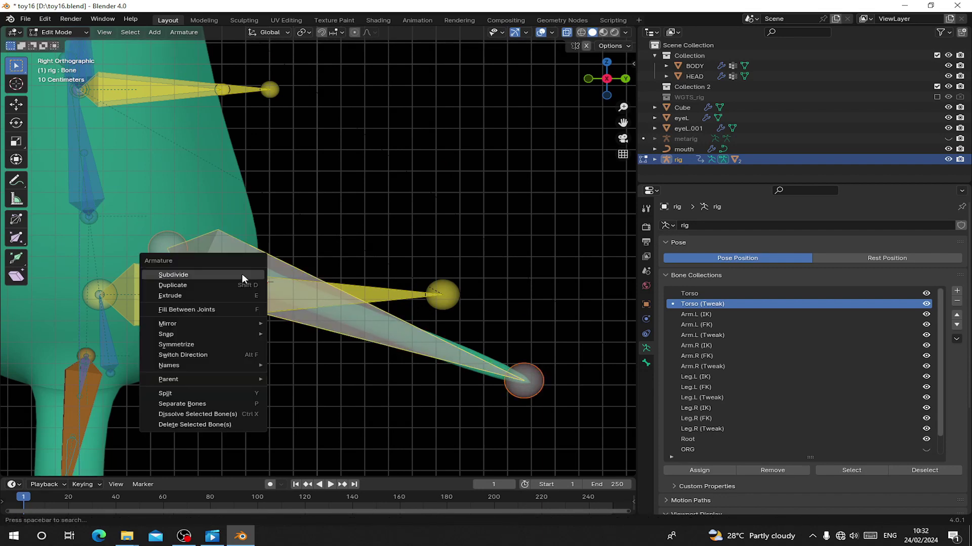
left_click(243, 274)
scroll(100, 254, "up", 3)
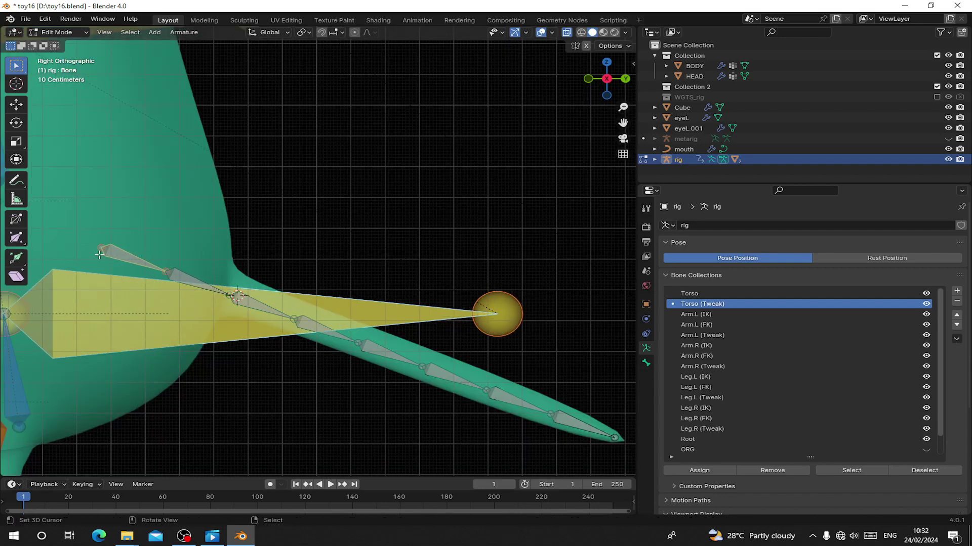
right_click(118, 256)
key("ctrl+z")
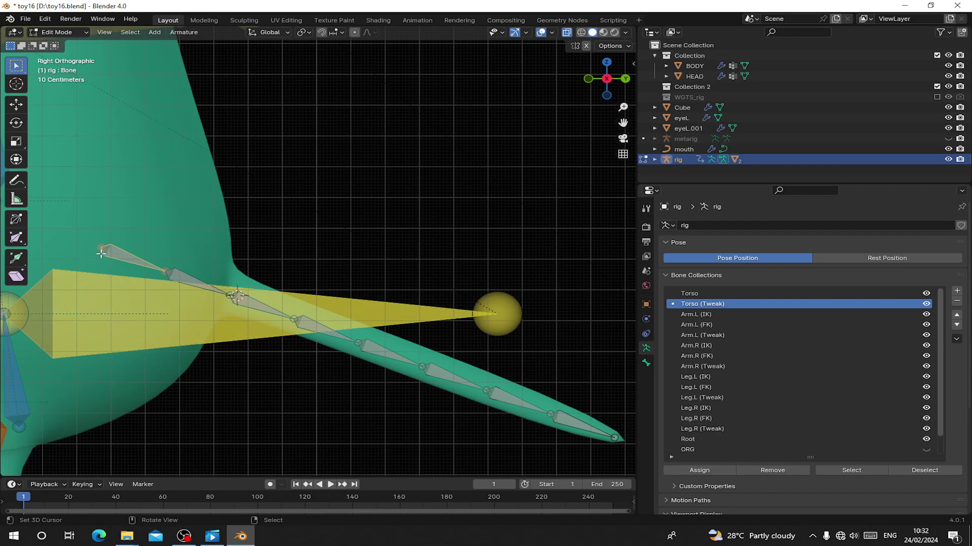
left_click_drag(103, 252, 74, 243)
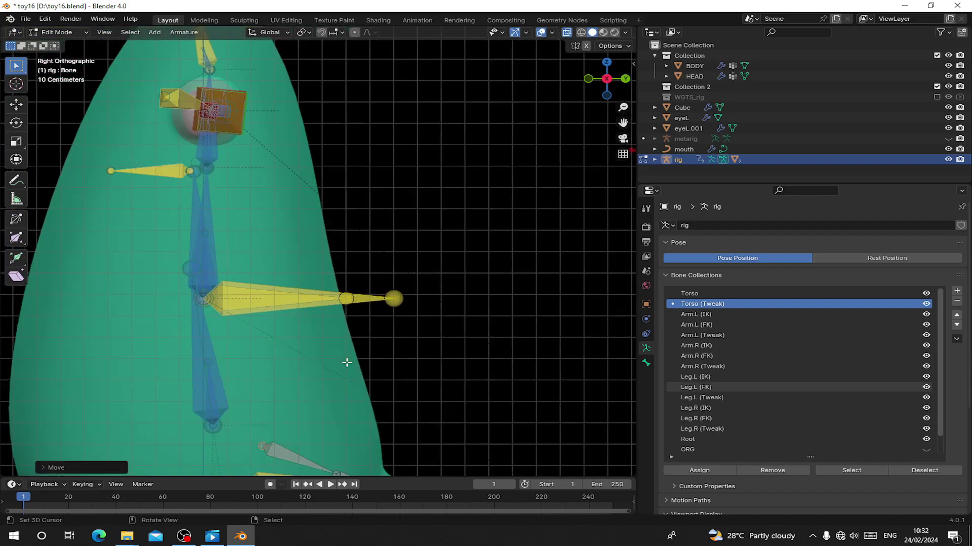
- Parent the first tail bone to the spine_fk bone while keeping its offset
middle_click_drag(325, 414, 320, 354, "shift")
left_click(290, 393)
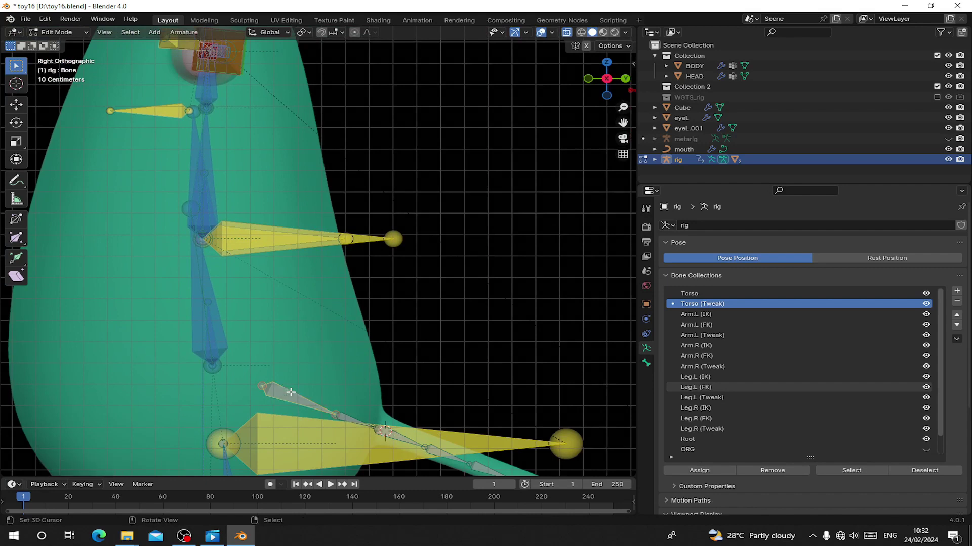
left_click(219, 320)
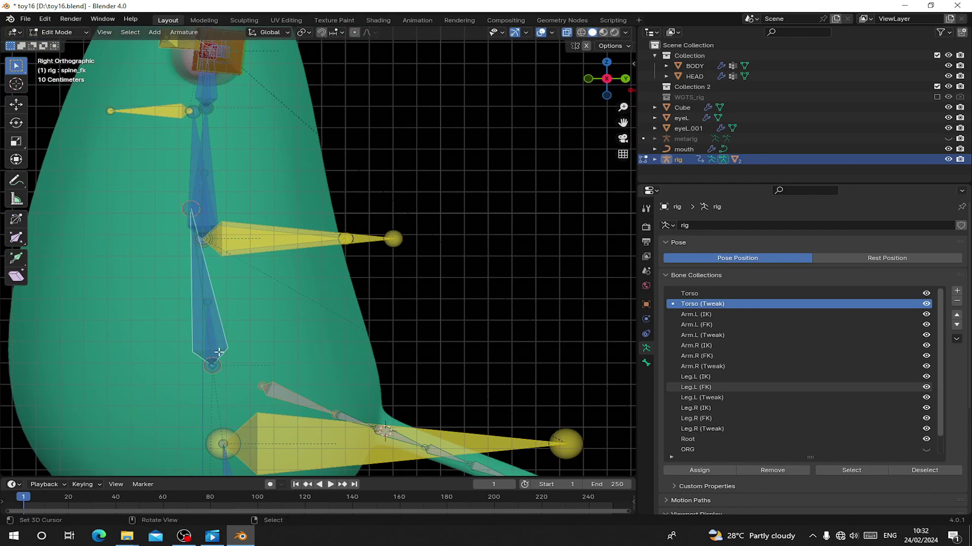
key("ctrl+p")
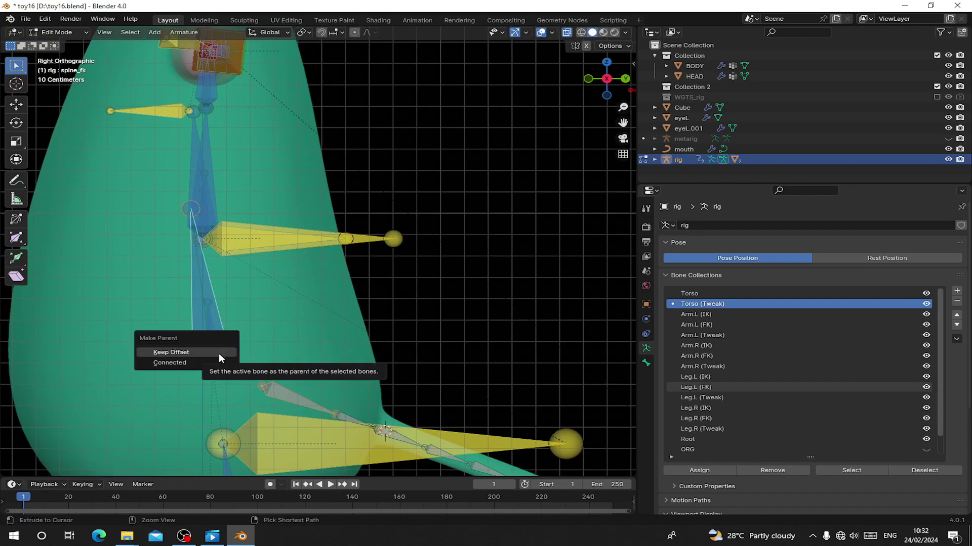
left_click(219, 353)
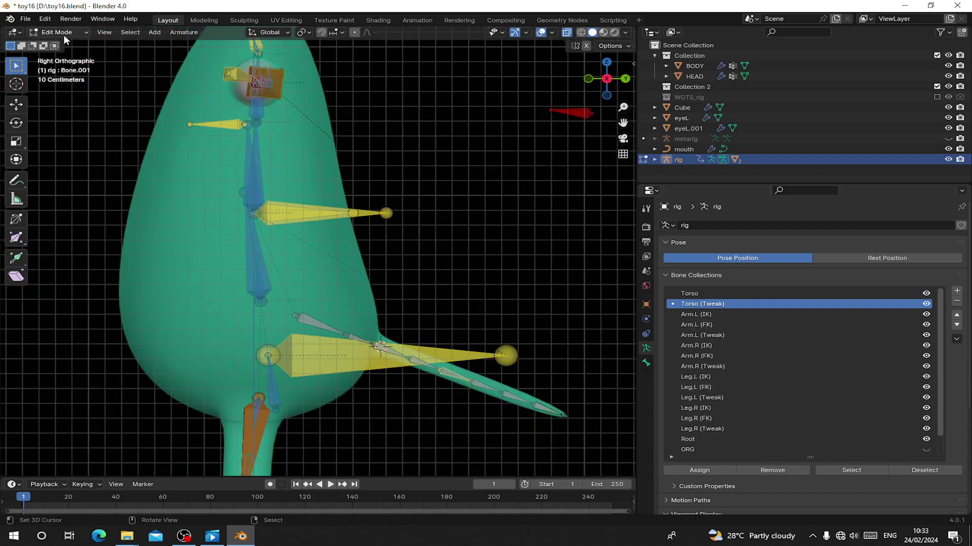
- Switch the rig to Pose Mode and select the tip bone of the left ear
left_click(64, 34)
left_click(61, 70)
middle_click_drag(234, 228, 274, 253)
scroll(274, 253, "down", 5)
scroll(284, 243, "up", 1)
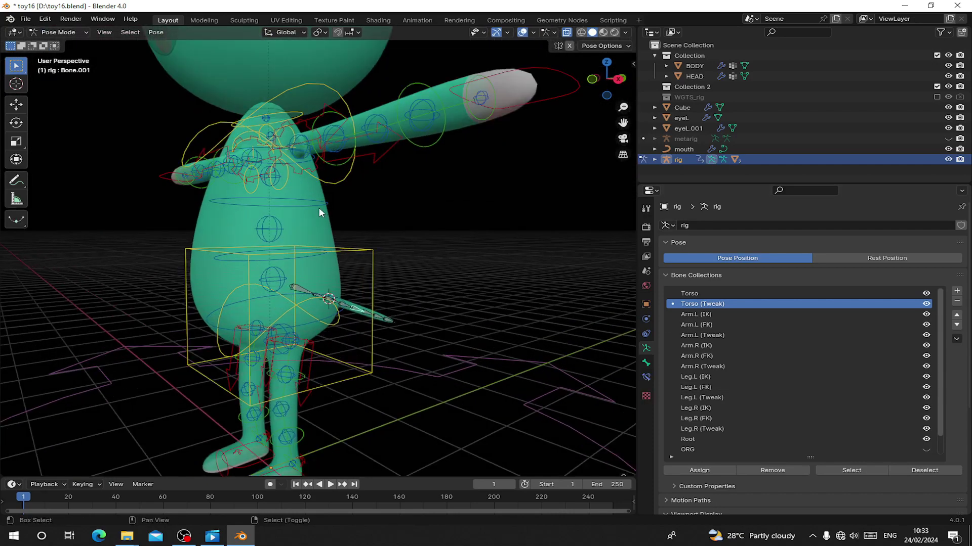
scroll(330, 189, "down", 3)
middle_click_drag(320, 127, 336, 185, "shift")
left_click(391, 101)
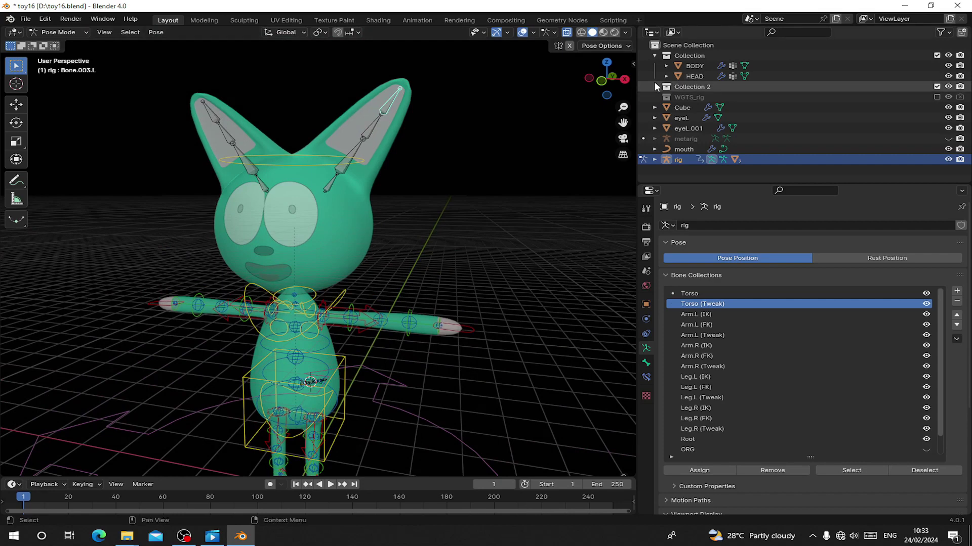
- Toggle the Torso and Torso (Tweak) rig layers off and on to check which ear and tail bones each one holds
key("n")
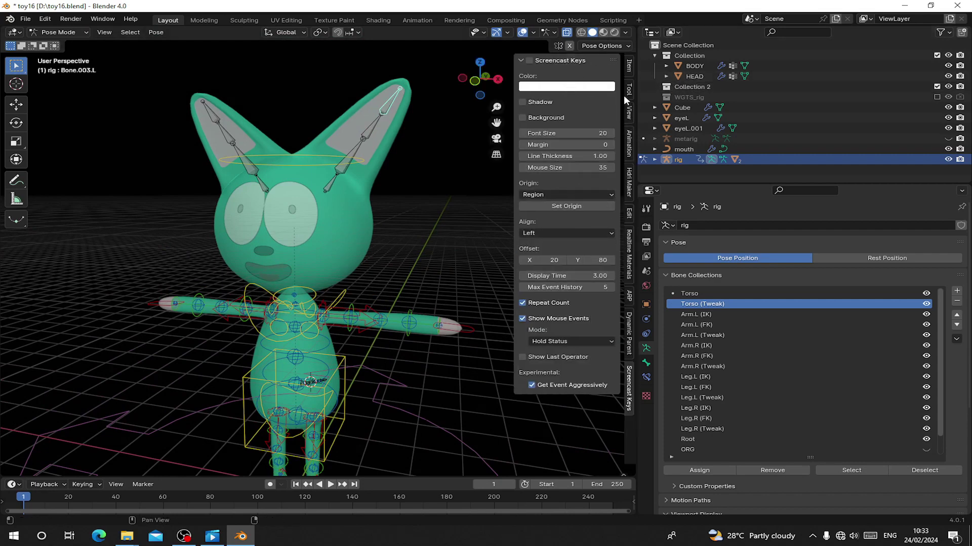
left_click(629, 91)
left_click(628, 70)
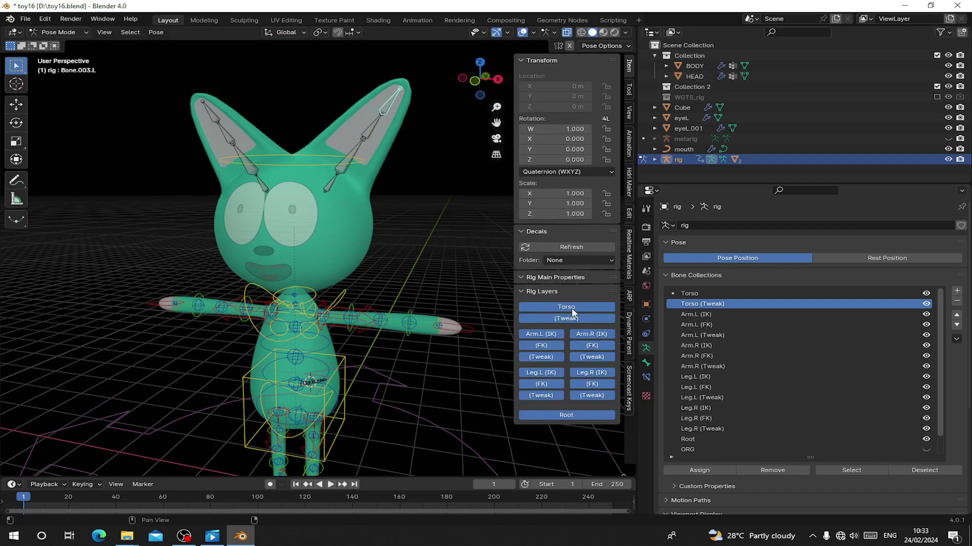
left_click(573, 308)
middle_click_drag(276, 207, 287, 204)
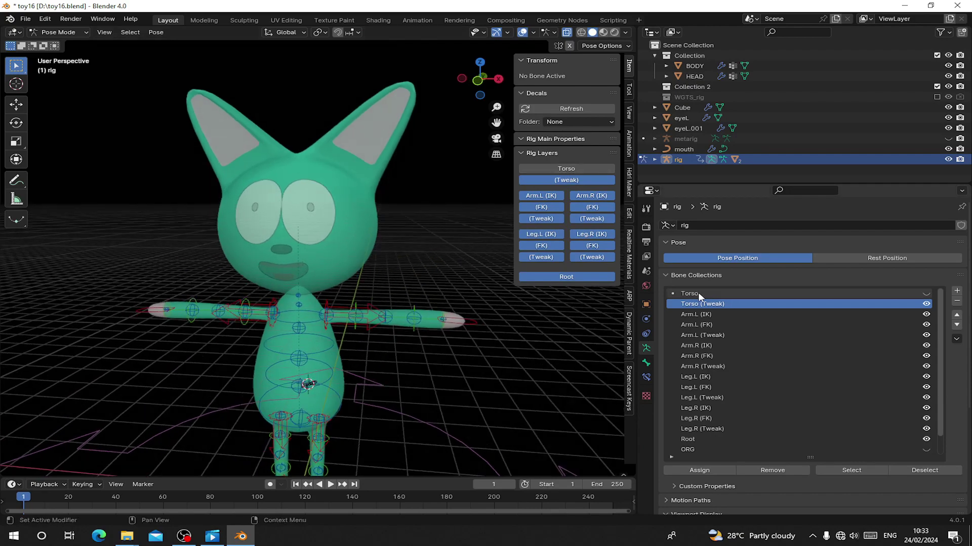
middle_click_drag(385, 192, 506, 205)
left_click(566, 169)
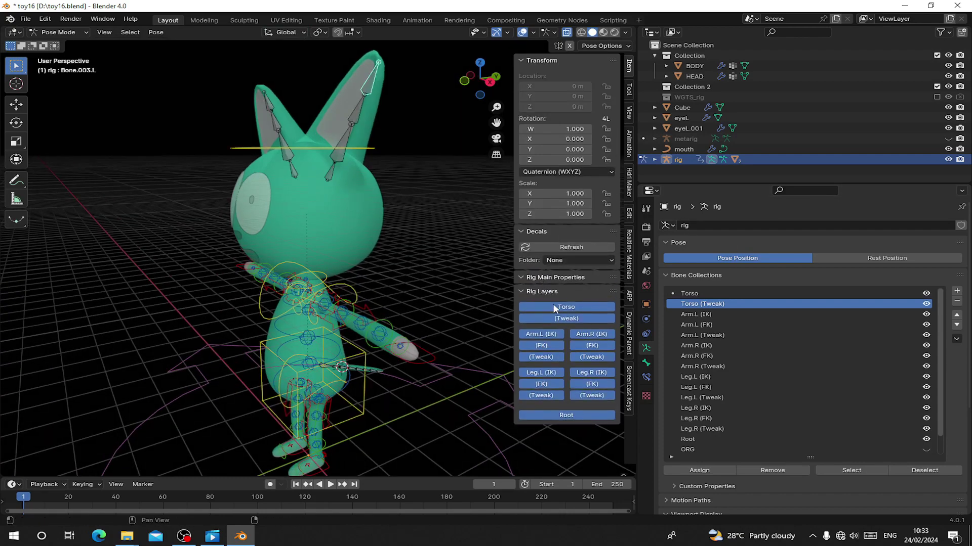
left_click(564, 318)
middle_click_drag(400, 348, 344, 350)
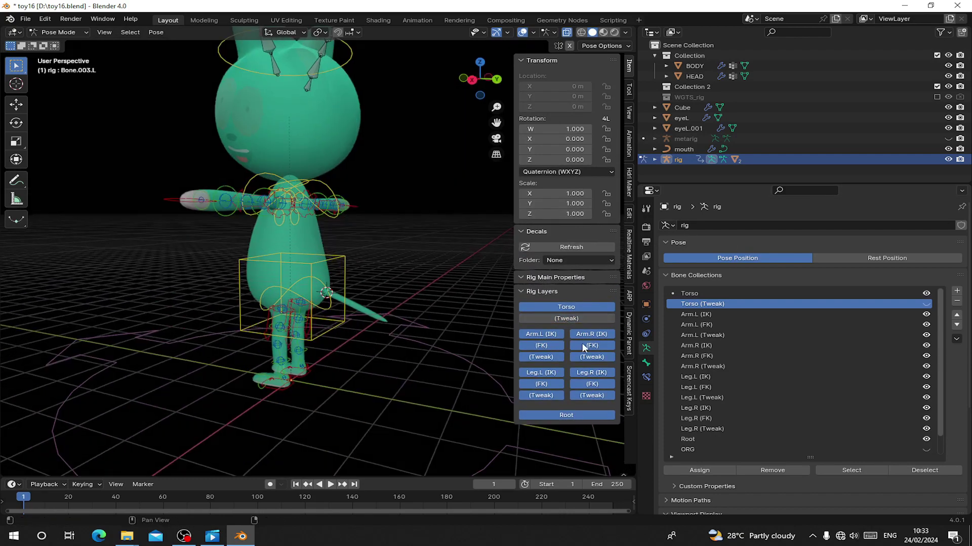
left_click(582, 318)
middle_click_drag(349, 253, 445, 258)
- Return the rig to Object Mode and turn off the X-ray display of the cat
left_click(68, 33)
left_click(66, 44)
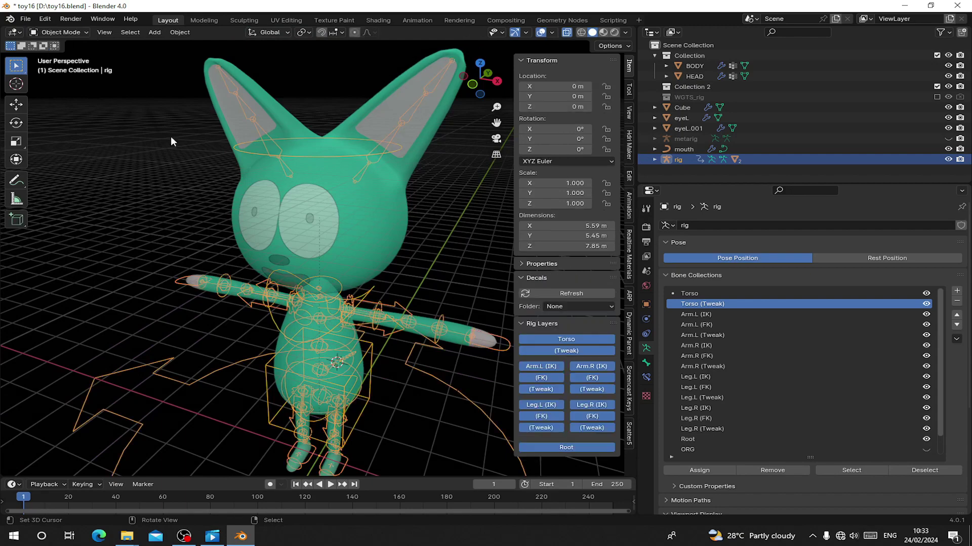
scroll(268, 272, "down", 4)
middle_click_drag(269, 271, 280, 272)
scroll(280, 273, "up", 6)
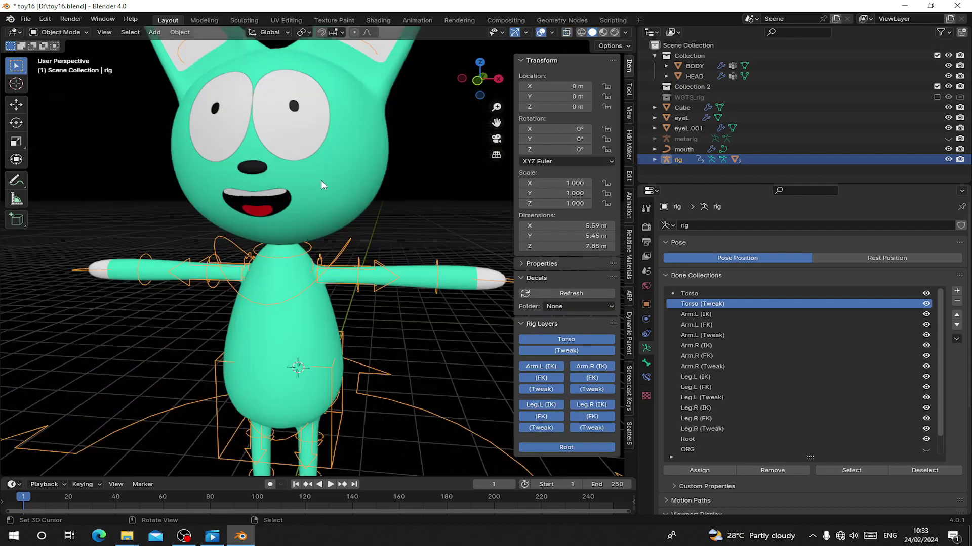
- Parent the HEAD and BODY meshes to the rig with automatic weights, then select only the rig
middle_click_drag(321, 180, 380, 208)
left_click(377, 198)
scroll(378, 198, "down", 2)
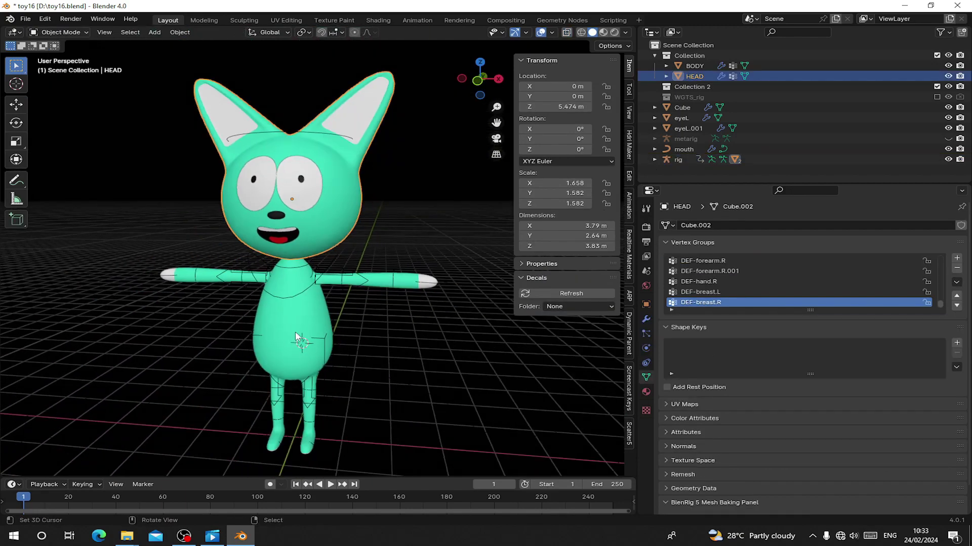
left_click(295, 332, "shift")
middle_click_drag(325, 290, 308, 288, "shift")
left_click(321, 256, "shift")
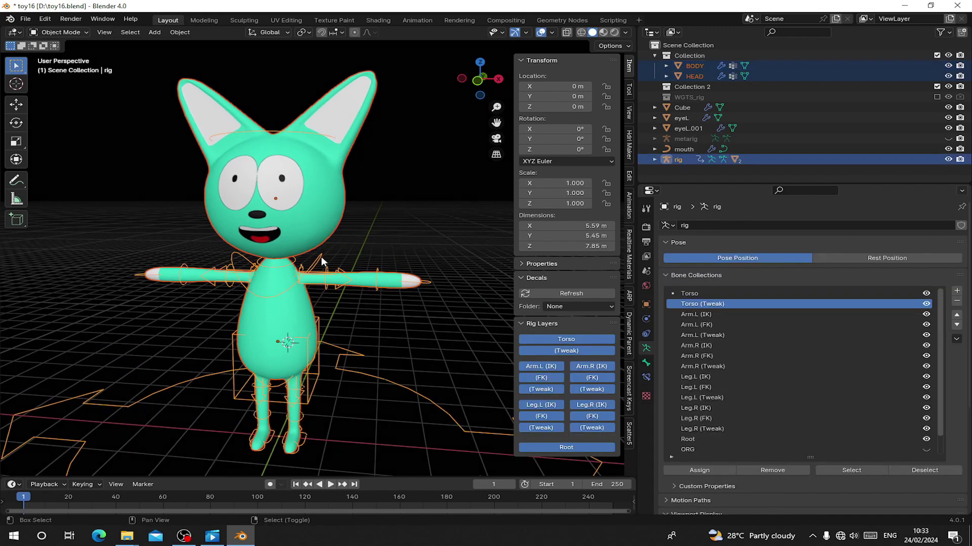
key("ctrl+p")
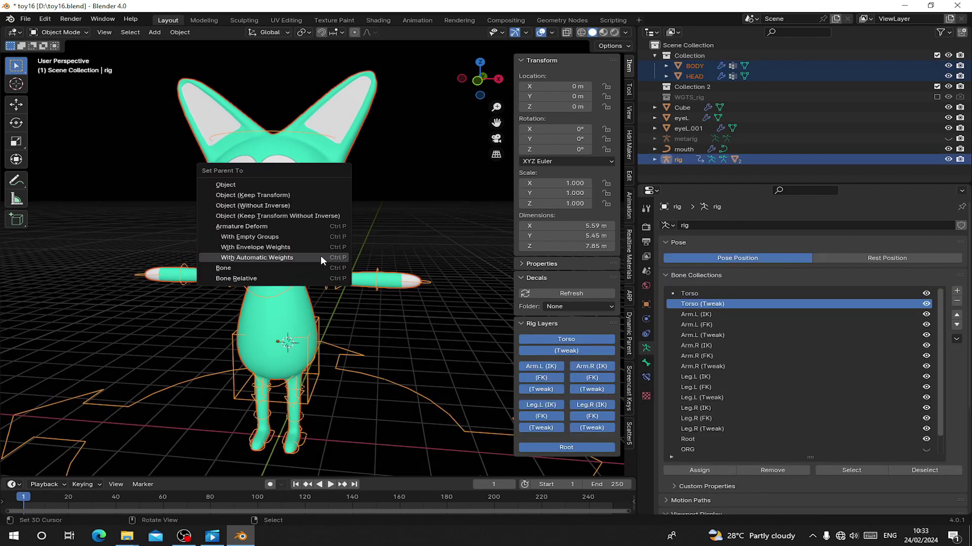
left_click(320, 256)
left_click(320, 259)
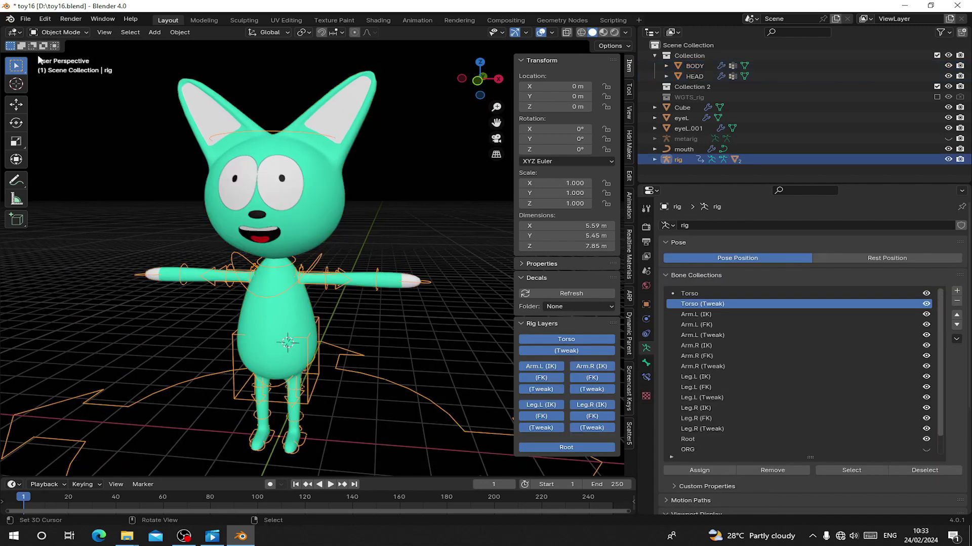
- Switch the rig to Pose Mode and try rotating the left ear bones to test the ear's deformation
left_click(60, 33)
left_click(55, 67)
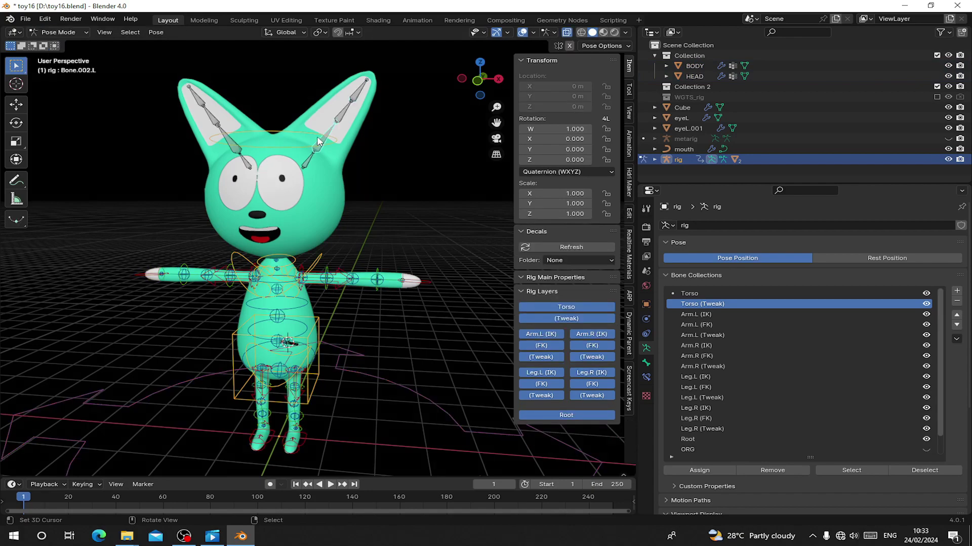
middle_click_drag(317, 142, 405, 147)
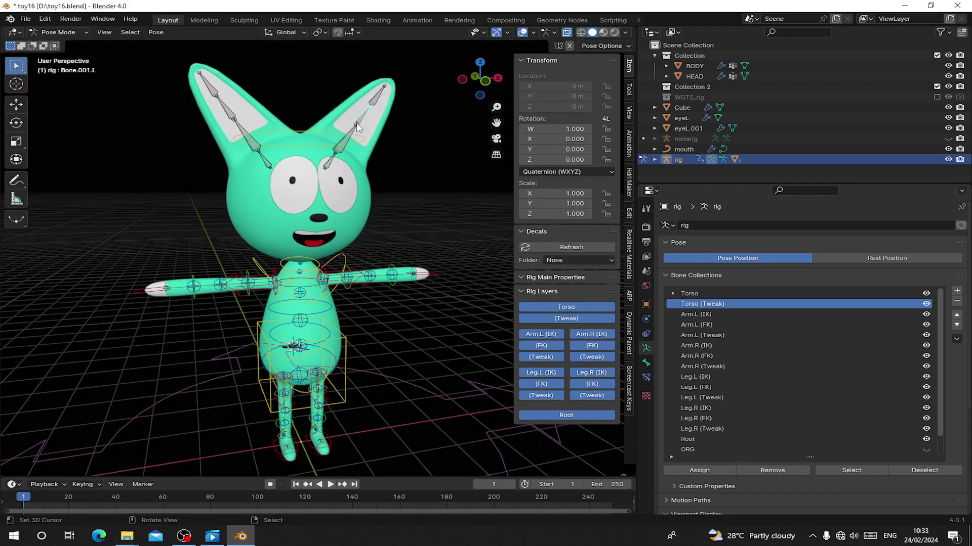
middle_click_drag(358, 128, 293, 129)
key("r")
right_click(340, 109)
key("r")
right_click(344, 106)
right_click(328, 141)
- Set the pivot point to Individual Origins and rotate the tail bones so the tail curls upward
middle_click_drag(328, 232, 367, 239)
key("r")
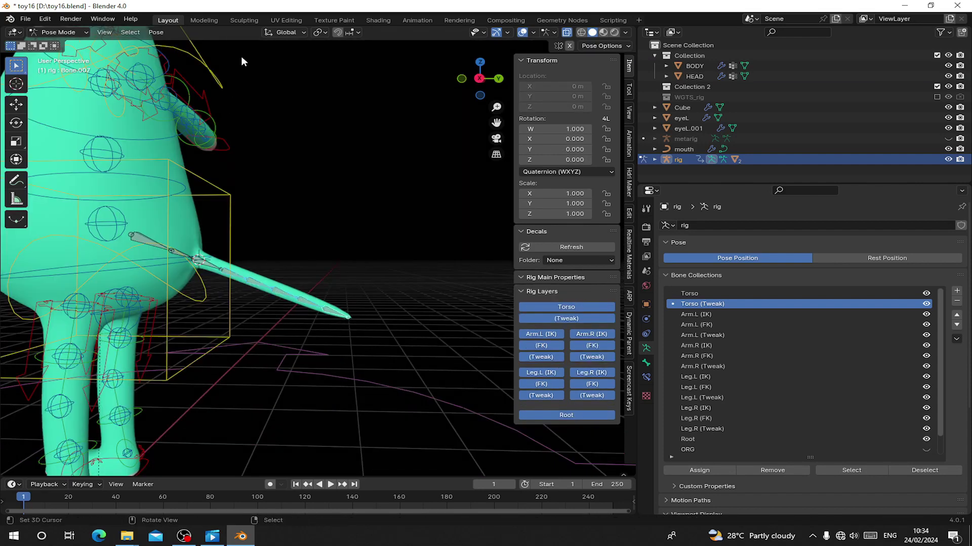
left_click(319, 32)
left_click(349, 81)
key("r")
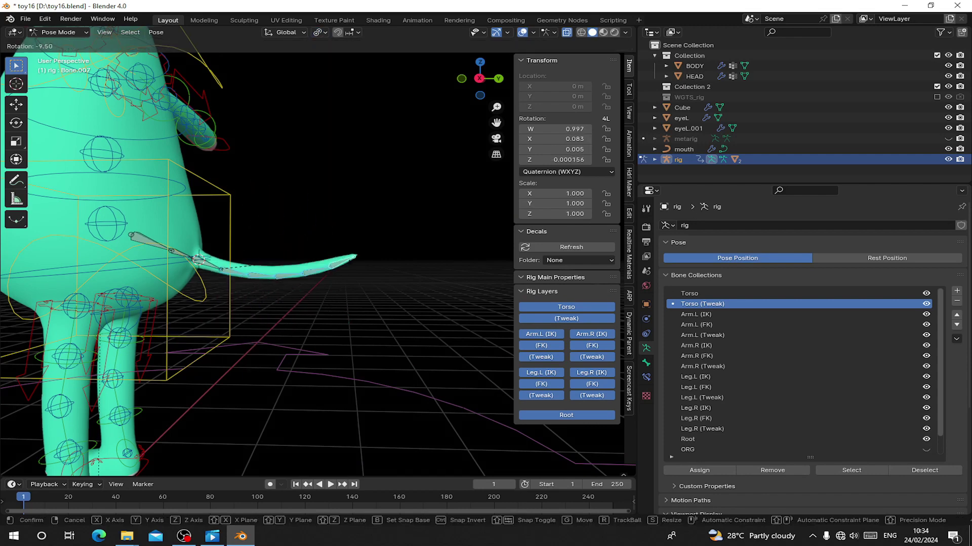
left_click(208, 318)
- Select all bones of the rig and clear their rotation
key("a")
middle_click_drag(207, 319, 213, 319)
scroll(213, 319, "down", 4)
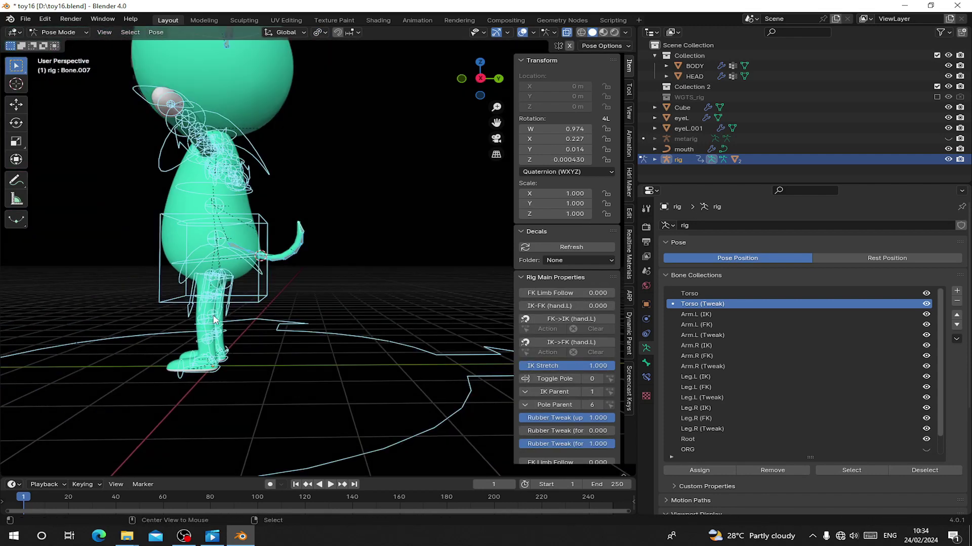
key("alt+r")
- Try moving the left hand control and rotating a left ear bone to test the arm and ear deformation
middle_click_drag(212, 215, 305, 219)
middle_click_drag(305, 219, 315, 197, "shift")
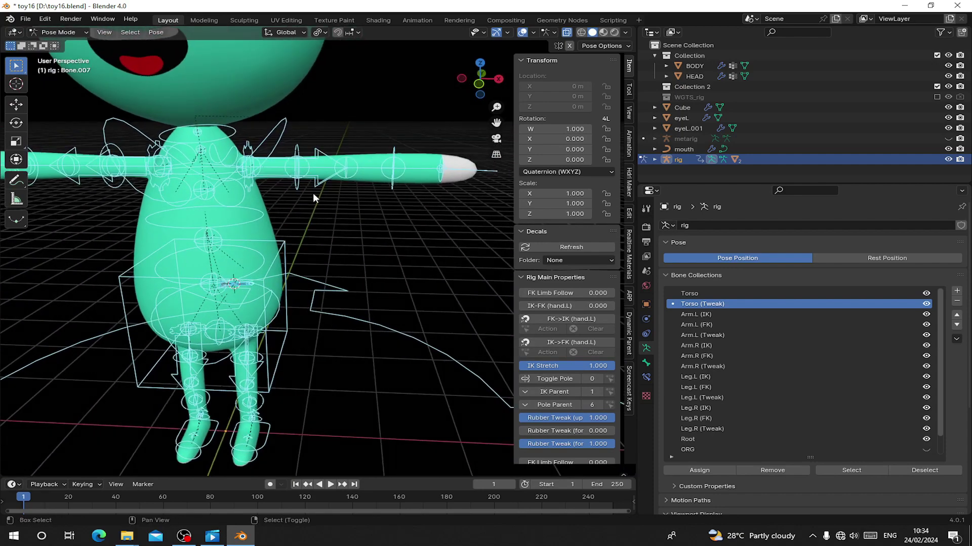
scroll(324, 198, "down", 2)
left_click(421, 205)
key("g")
right_click(379, 221)
middle_click_drag(380, 221, 377, 202)
middle_click_drag(377, 202, 405, 329, "shift")
left_click(360, 133)
key("r")
right_click(375, 142)
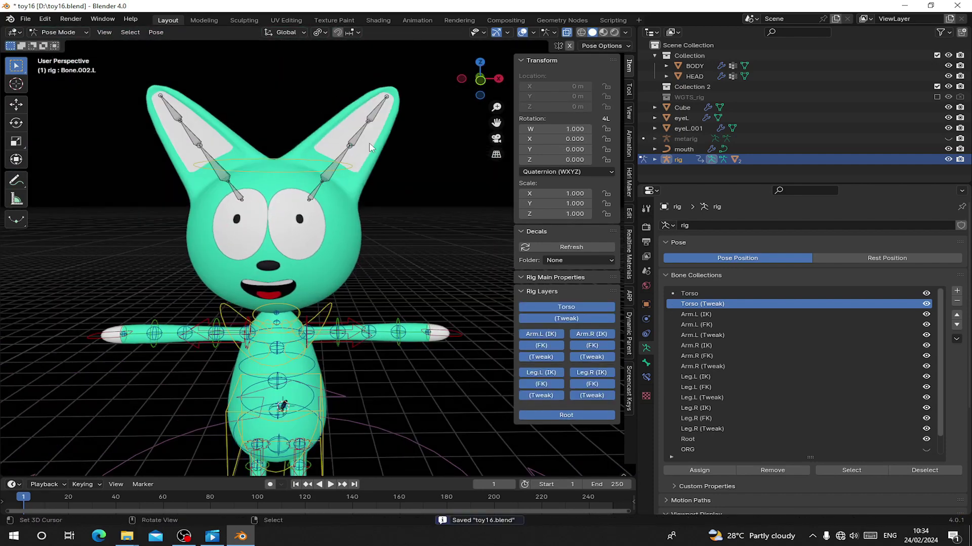
- Return the rig to Object Mode and select the mouth on the cat's face
left_click(74, 34)
left_click(70, 47)
scroll(328, 286, "up", 2)
scroll(222, 305, "up", 4)
middle_click_drag(222, 306, 224, 296)
middle_click_drag(223, 296, 293, 265, "shift")
left_click(293, 265)
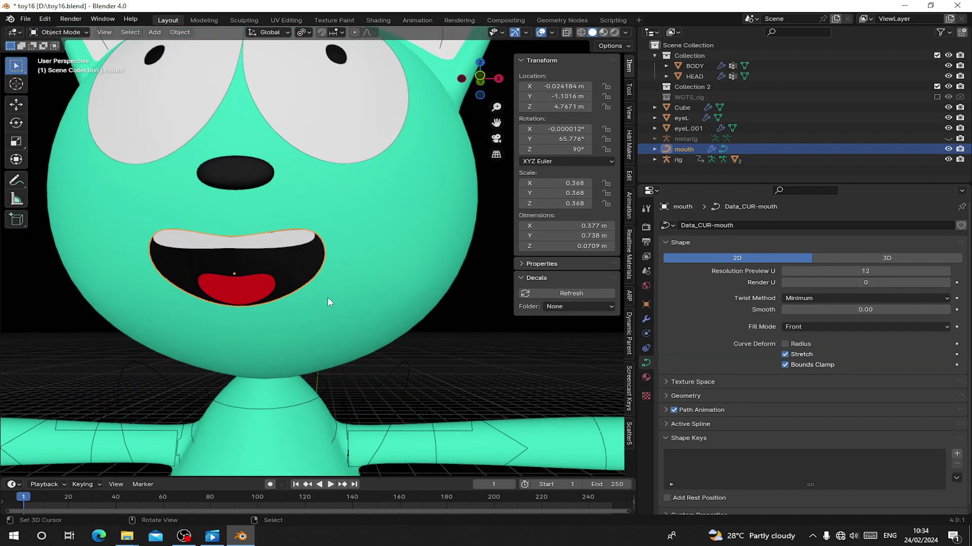
- Select the pupils and apply their Mirror modifier
scroll(312, 229, "down", 5)
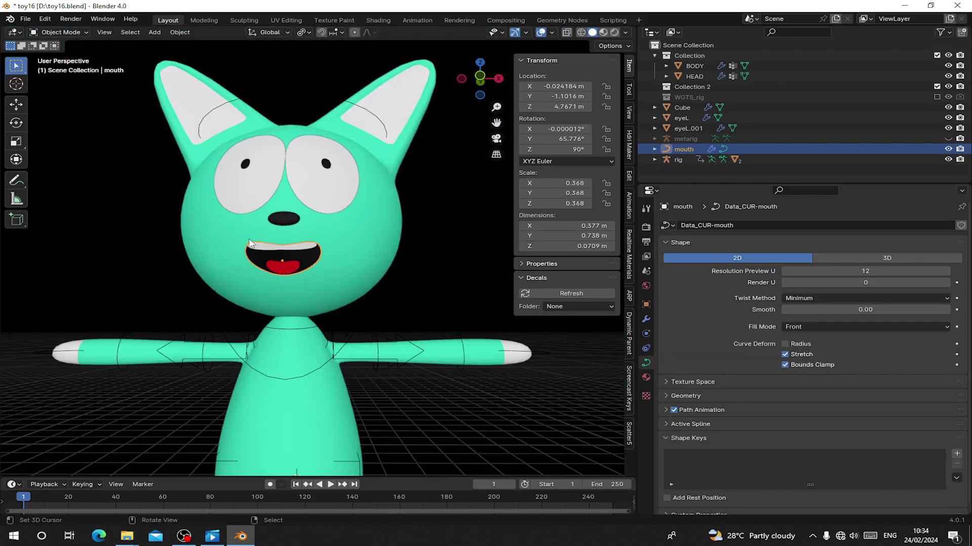
left_click(245, 165)
scroll(486, 178, "up", 3)
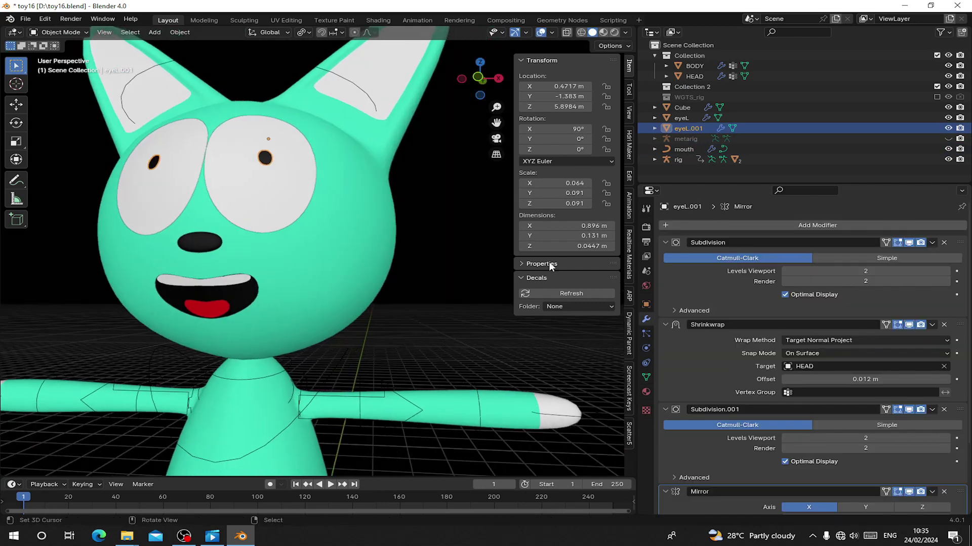
scroll(712, 456, "down", 2)
key("ctrl+a")
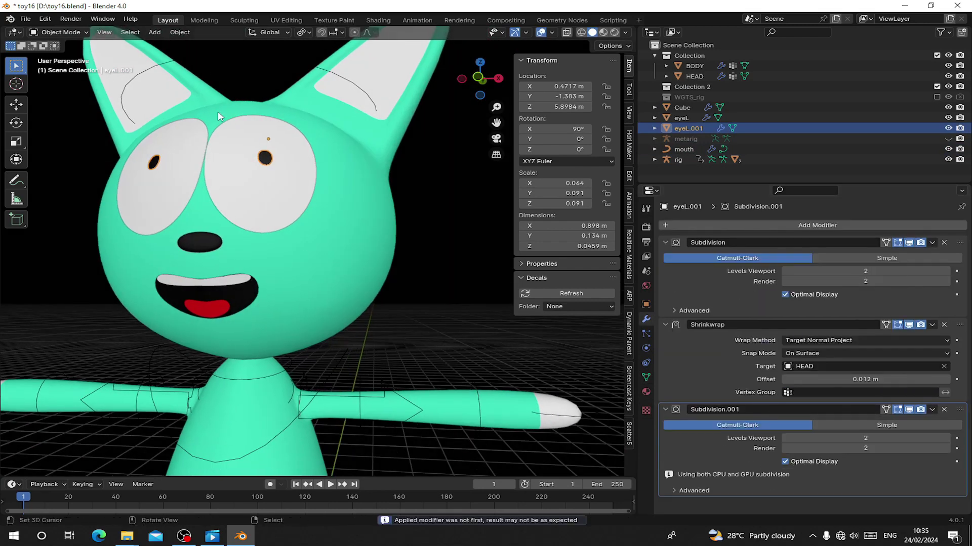
- Select the left pupil's linked geometry in Edit Mode, separate it into its own object, and return to Object Mode
key("Tab")
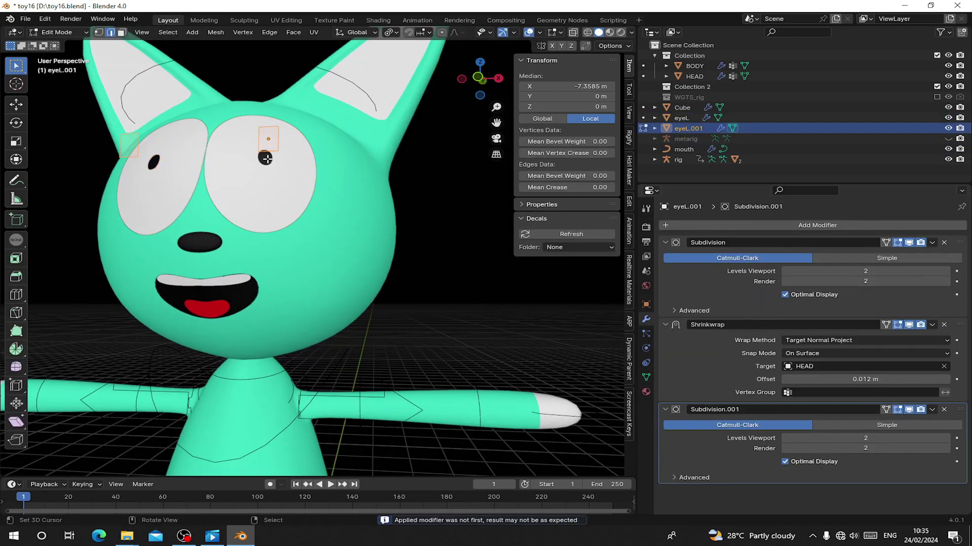
middle_click_drag(267, 159, 298, 152)
left_click(298, 152)
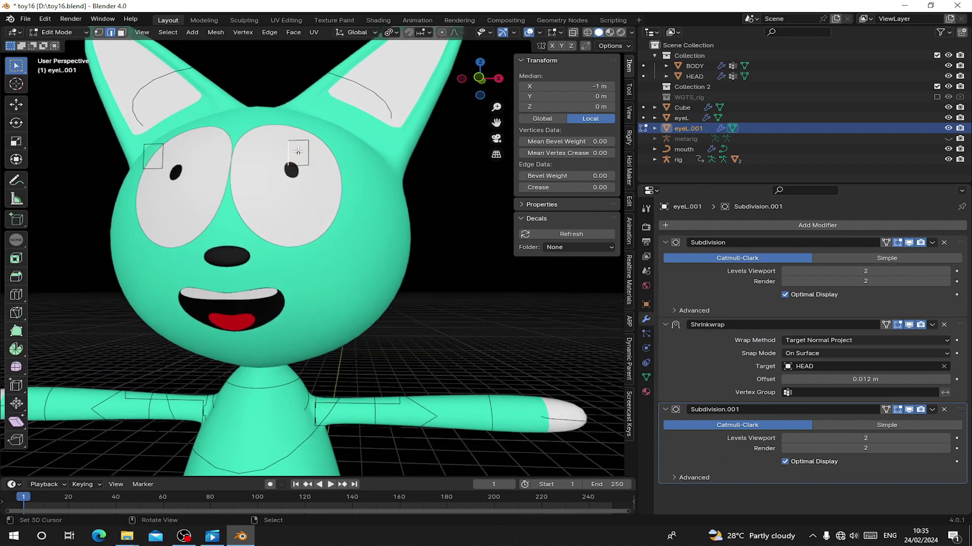
key("p")
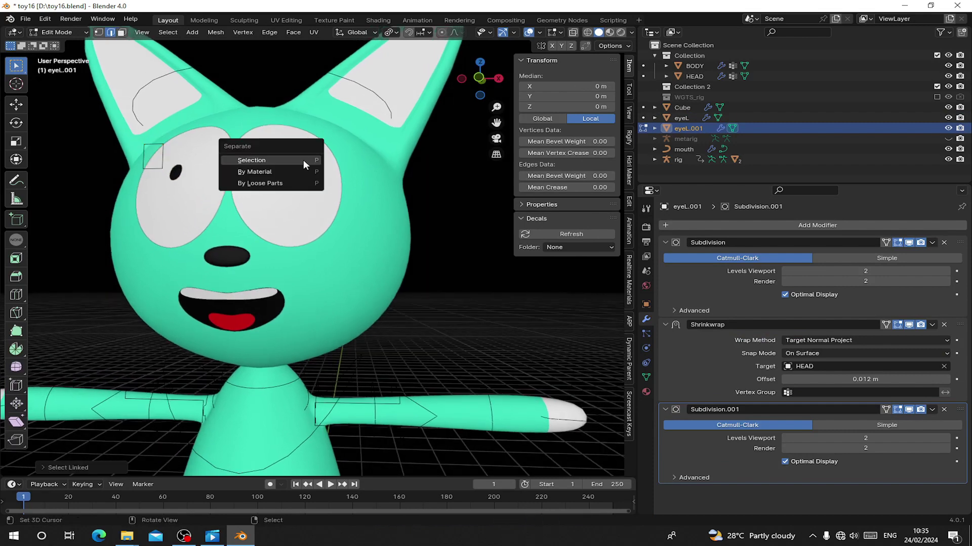
left_click(302, 160)
key("Tab")
- Try moving the left and right pupils independently over the face and undo the moves
left_click(292, 170)
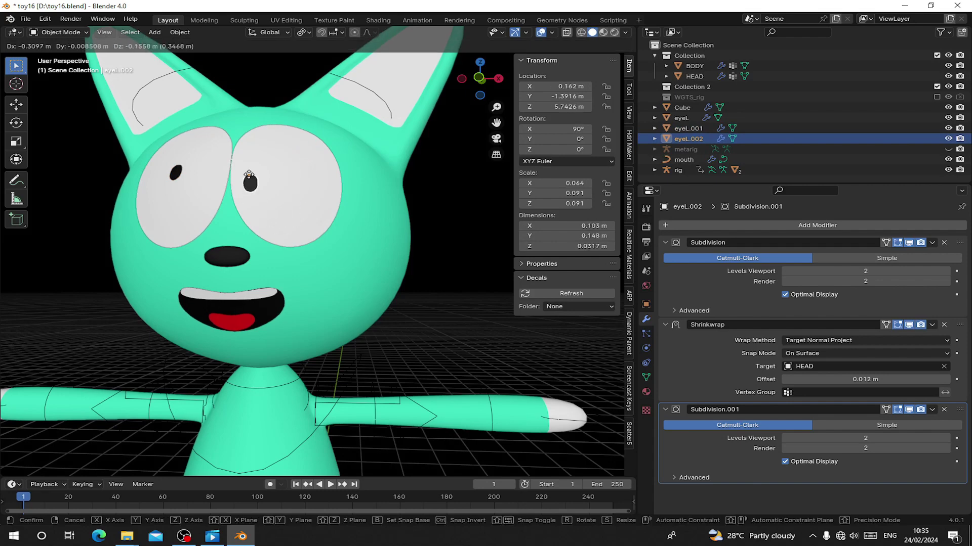
middle_click_drag(291, 170, 311, 207)
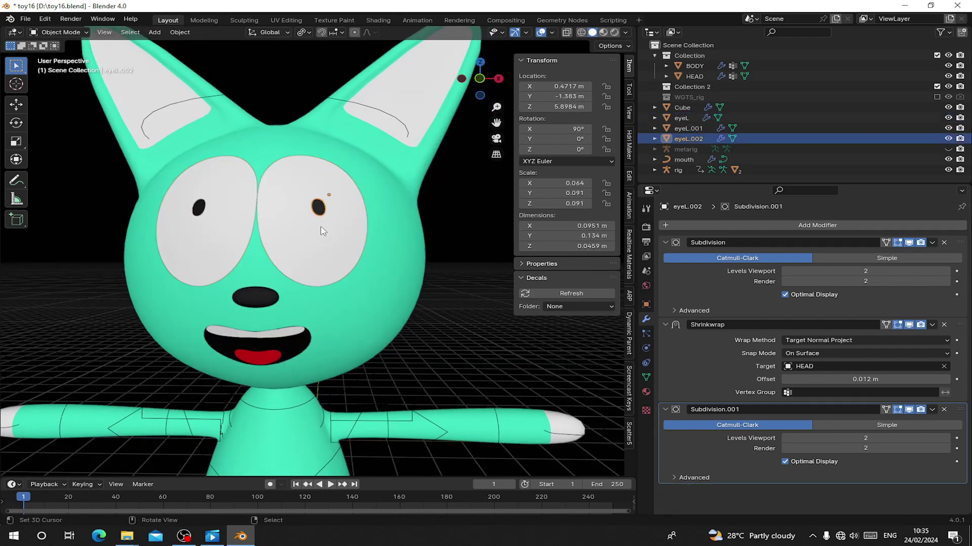
key("g")
left_click(321, 217)
right_click(194, 209)
key("g")
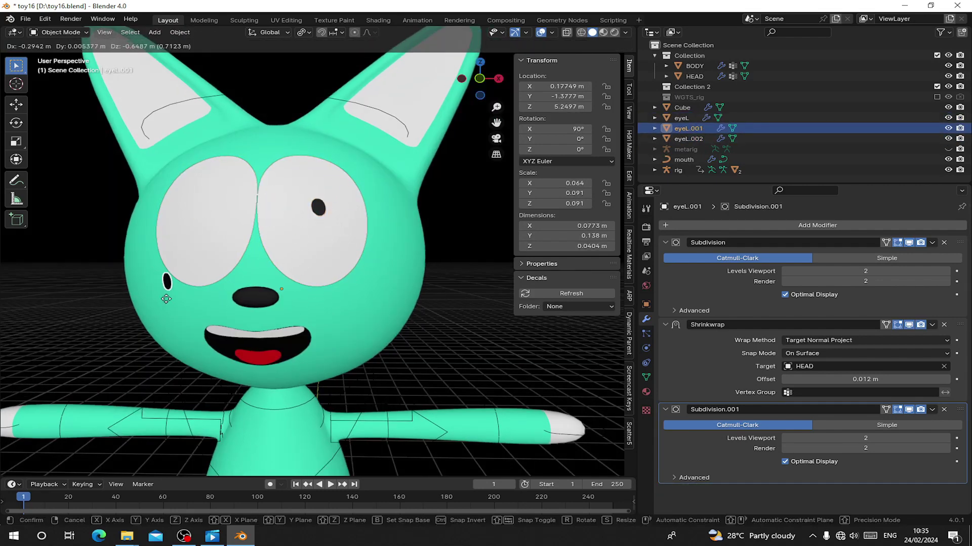
left_click(228, 198)
key("ctrl+z")
key("ctrl+z")
- Select the mouth and save the file
middle_click_drag(296, 291, 289, 266)
right_click(262, 180)
middle_click_drag(261, 180, 263, 204)
scroll(263, 204, "up", 5)
key("ctrl+s")
- Add a Child Of constraint to the mouth with the rig as its target
scroll(267, 206, "down", 5)
scroll(267, 258, "down", 2)
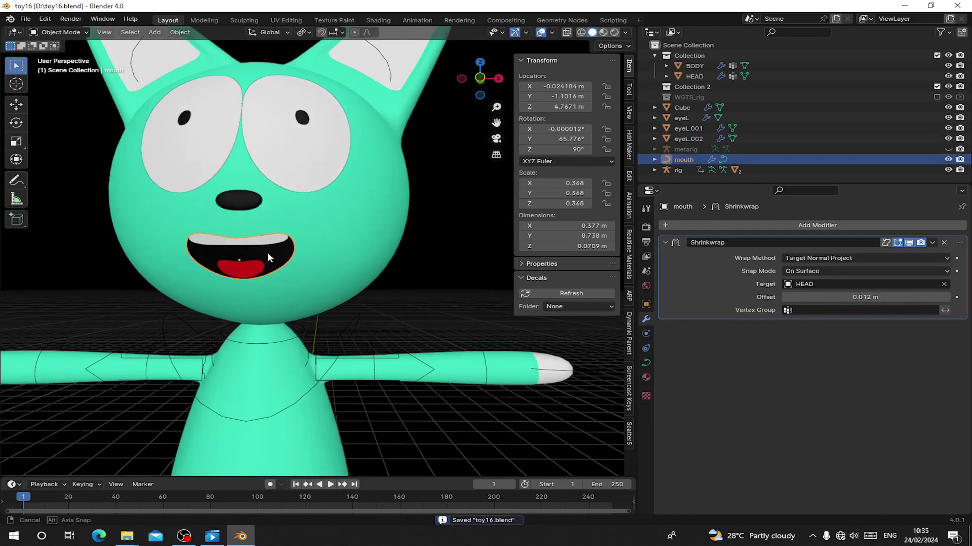
scroll(227, 162, "down", 2)
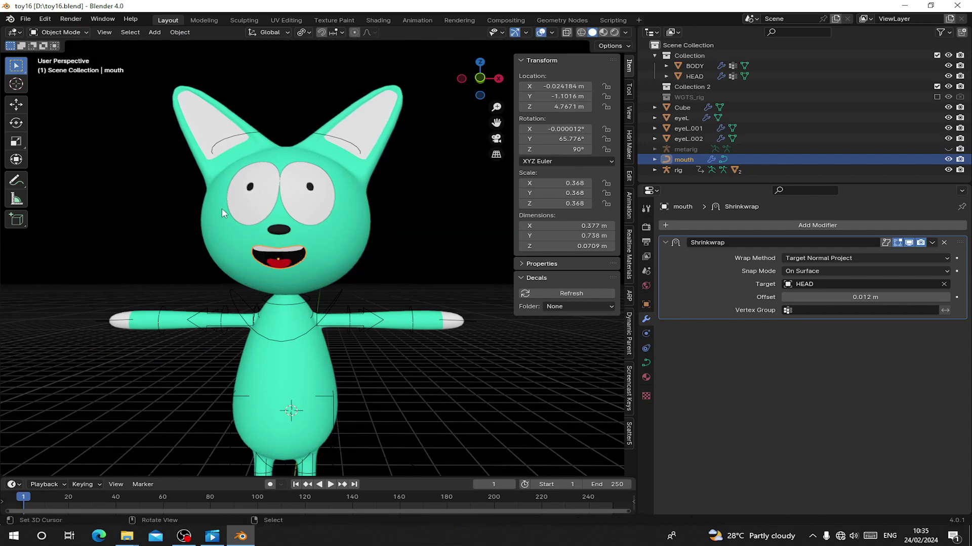
scroll(259, 254, "up", 4)
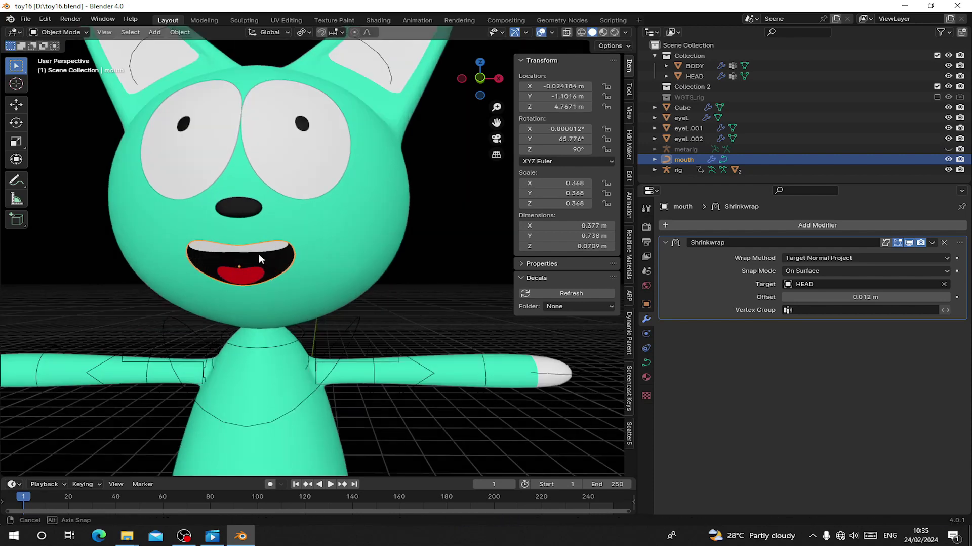
left_click(648, 344)
left_click(722, 225)
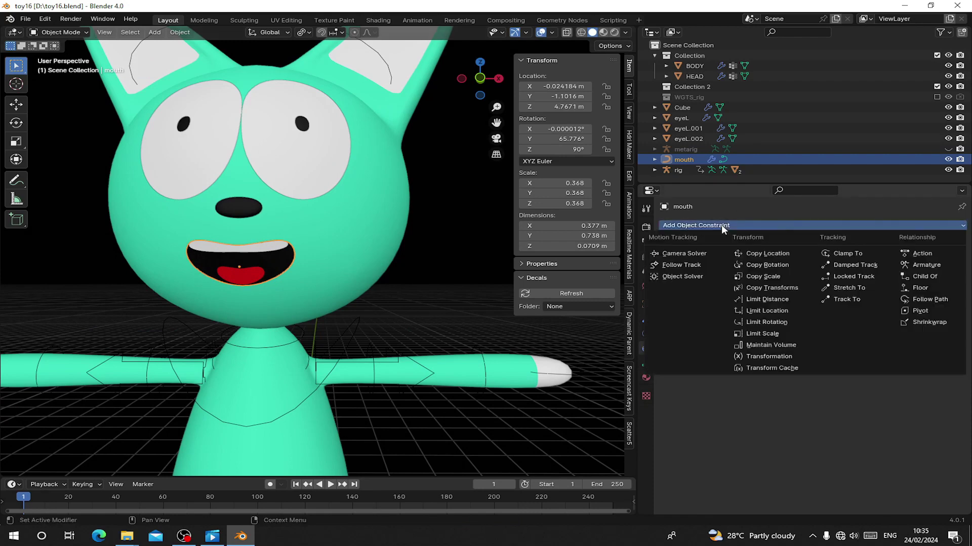
left_click(924, 277)
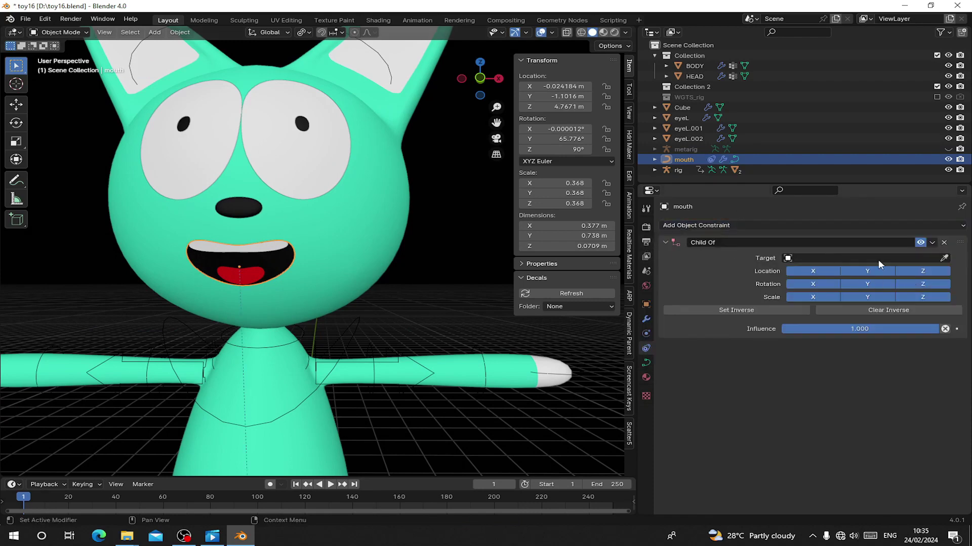
left_click(943, 259)
left_click(375, 360)
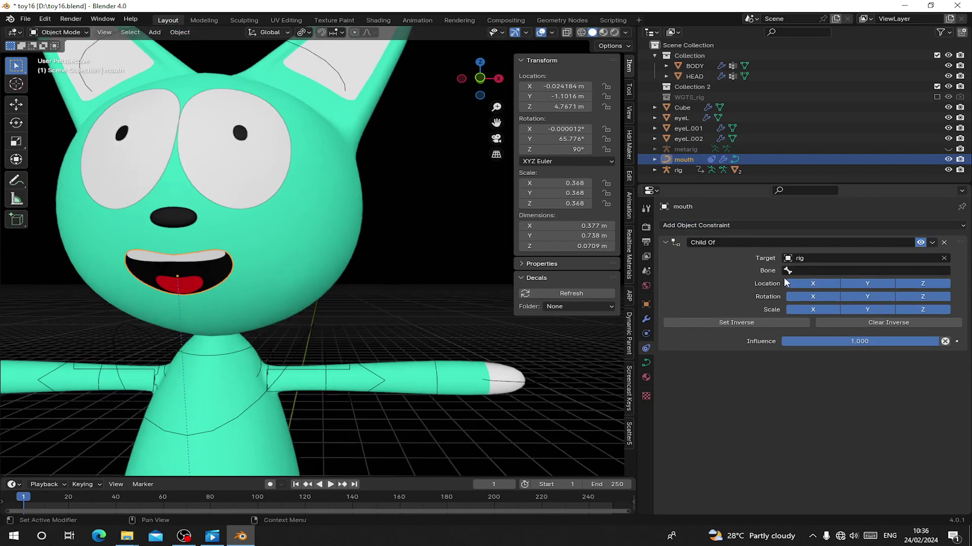
- Set the mouth constraint's bone to head and apply Set Inverse
left_click(795, 270)
type("HEAD")
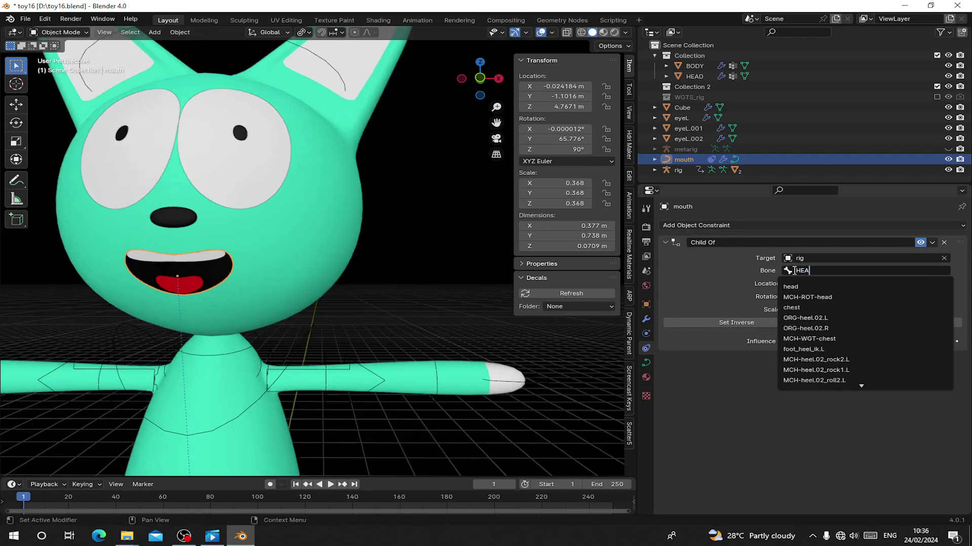
left_click(807, 287)
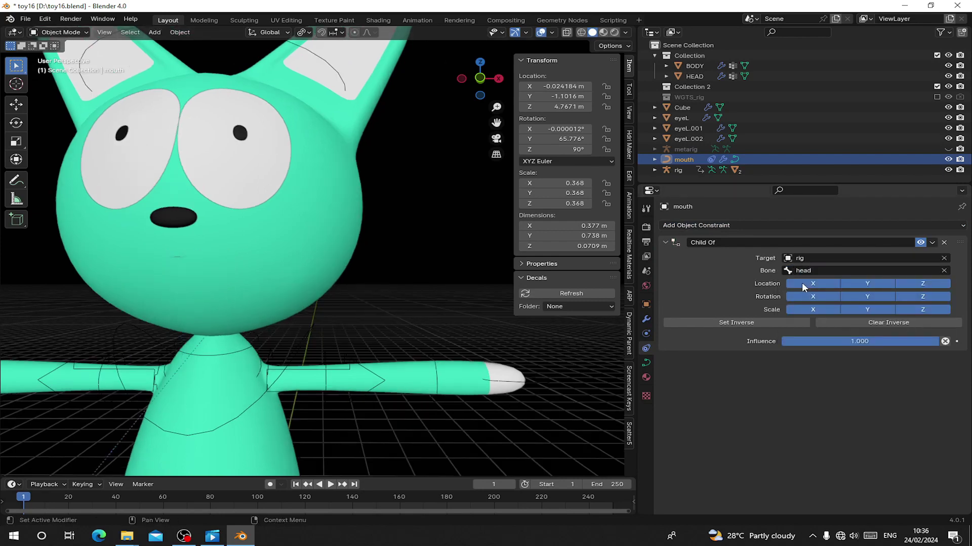
left_click(715, 322)
- Switch the rig to Pose Mode and try rotating the head bone to check how the mouth follows
middle_click_drag(354, 253, 83, 223)
scroll(201, 262, "up", 4)
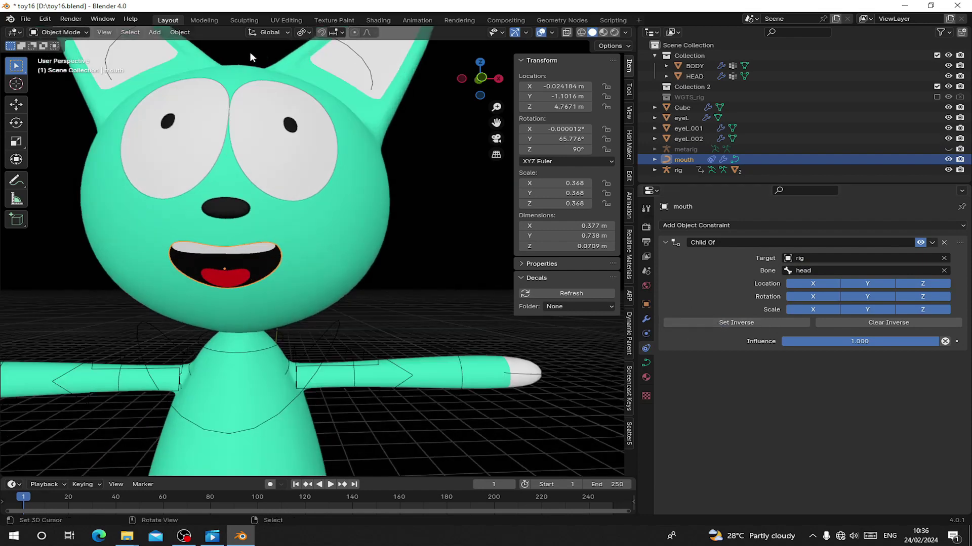
scroll(250, 52, "down", 2)
right_click(210, 80)
left_click(45, 32)
left_click(56, 71)
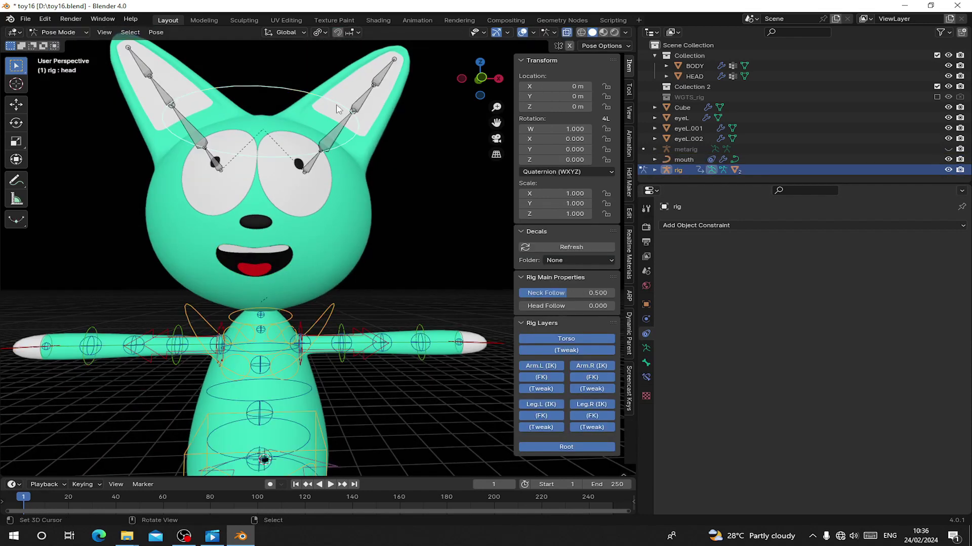
key("r")
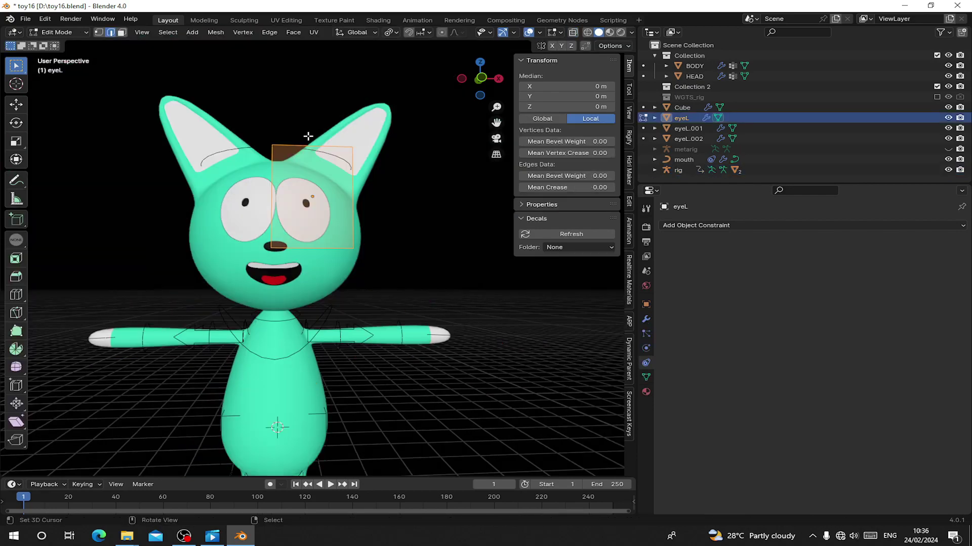
- Try scaling the eye whites' mesh along the X and Z axes in Edit Mode, then return to Object Mode
key("s")
key("x")
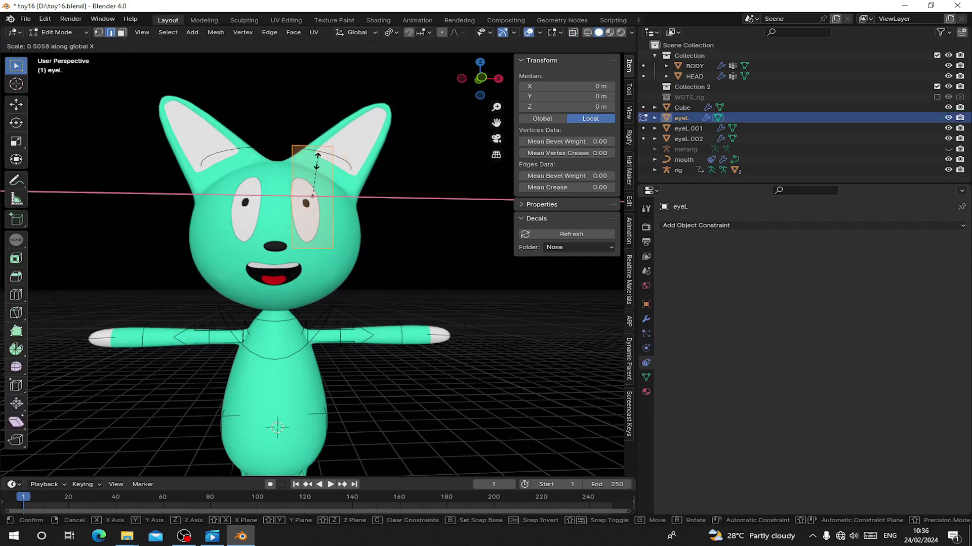
key("z")
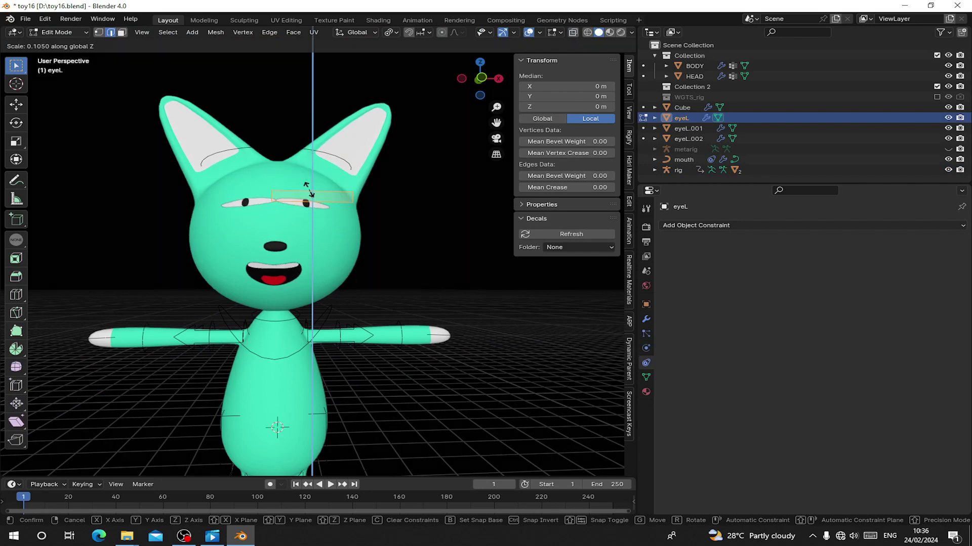
key("Return")
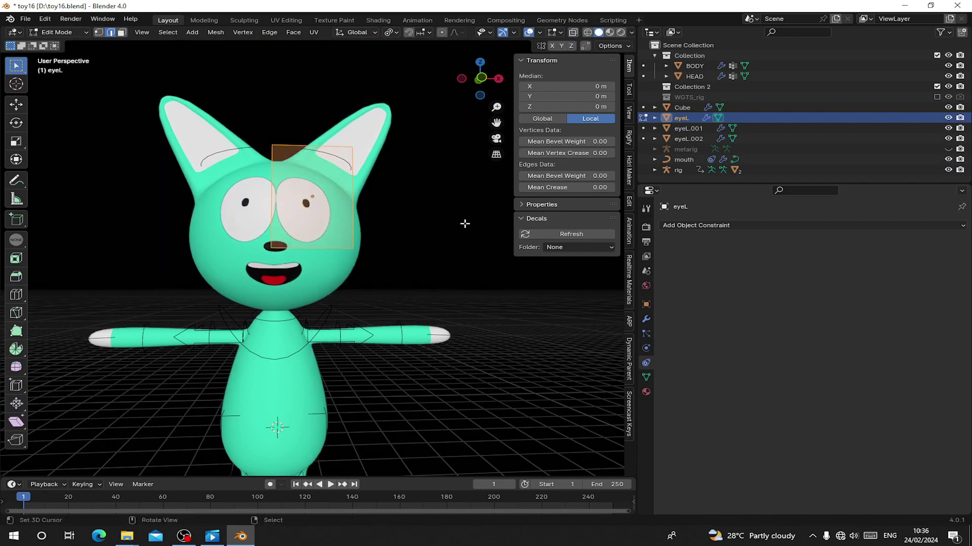
scroll(252, 218, "up", 3)
middle_click_drag(199, 99, 218, 221, "shift")
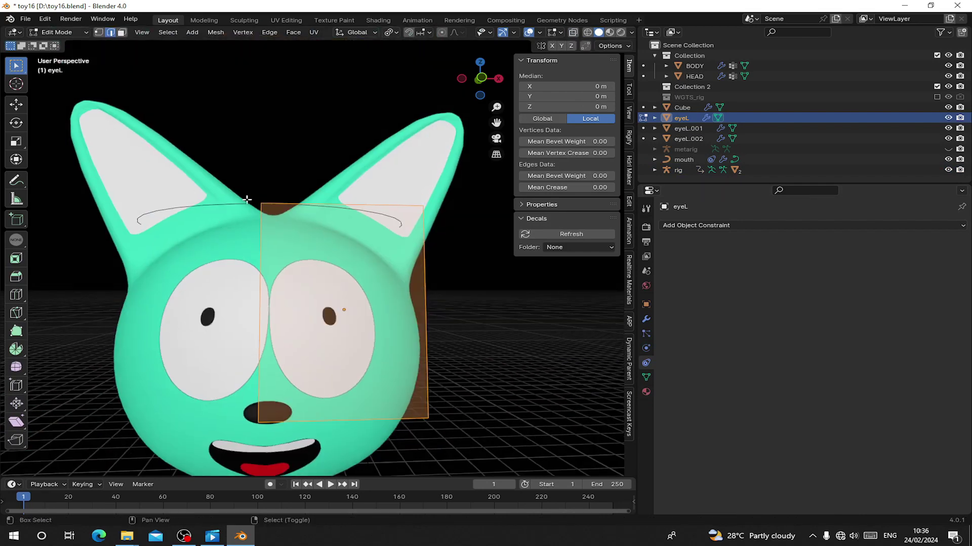
key("Tab")
- Copy the mouth's Child Of constraint to the eye whites
left_click(646, 349)
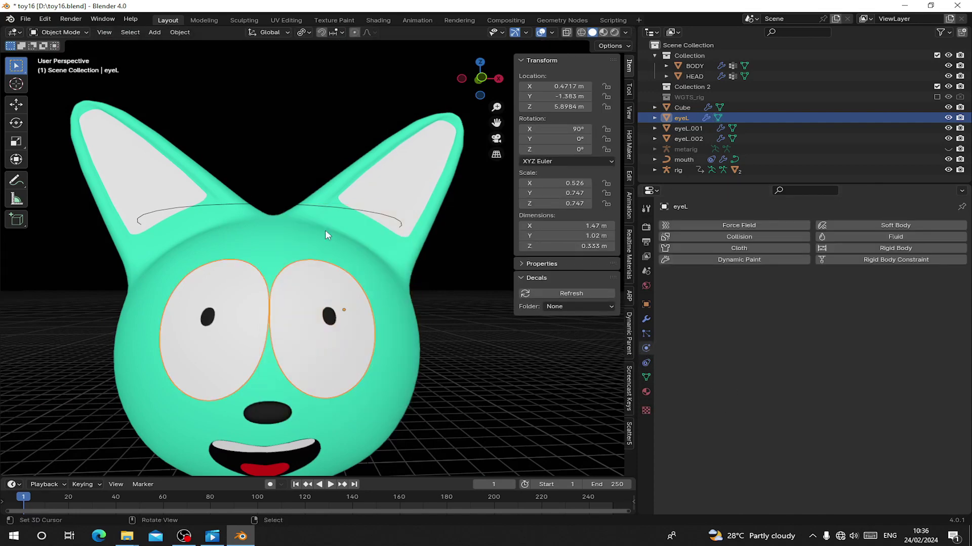
middle_click_drag(305, 315, 300, 223, "shift")
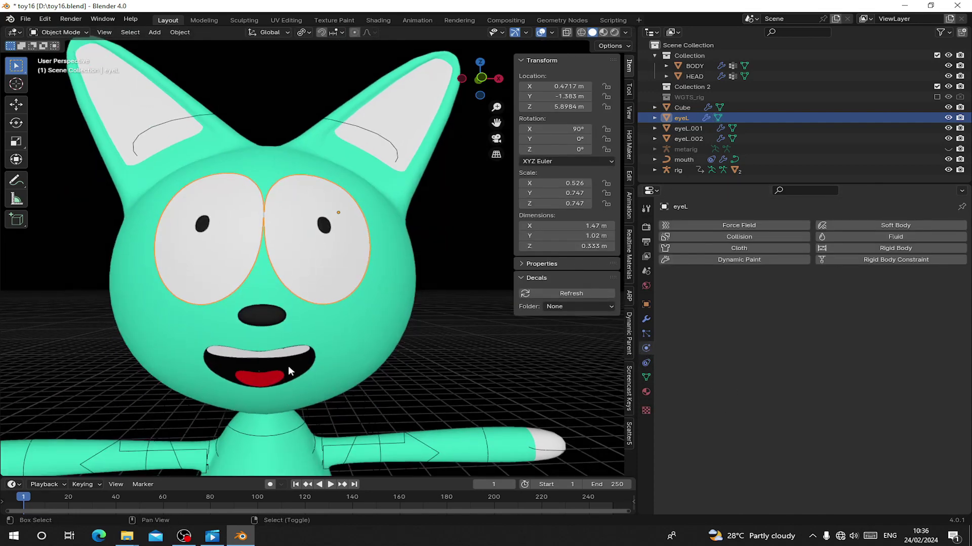
left_click(285, 364, "shift")
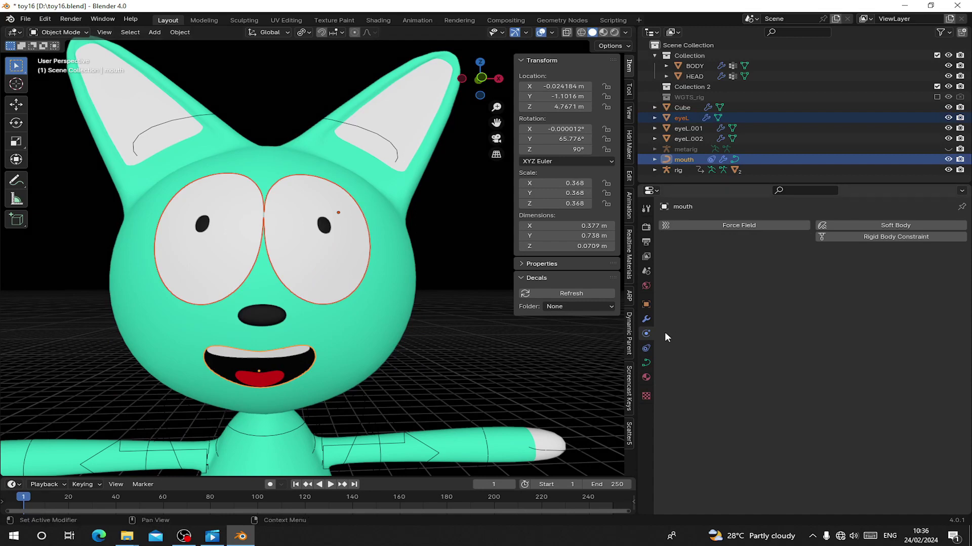
left_click(647, 349)
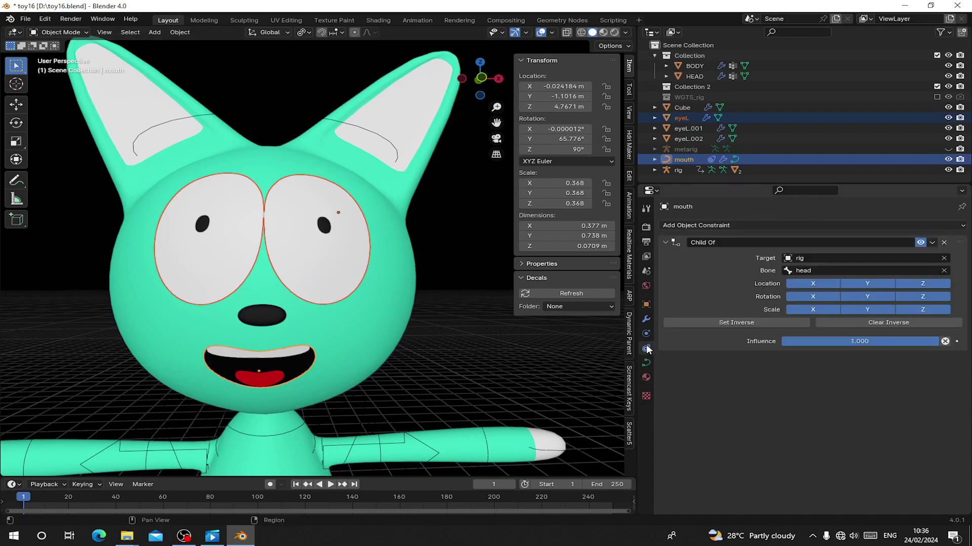
left_click(932, 243)
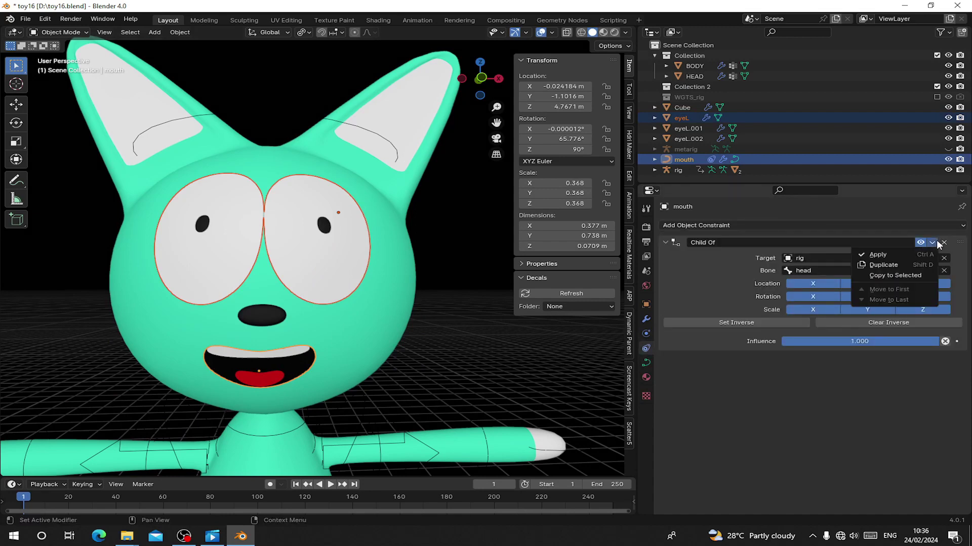
left_click(898, 276)
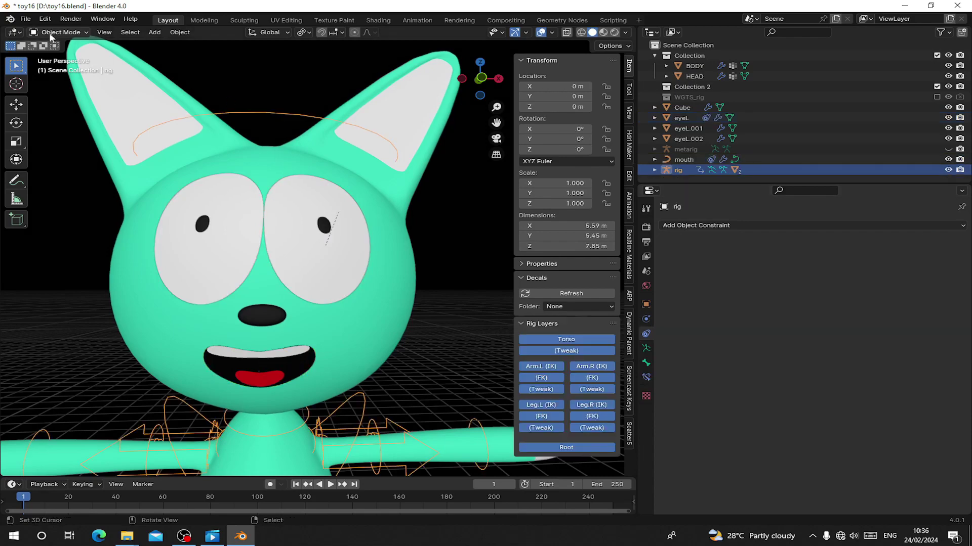
- Switch the rig to Pose Mode and try rotating the head bone to check how the eye whites follow
left_click(50, 32)
left_click(52, 56)
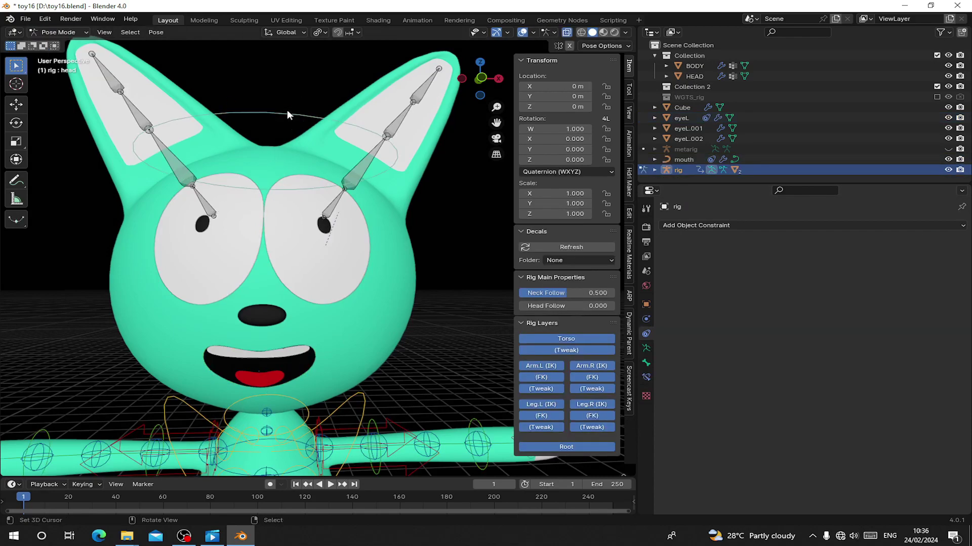
left_click(287, 114)
key("r")
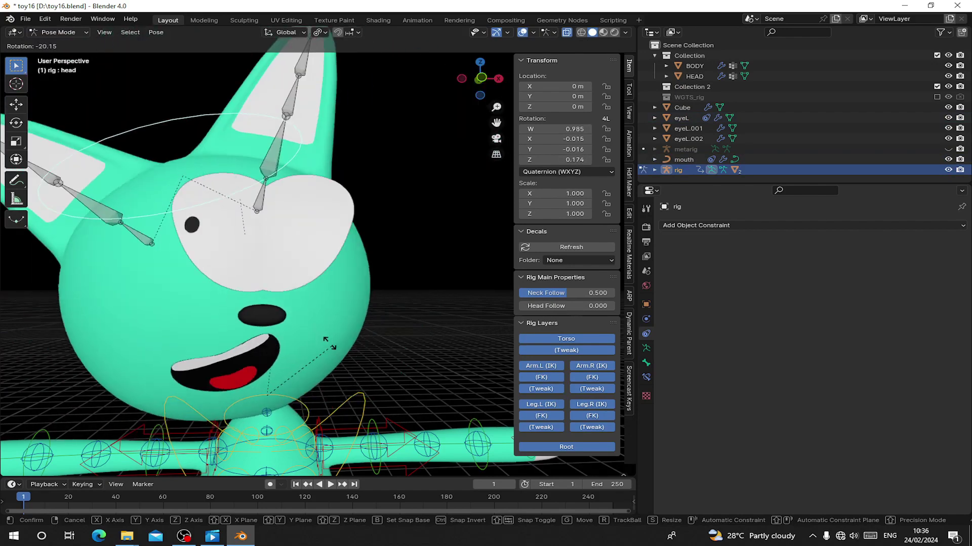
right_click(298, 334)
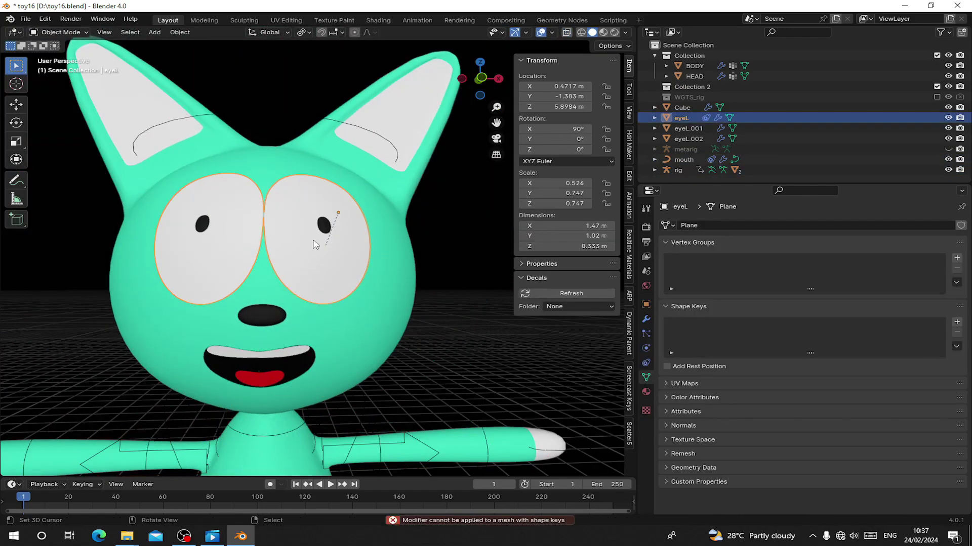
- Remove the Mirror modifier from the eye whites and check the remaining eye's mesh in Edit Mode
left_click(645, 319)
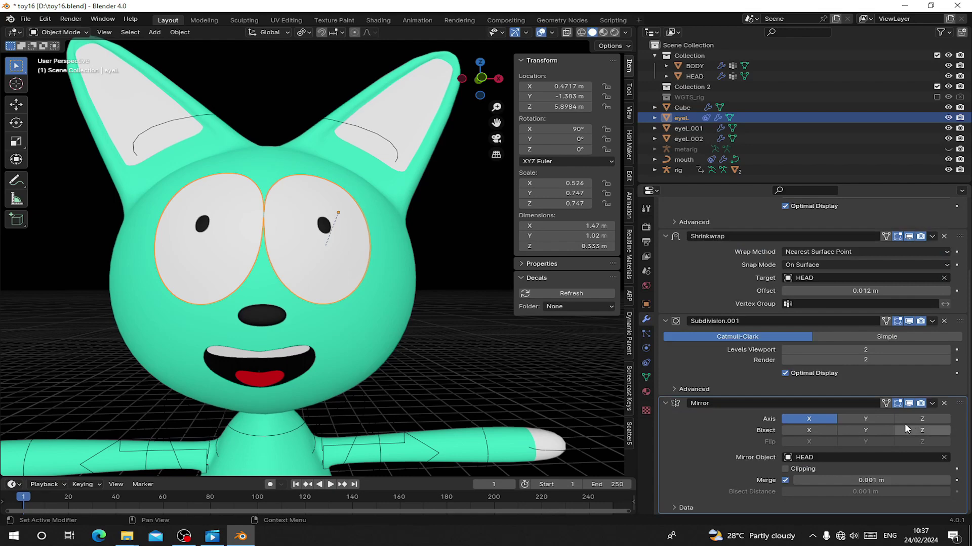
left_click(942, 404)
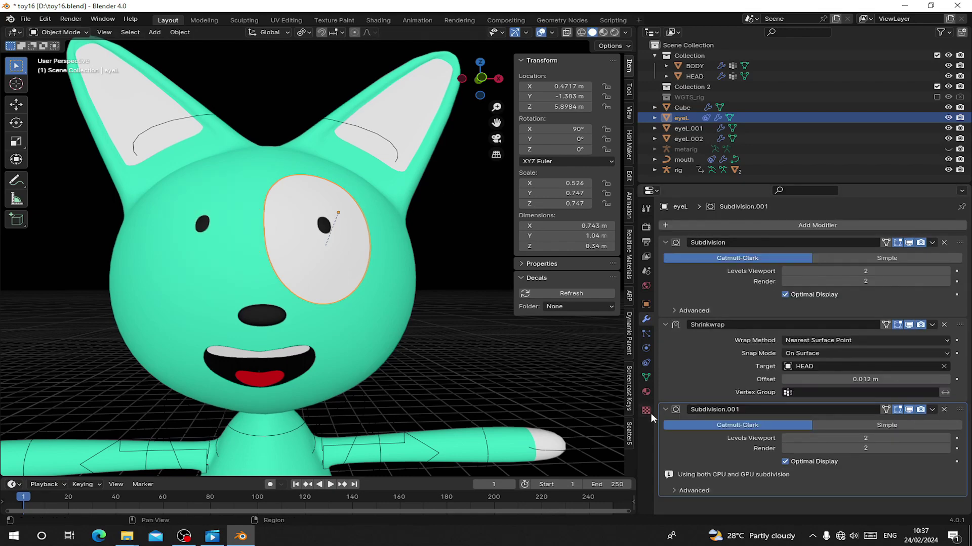
key("Tab")
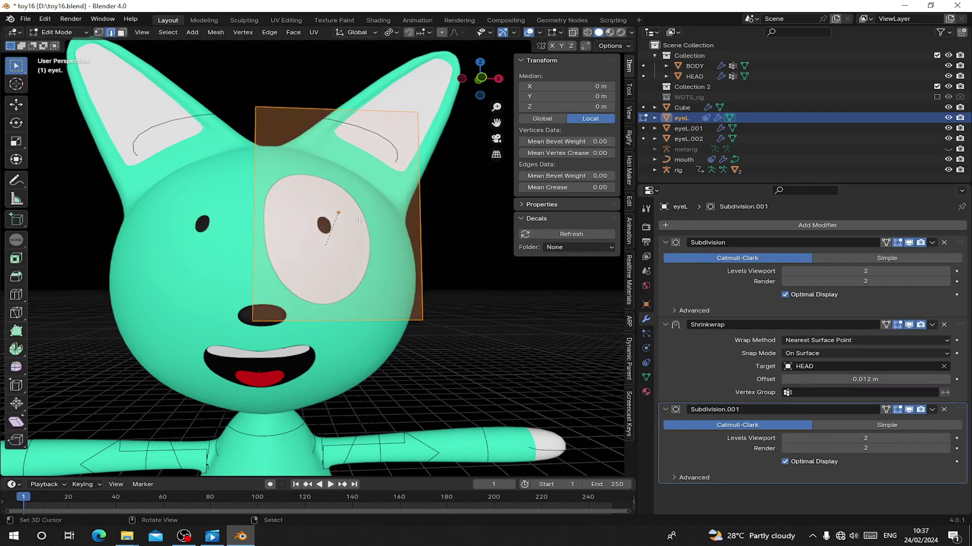
- Add a Basis shape key and a second shape key named BLINK to the eye white
left_click(645, 377)
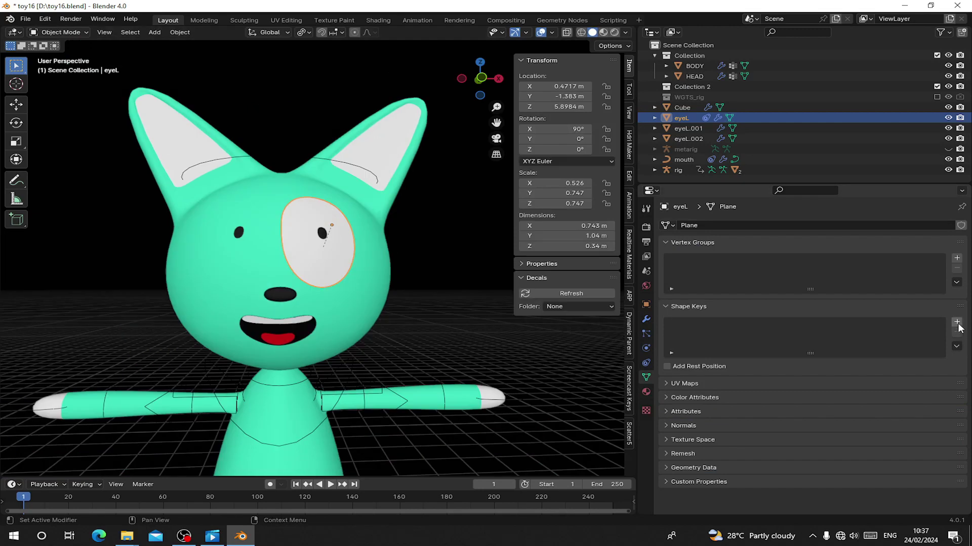
left_click(956, 323)
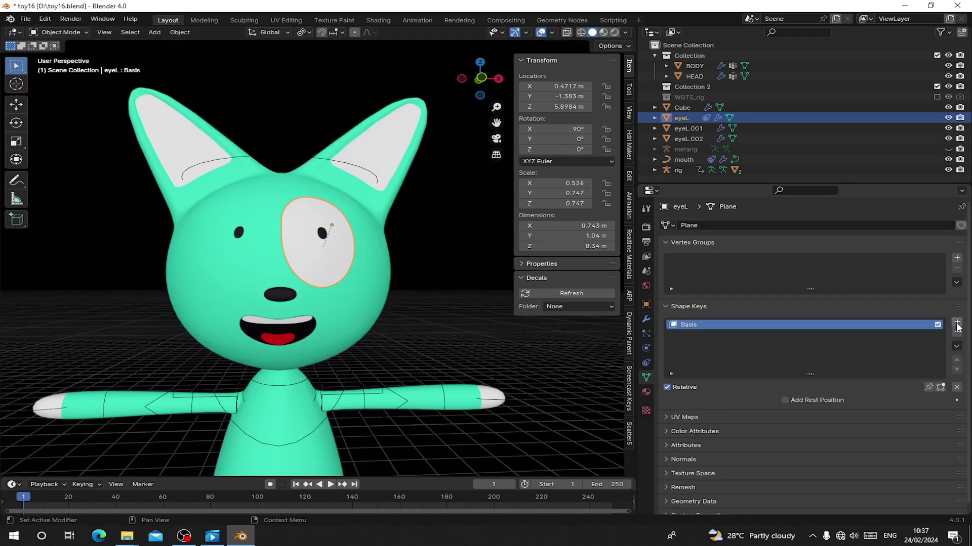
left_click(956, 323)
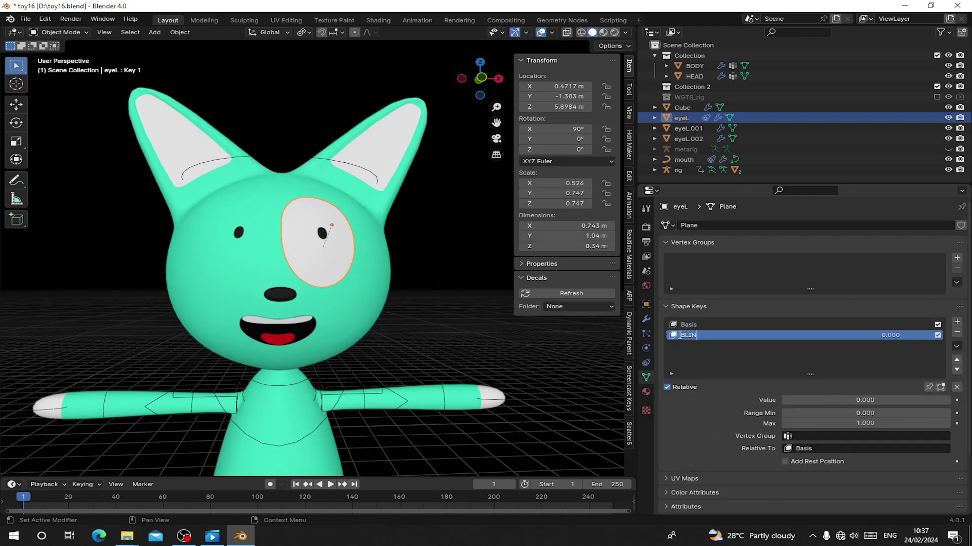
key("Return")
- Flatten the eye white's mesh along the Z axis in Edit Mode for the BLINK shape key
key("Tab")
key("s")
key("z")
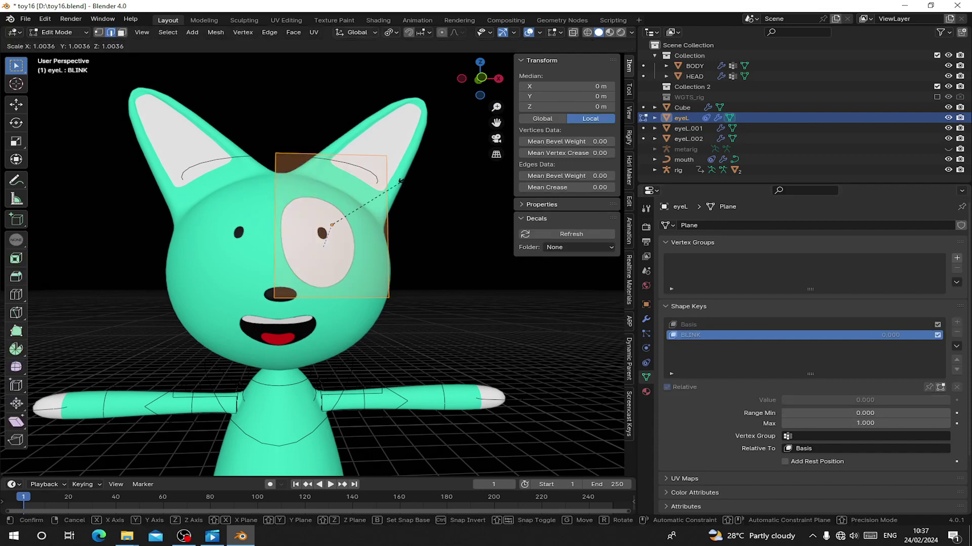
left_click(334, 215)
- Shrink the BLINK shape along the X axis and overall to almost nothing, then preview its value in Object Mode
key("s")
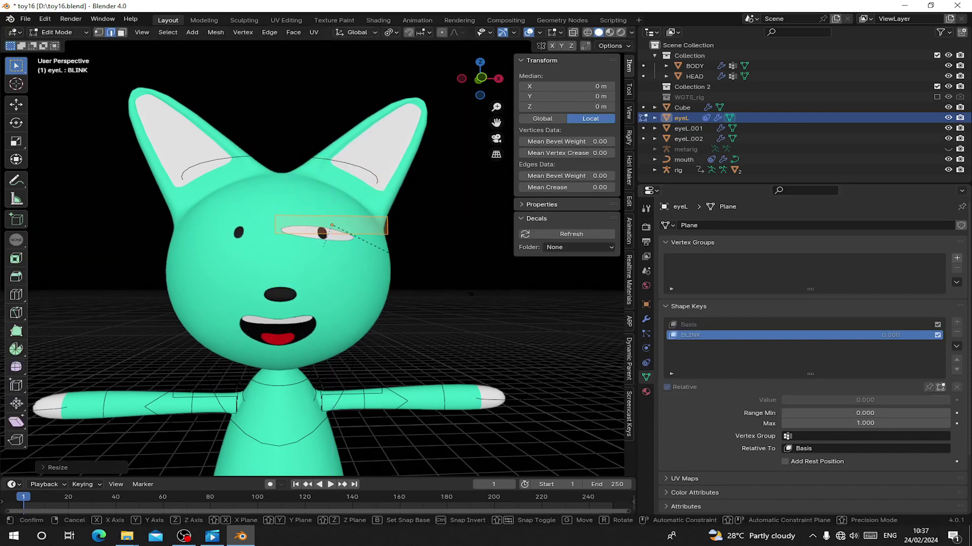
key("y")
key("x")
left_click(365, 246)
key("s")
key("x")
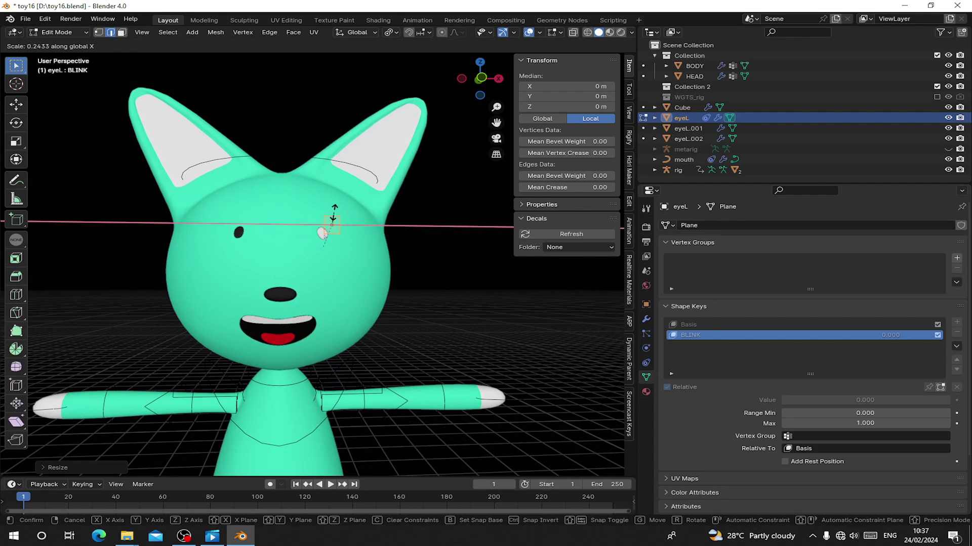
left_click(334, 217)
key("s")
left_click(337, 241)
key("Tab")
left_click_drag(810, 400, 782, 400)
- Add another shape key after BLINK, scale the eye mesh along the Z axis in Edit Mode, and preview its value
left_click(956, 322)
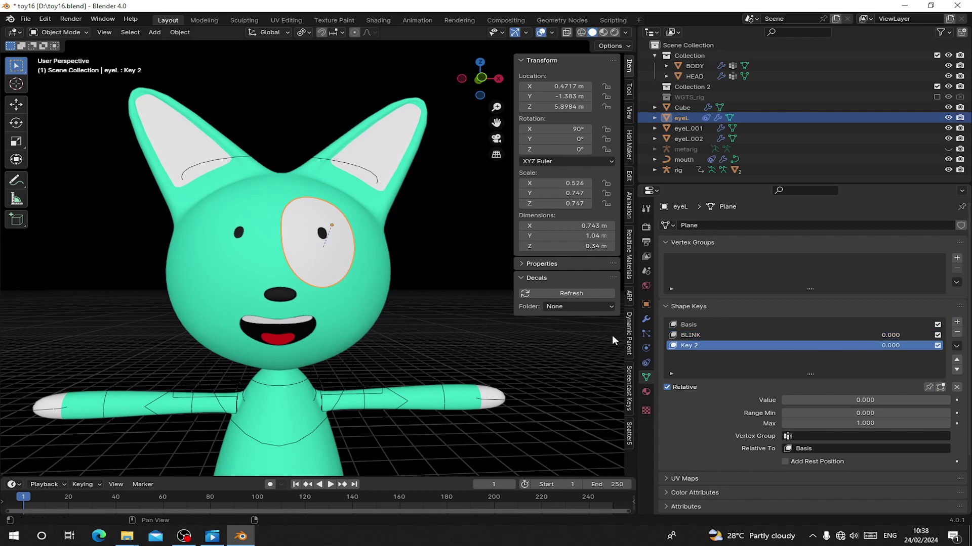
key("Tab")
key("s")
key("z")
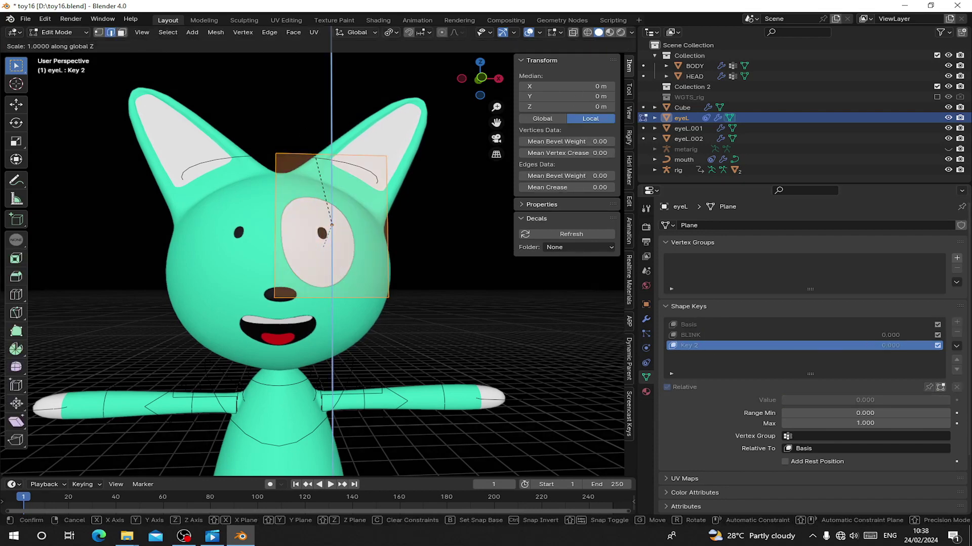
left_click(316, 201)
key("Tab")
left_click_drag(810, 400, 782, 400)
- Add a fourth shape key and scale the eye mesh along the X and Z axes in Edit Mode, then return to Object Mode
left_click(956, 322)
key("Tab")
key("s")
key("x")
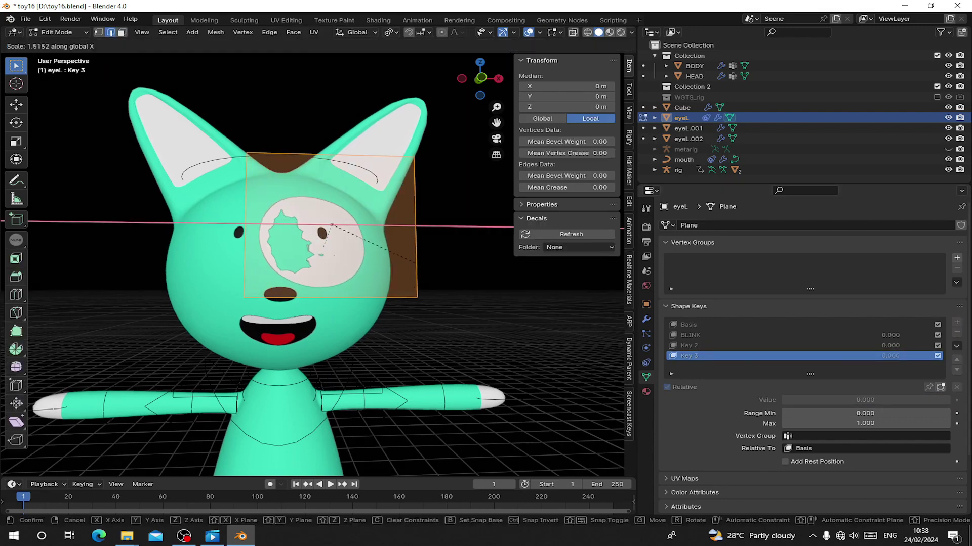
left_click(427, 271)
key("s")
key("z")
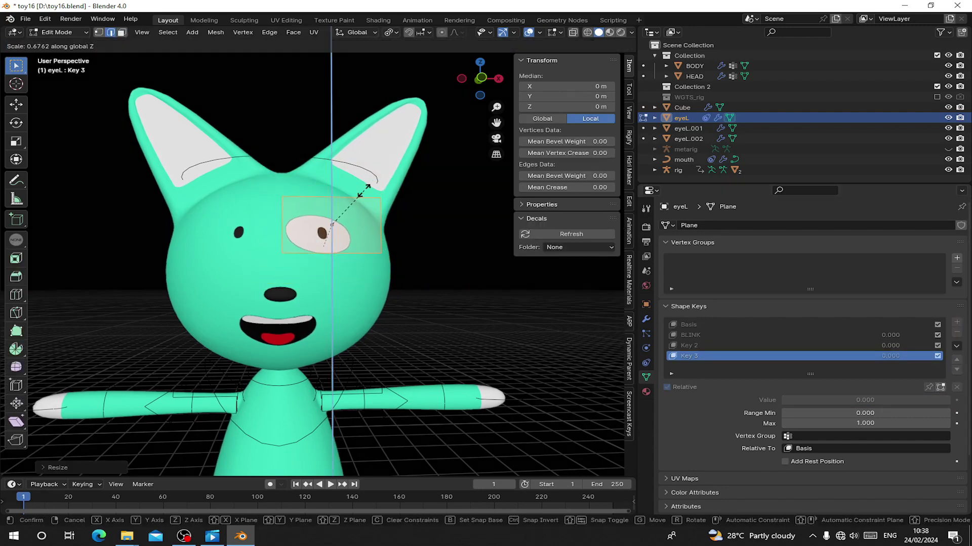
left_click(312, 283)
key("Tab")
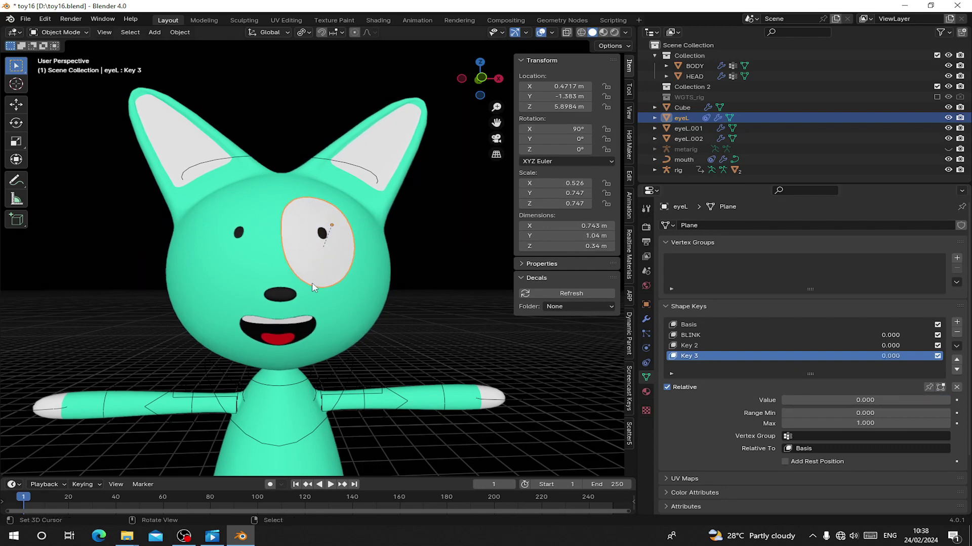
- Duplicate the eye white and move the copy about 1 m along negative X onto the other eye's place
key("shift+d")
right_click(338, 272)
key("g")
key("x")
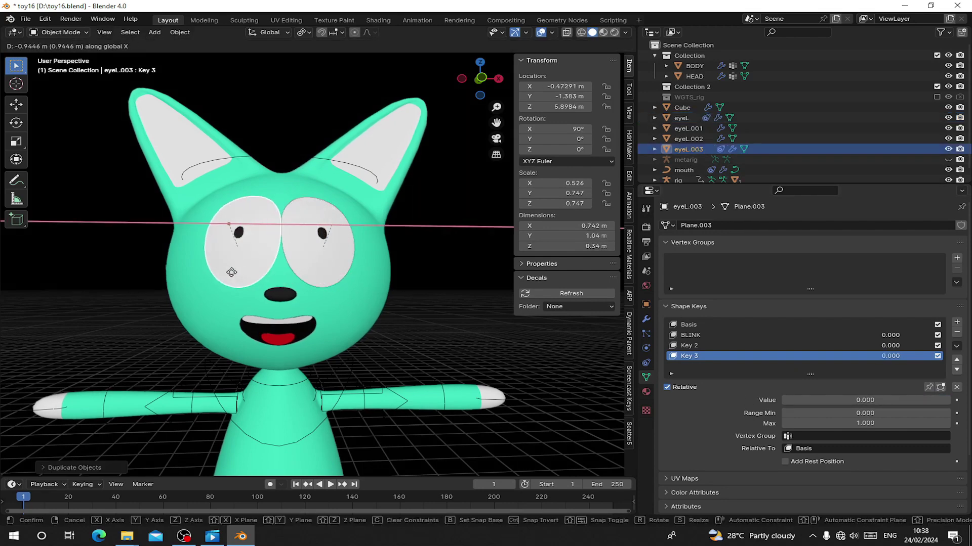
left_click(226, 271)
- Preview the Key 2 shape key on the duplicated eye white, then return its value to 0
left_click(705, 346)
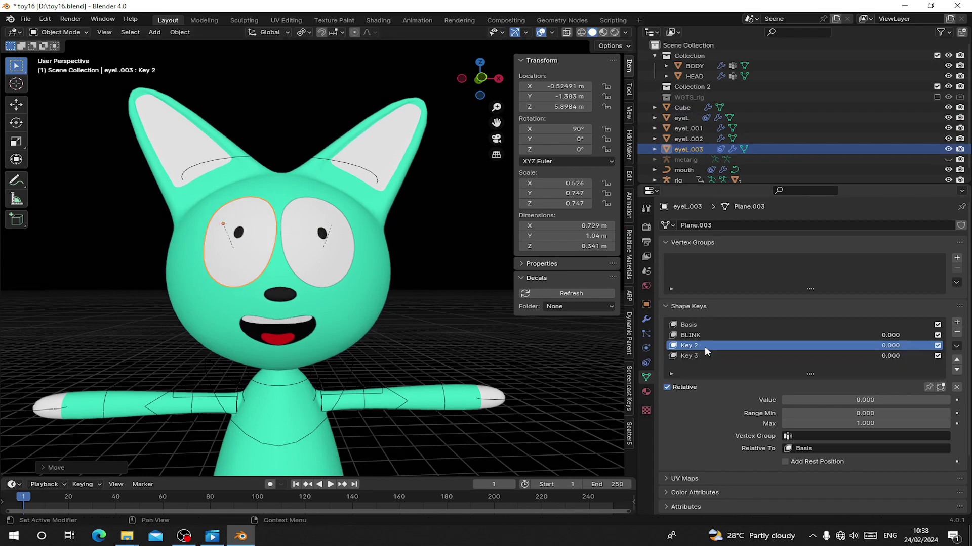
left_click_drag(813, 403, 920, 400)
left_click_drag(946, 400, 784, 400)
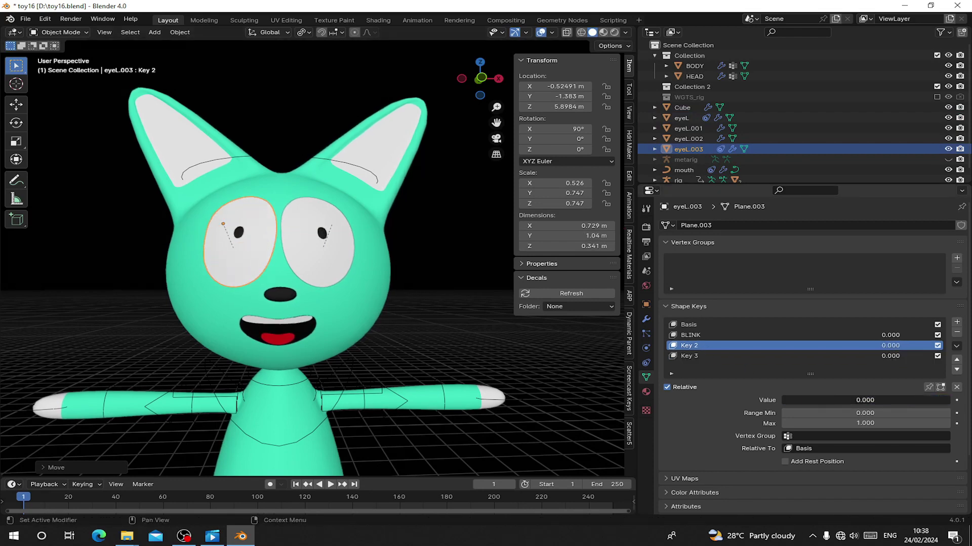
- Copy the original eye white's BLINK value as a new driver, paste it onto the duplicate's BLINK value, and test the blink
right_click(310, 257)
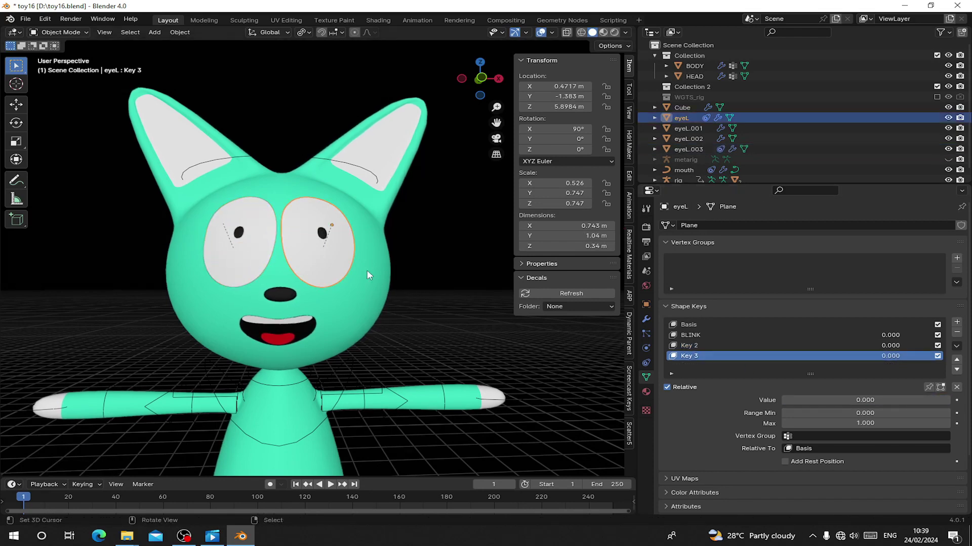
left_click(707, 333)
right_click(815, 399)
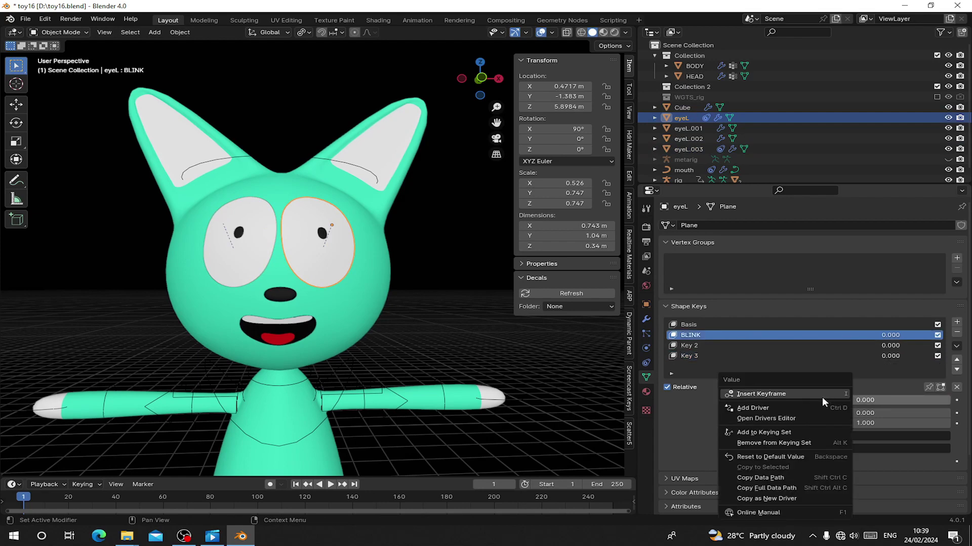
left_click(769, 499)
left_click(239, 244)
left_click(687, 335)
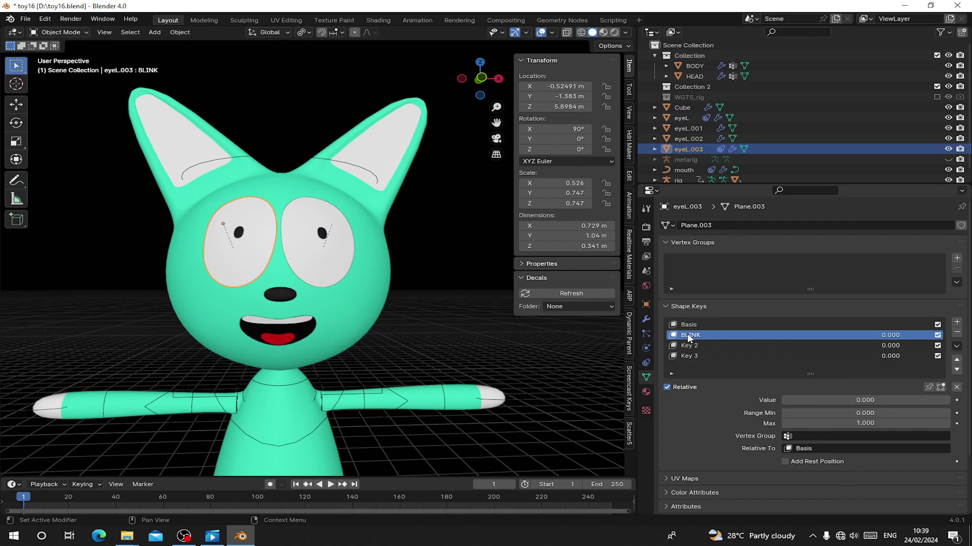
right_click(854, 400)
left_click(817, 305)
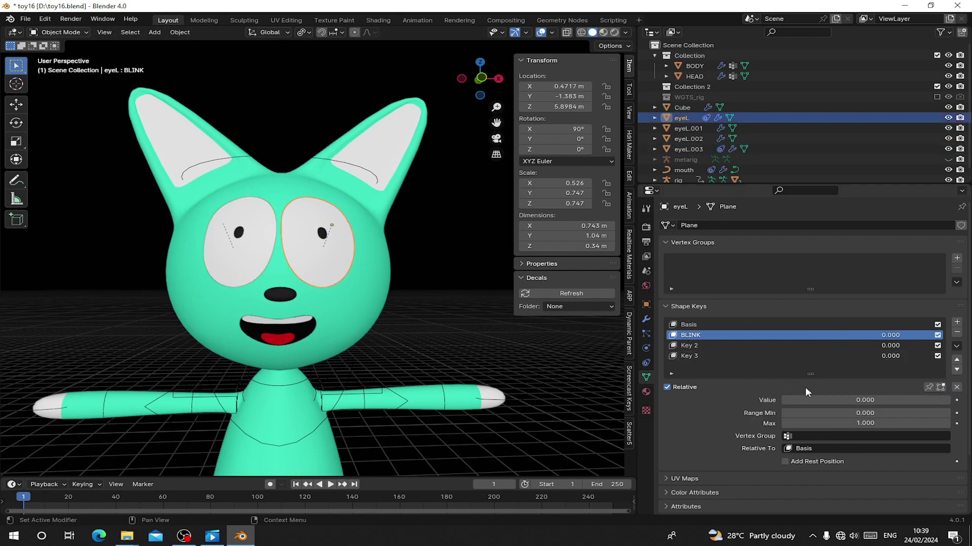
left_click_drag(908, 405, 734, 390)
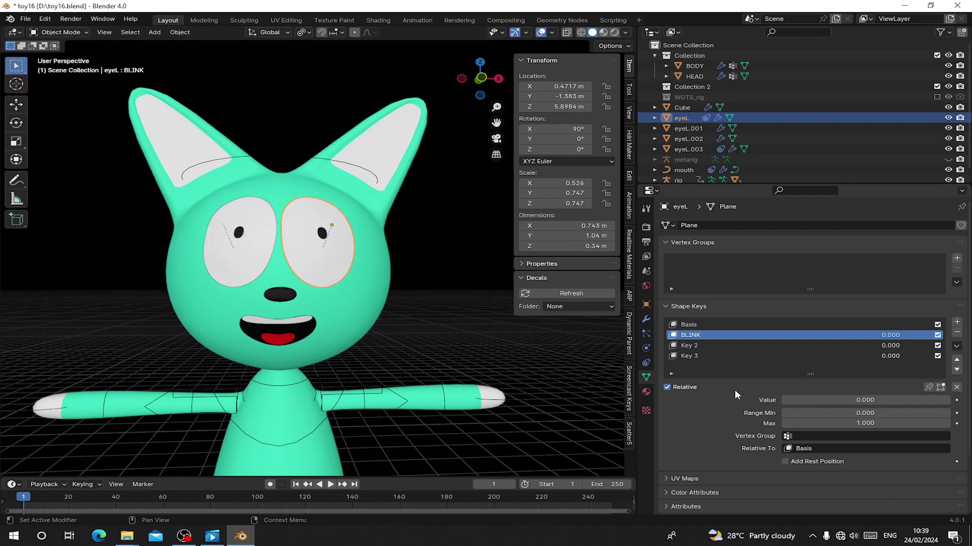
- Copy the original eye white's Key 2 value as a new driver and paste it onto the duplicate's Key 2 value
left_click(726, 345)
right_click(835, 397)
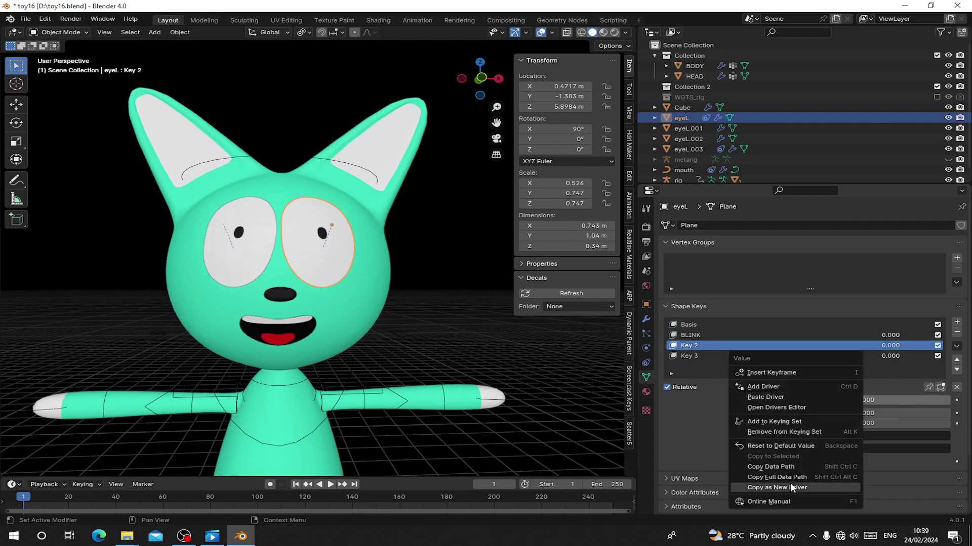
left_click(259, 264)
left_click(729, 346)
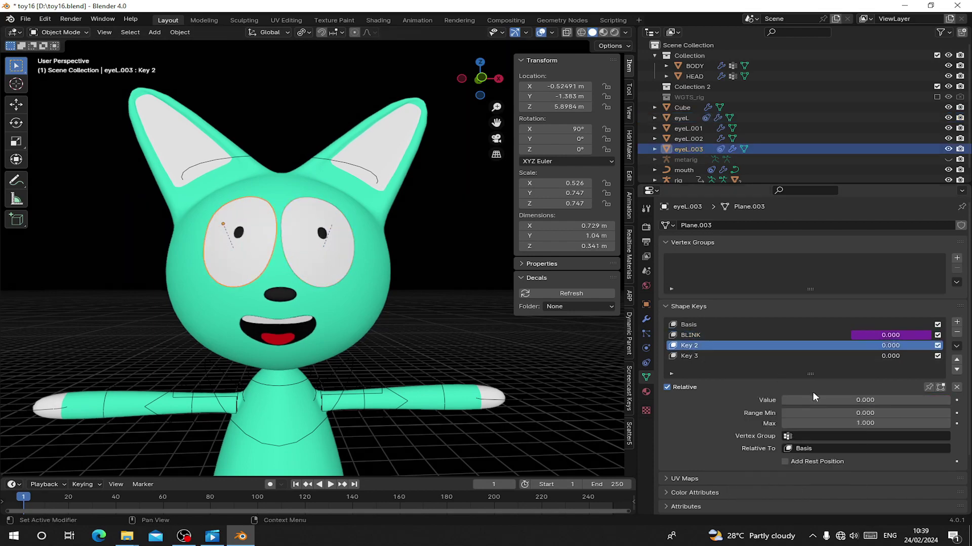
right_click(827, 399)
- Test the Key 3 and Key 2 values on the original eye white to check that both eyes deform together
left_click(297, 275)
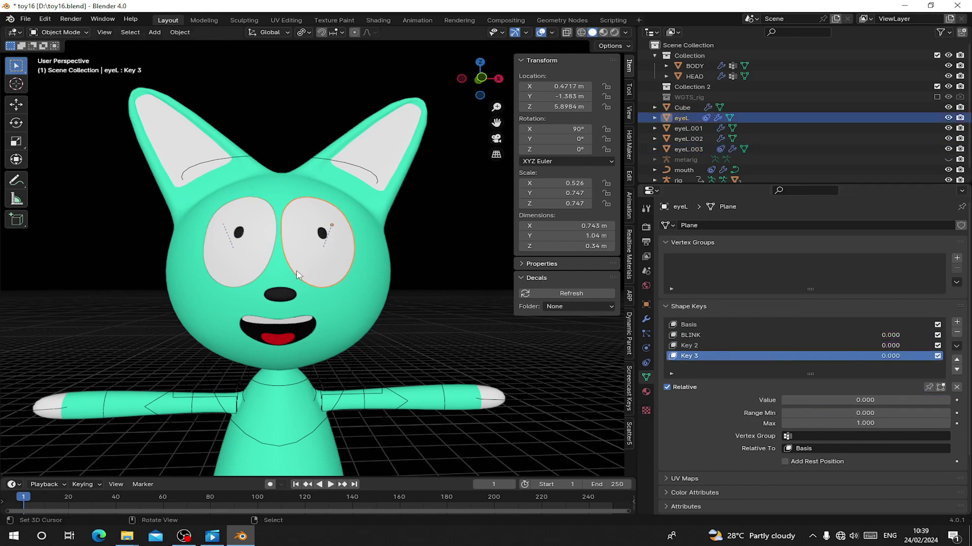
left_click_drag(860, 400, 947, 400)
right_click(946, 400)
left_click(717, 348)
left_click_drag(830, 399, 906, 399)
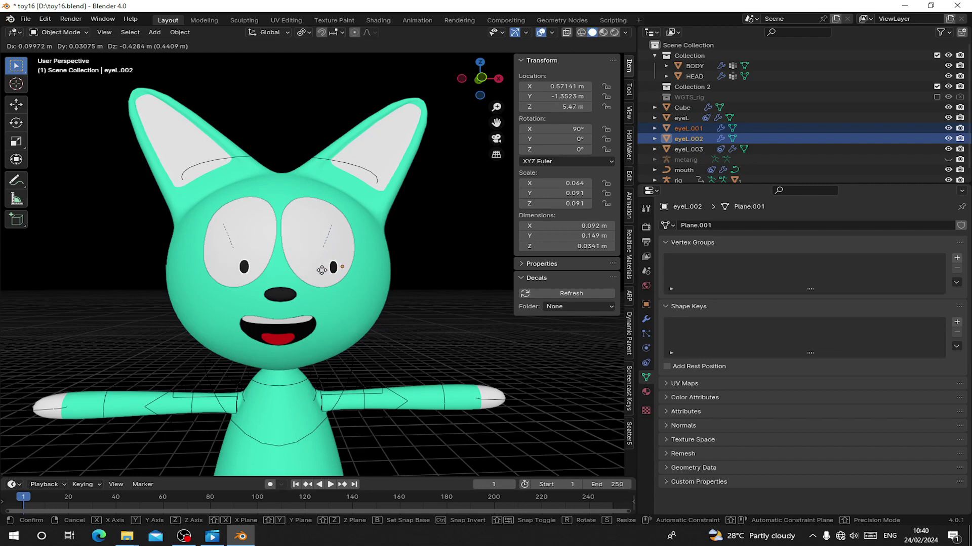
- Cancel the test move of the two pupils and save the file
right_click(310, 253)
key("ctrl+s")
- Test-rotate the rig's head bone in Pose Mode to check which face parts follow it, then cancel the rotation
right_click(312, 382)
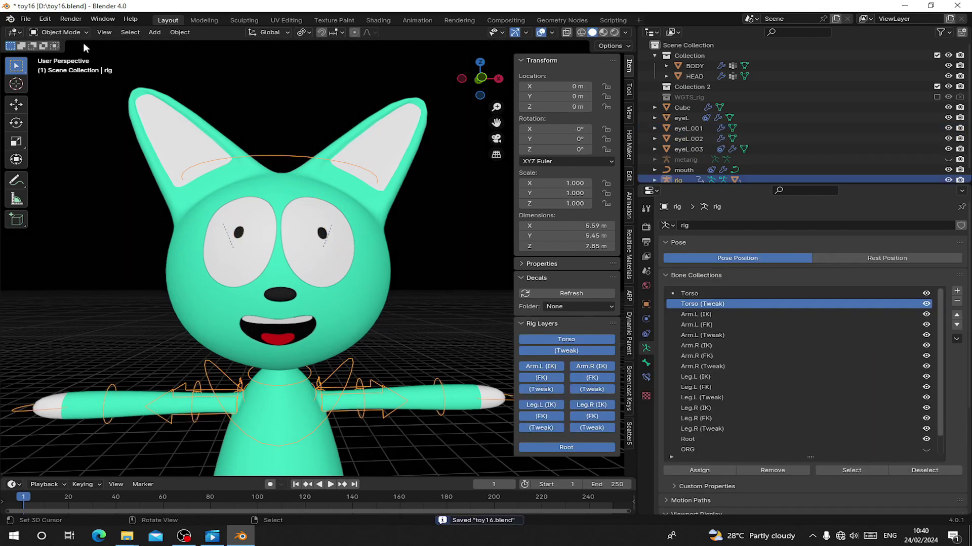
left_click(58, 32)
left_click(56, 71)
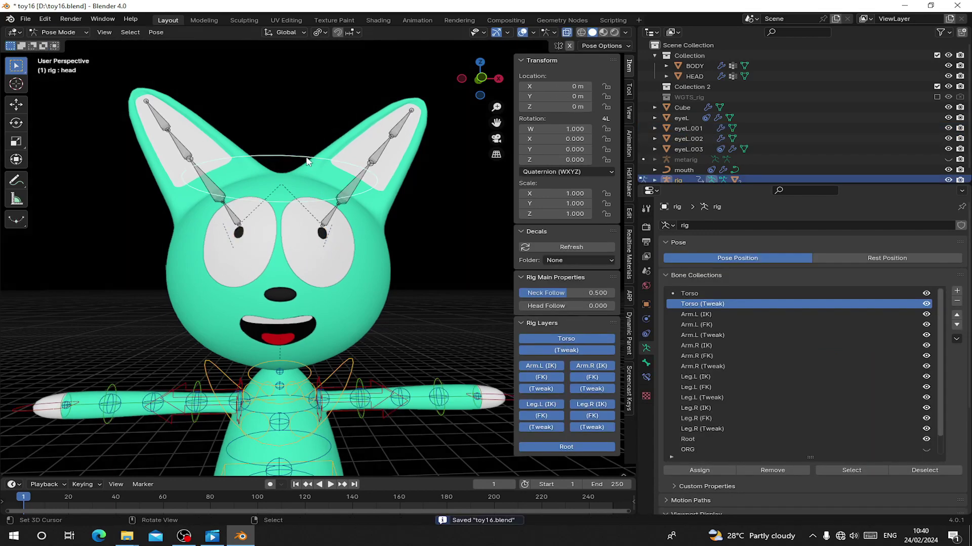
key("r")
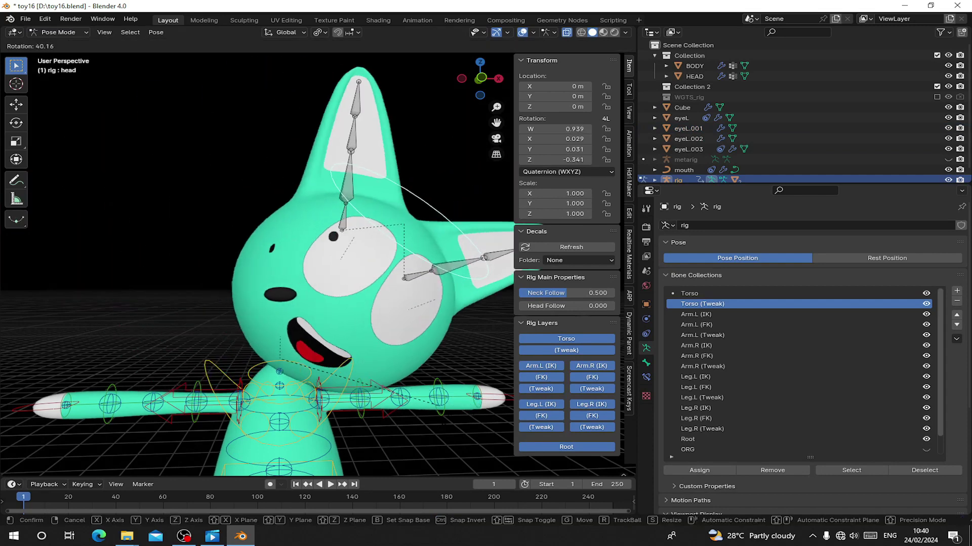
key("Escape")
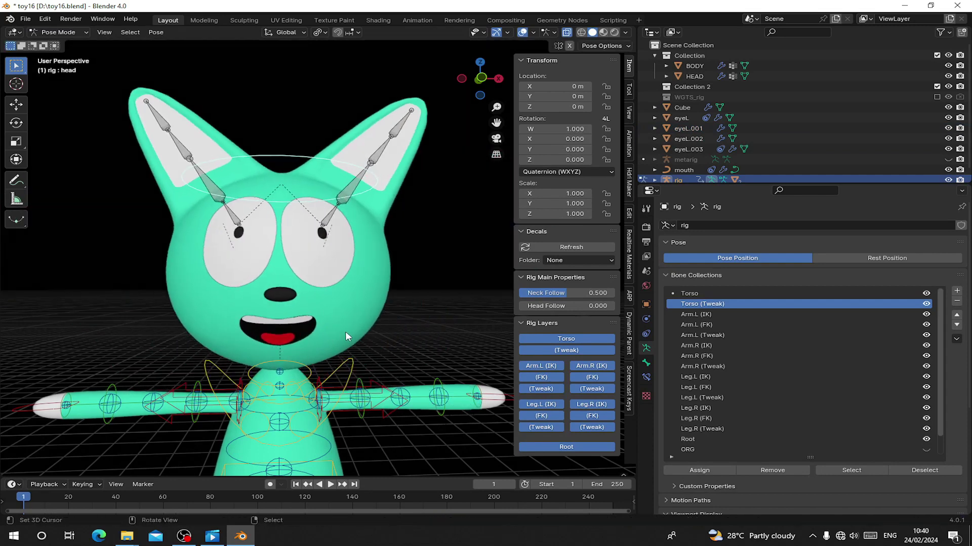
- Give both pupils the eye white's Child Of constraint targeting the rig's head bone, and rename them PUPELl and PUPELr
left_click(78, 34)
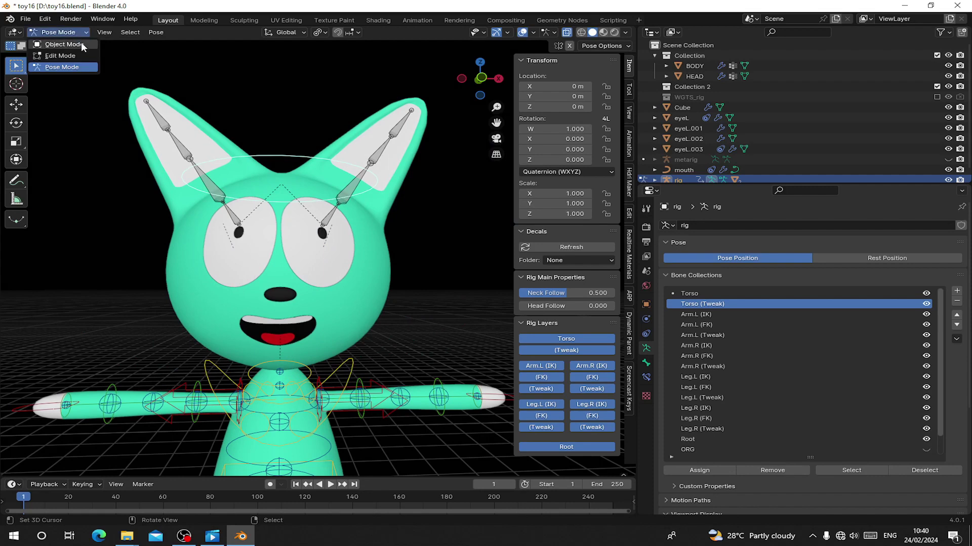
left_click(81, 43)
left_click(236, 238)
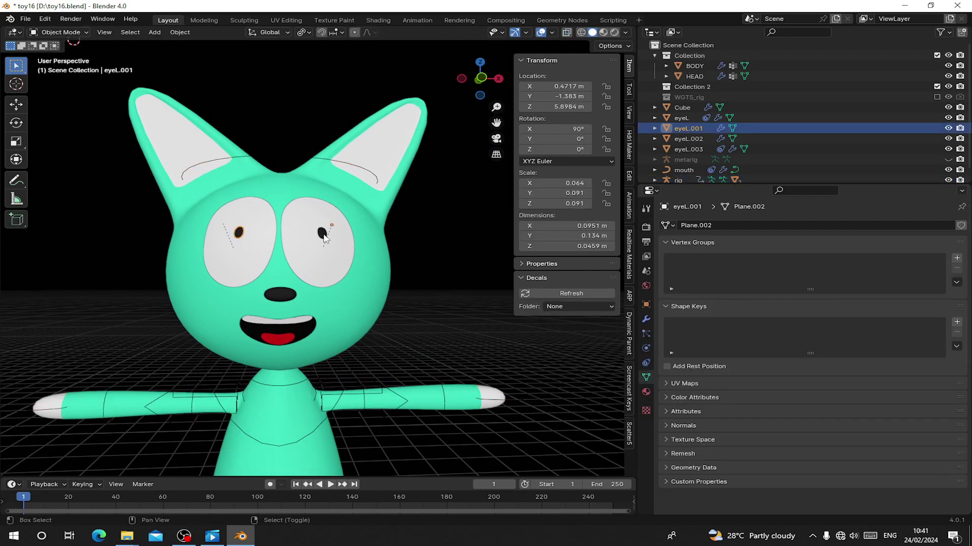
left_click(323, 235, "shift")
left_click(336, 282, "shift")
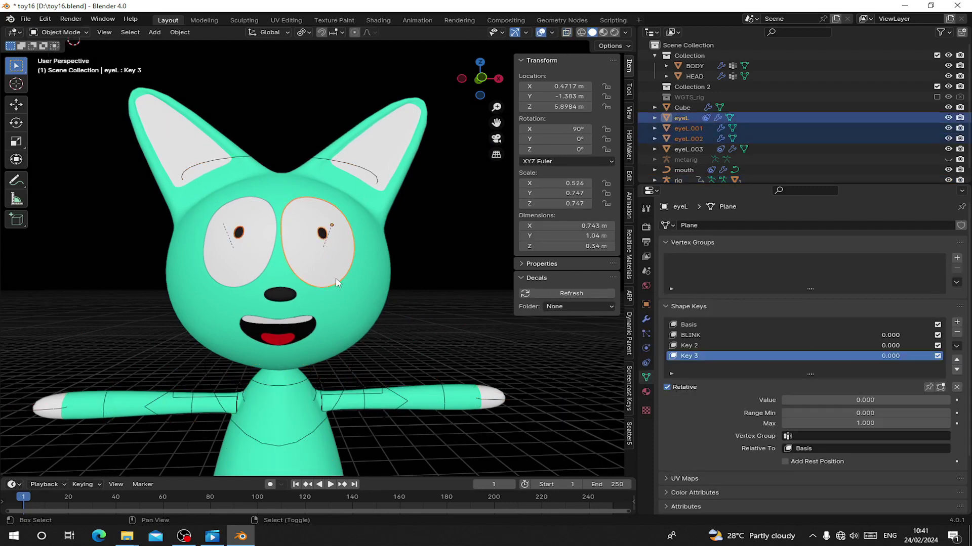
left_click(646, 363)
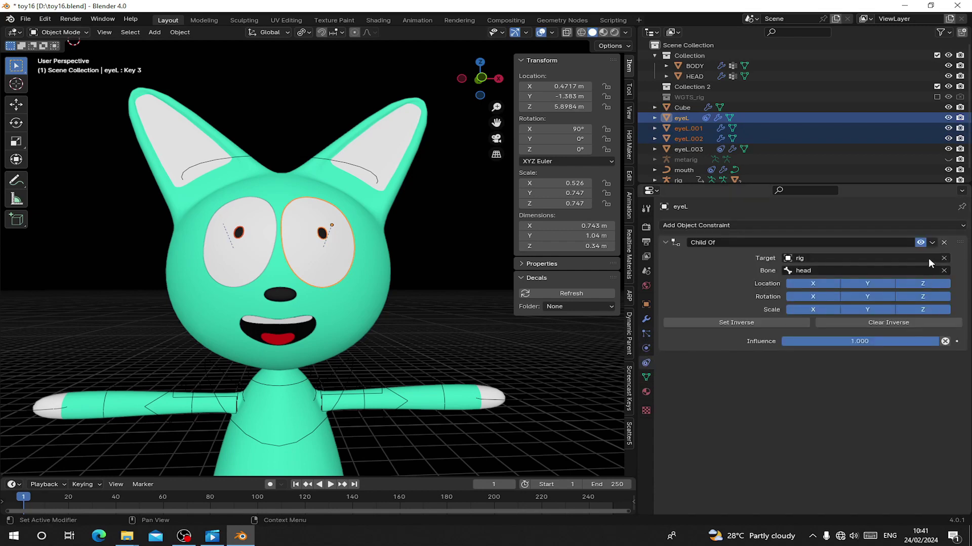
left_click(689, 128)
double_click(690, 128)
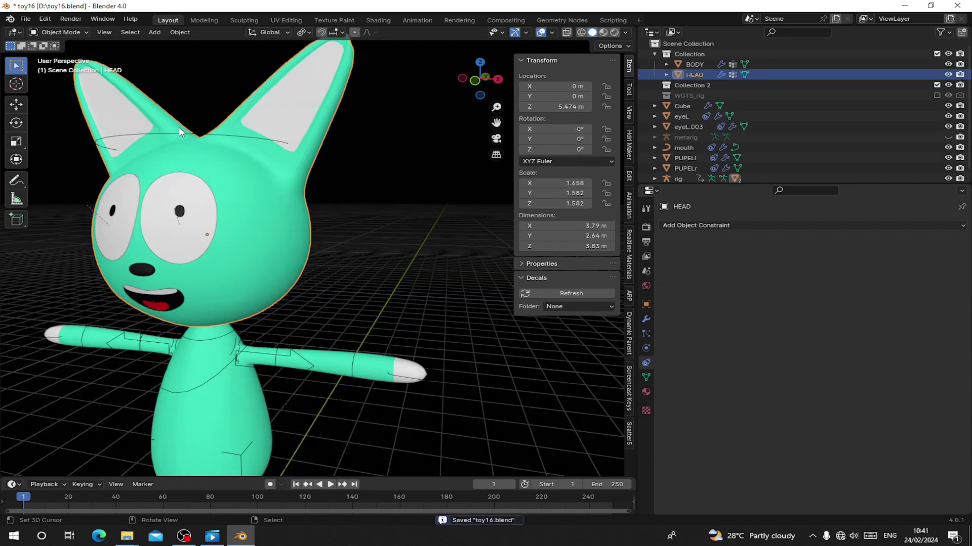
- Test-rotate the head bone in Pose Mode to check that the constrained pupils follow the head, then cancel
left_click(178, 129)
left_click(69, 32)
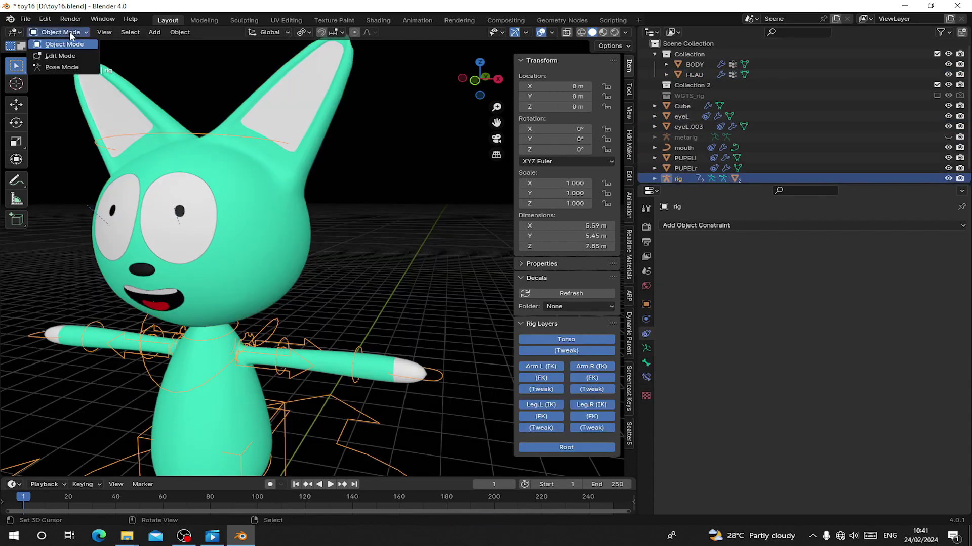
left_click(72, 67)
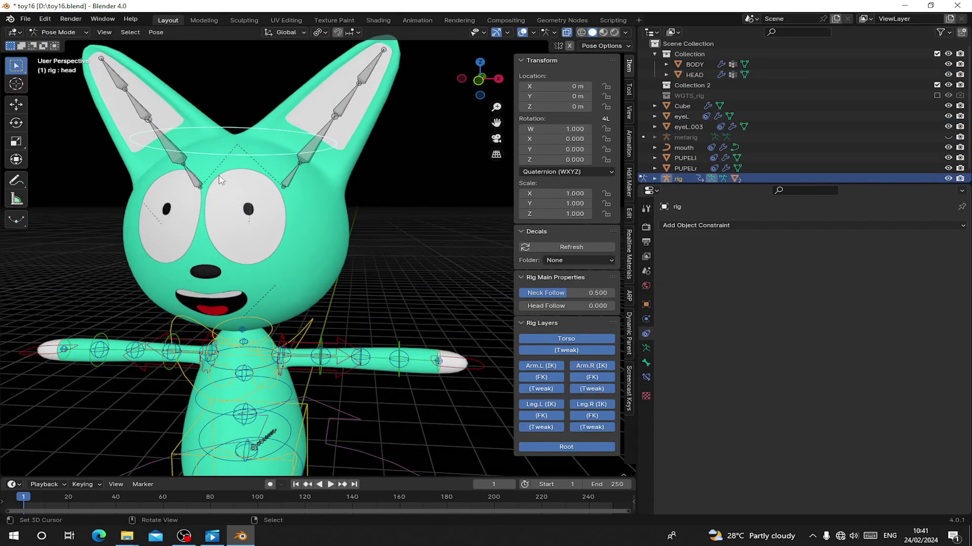
left_click(251, 128)
key("r")
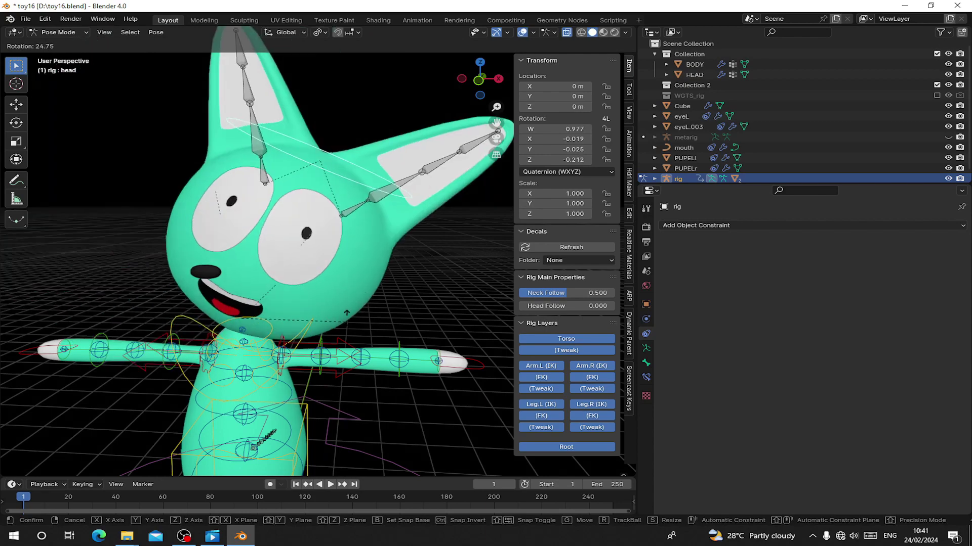
right_click(321, 324)
- Test-move the rig's torso control to check whether every face part follows the body, then cancel the move
scroll(321, 327, "down", 5)
mouse_move(322, 334)
middle_mouse_down()
mouse_move(276, 343)
mouse_move(332, 326)
middle_mouse_up()
right_click(262, 334)
key("g")
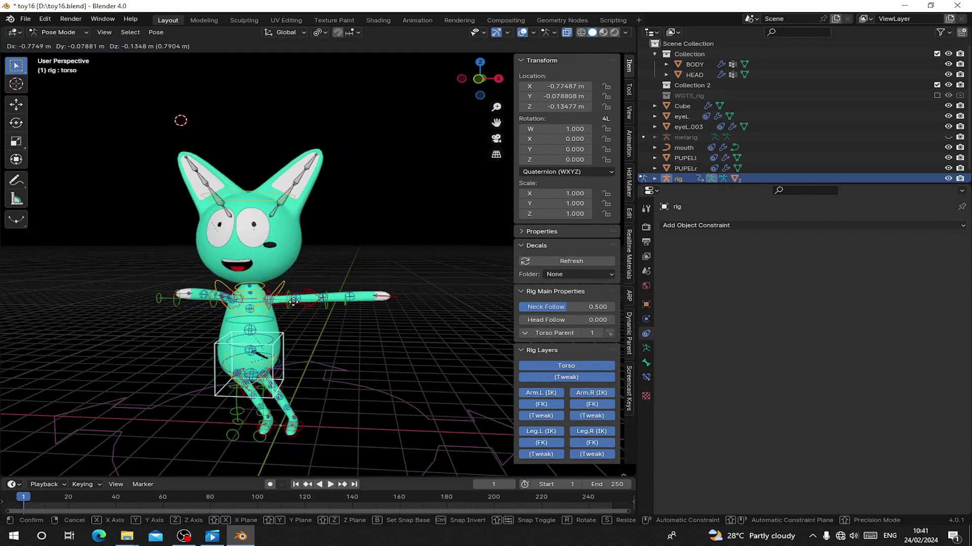
scroll(302, 334, "up", 5)
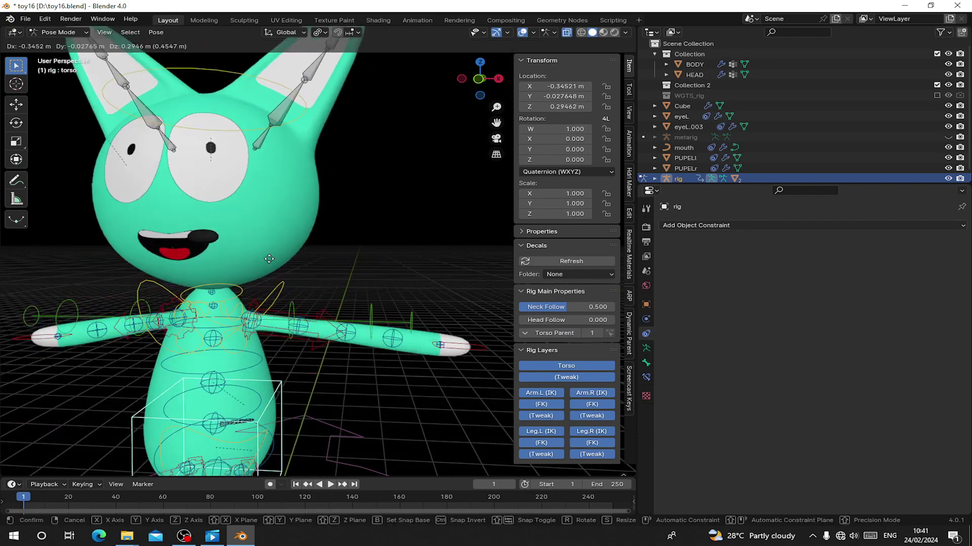
right_click(238, 278)
- Parent the nose object to the rig's head bone in Pose Mode using the Bone parent type
left_click(59, 32)
left_click(64, 43)
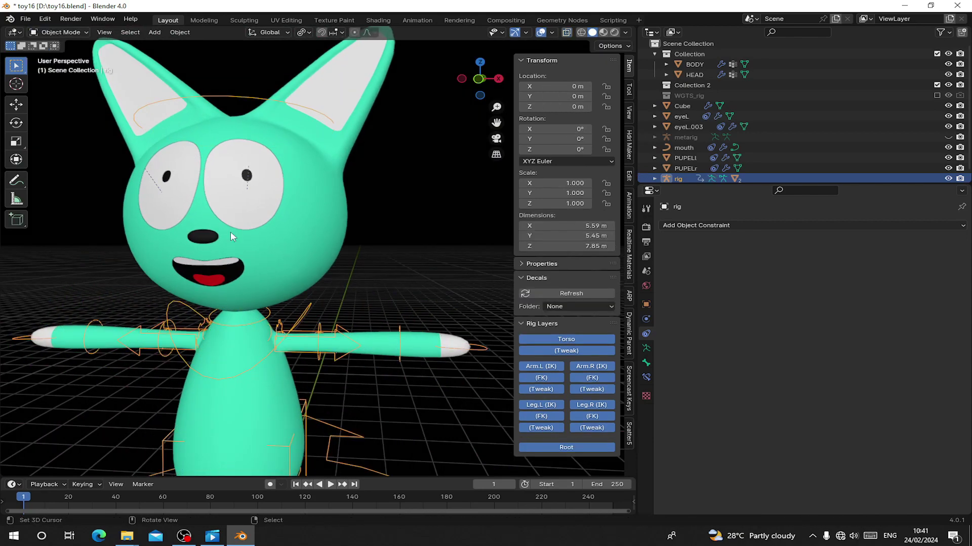
right_click(204, 236)
middle_click_drag(213, 218, 267, 234)
left_click(255, 161)
left_click(73, 32)
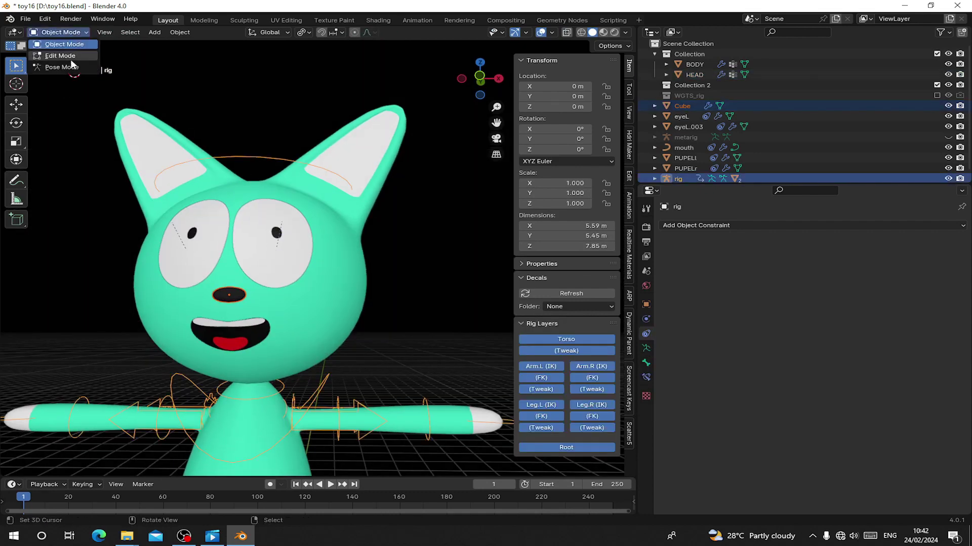
left_click(72, 67)
key("ctrl+p")
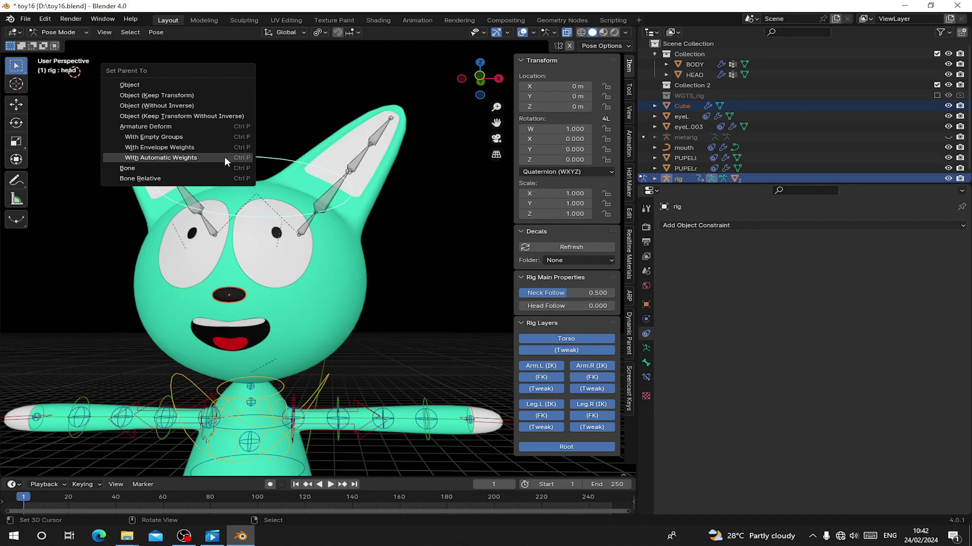
left_click(187, 169)
- Test-rotate the head bone to check that the newly parented nose follows the head, cancelling each rotation
key("r")
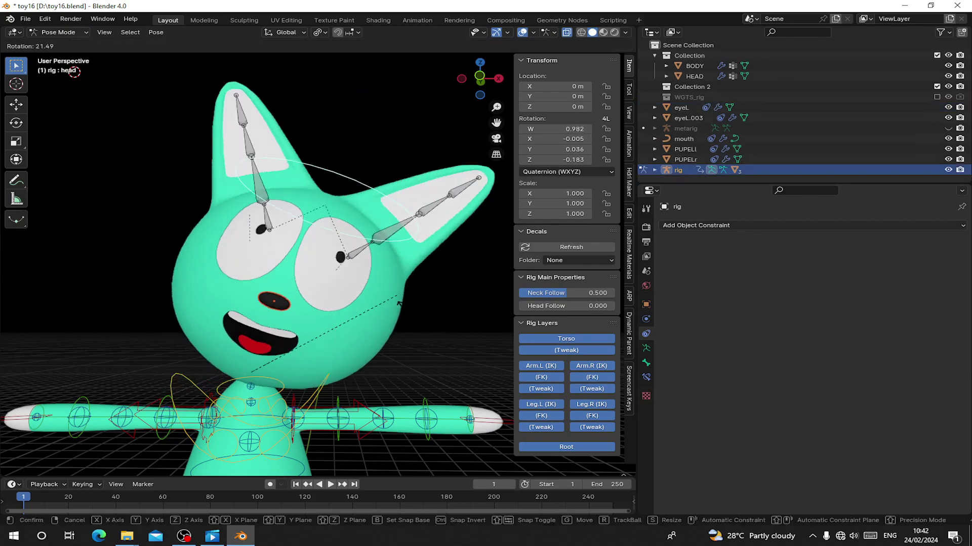
right_click(355, 301)
key("r")
right_click(349, 305)
scroll(316, 334, "down", 4)
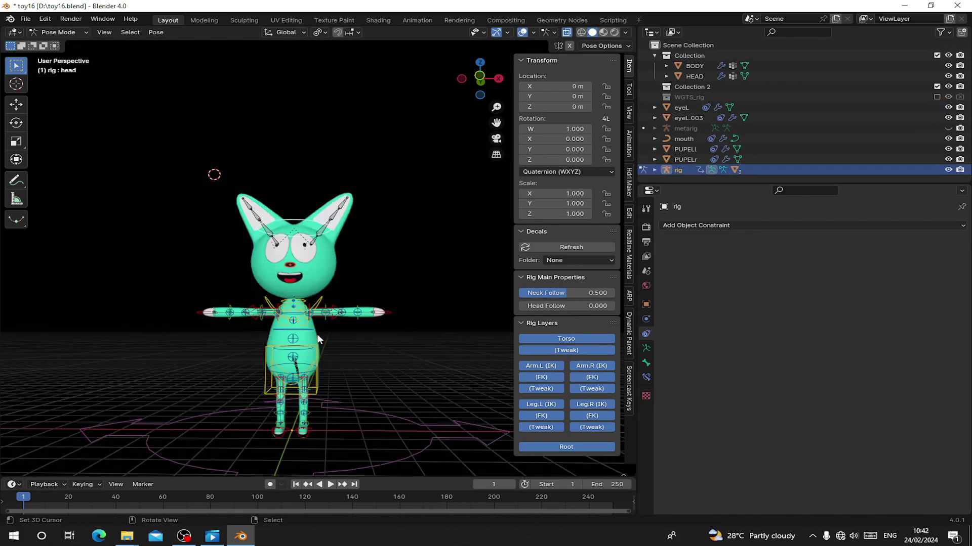
scroll(317, 334, "up", 3)
- Return the rig to Object Mode and save the file
left_click(59, 32)
left_click(60, 43)
key("ctrl+s")
- Select the mouth curve in front view and add a Basis and a first shape key to it
scroll(283, 304, "up", 4)
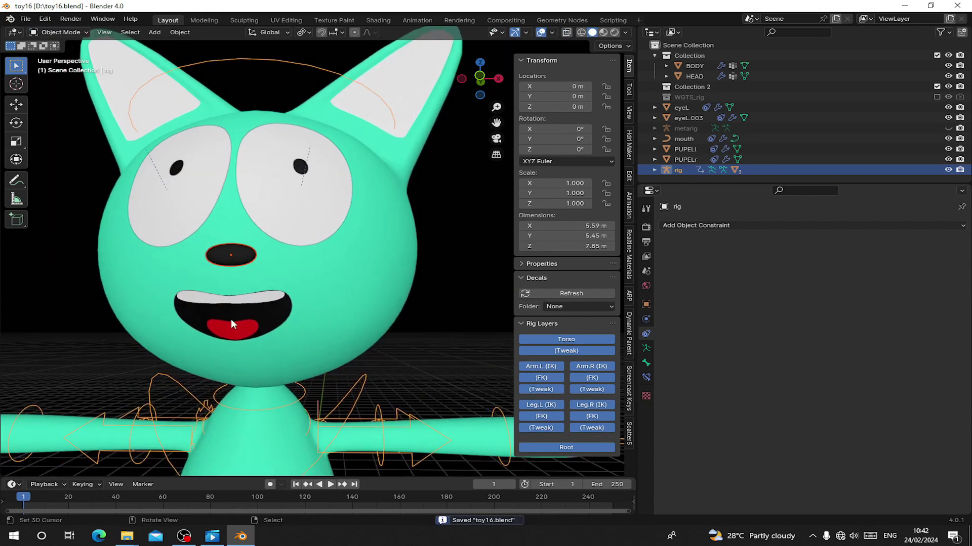
left_click(230, 321)
key("KP_1")
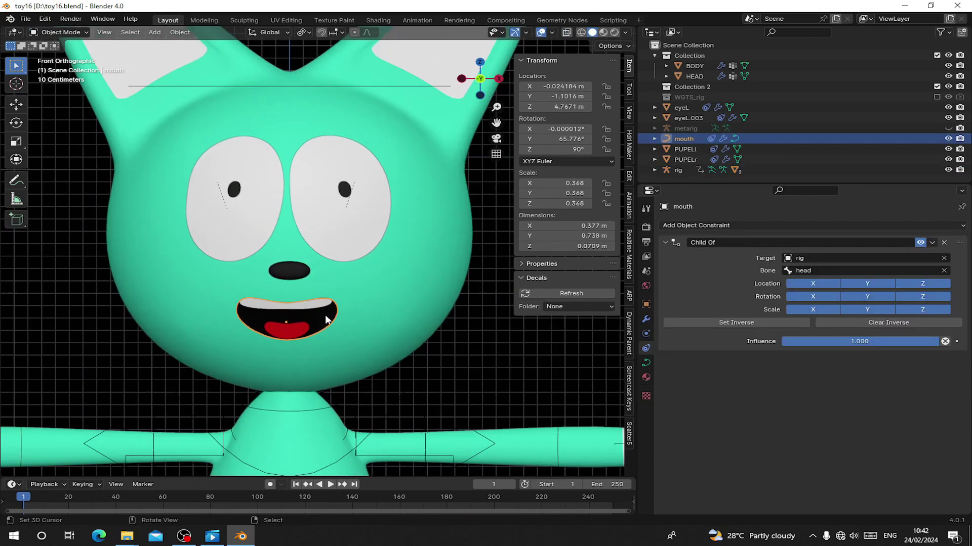
scroll(325, 315, "up", 1)
left_click(646, 362)
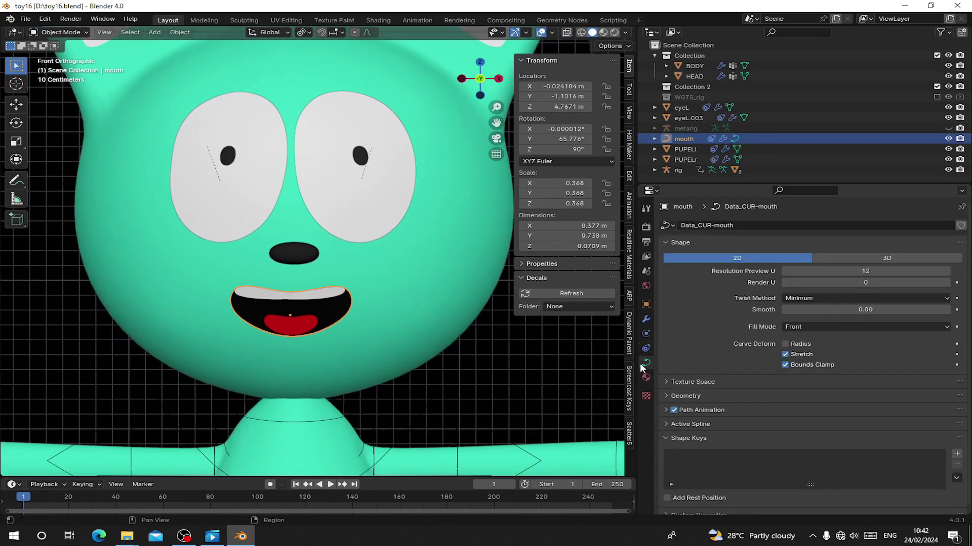
scroll(310, 319, "up", 1)
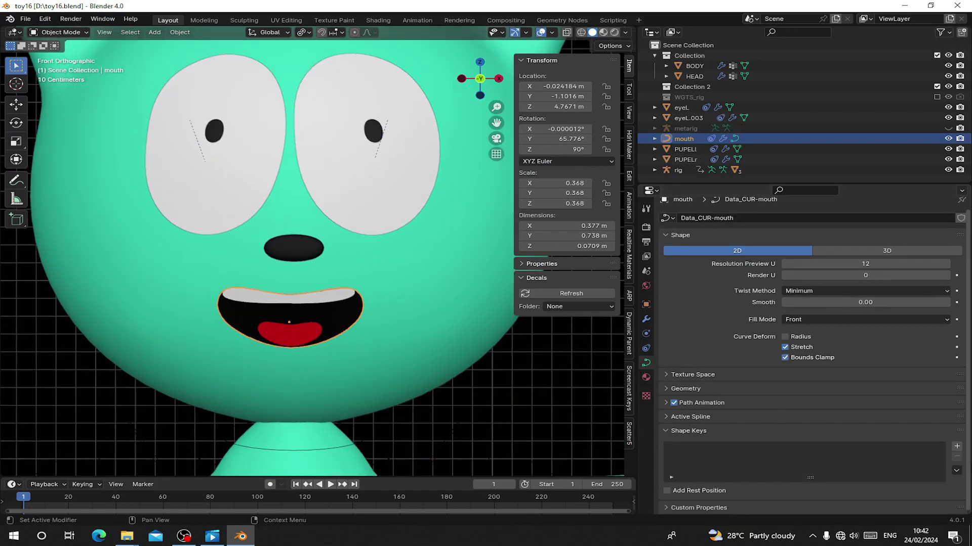
left_click(956, 447)
left_click(956, 413)
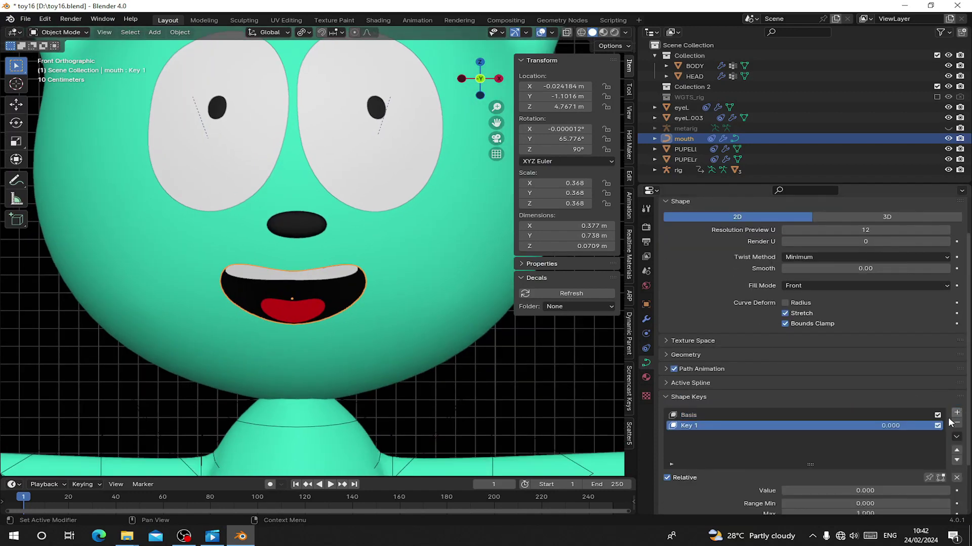
- In Edit Mode, raise the mouth outline's lower center point about 0.22 m along Z and raise its upper center point too
key("Tab")
scroll(317, 310, "up", 3)
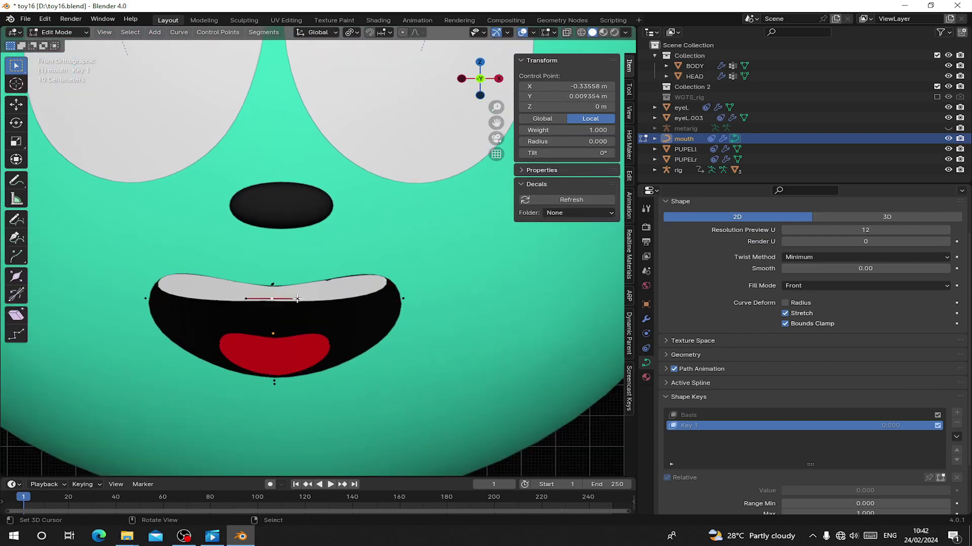
left_click(277, 380)
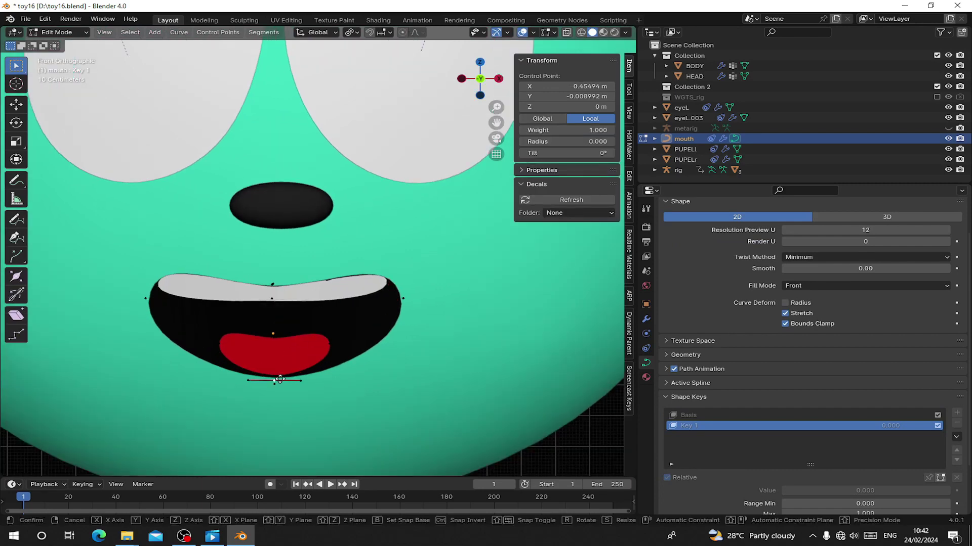
key("g")
key("z")
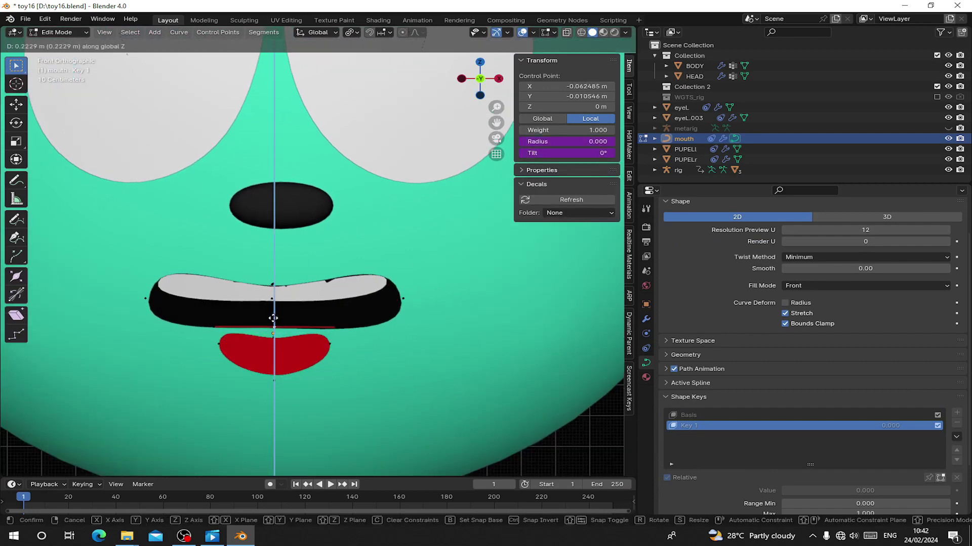
left_click(273, 320)
right_click(278, 281)
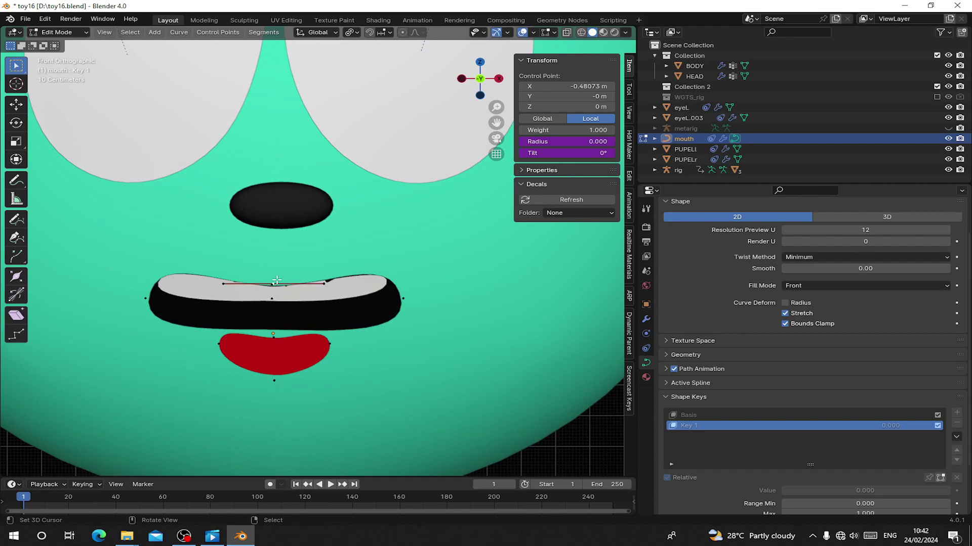
key("g")
key("z")
left_click(278, 271)
- Select the linked teeth shape, change the transform pivot point, and scale the teeth down to a tiny strip inside the mouth
right_click(279, 301)
key("l")
key("s")
right_click(283, 298)
left_click(350, 33)
left_click(373, 57)
key("s")
left_click(295, 284)
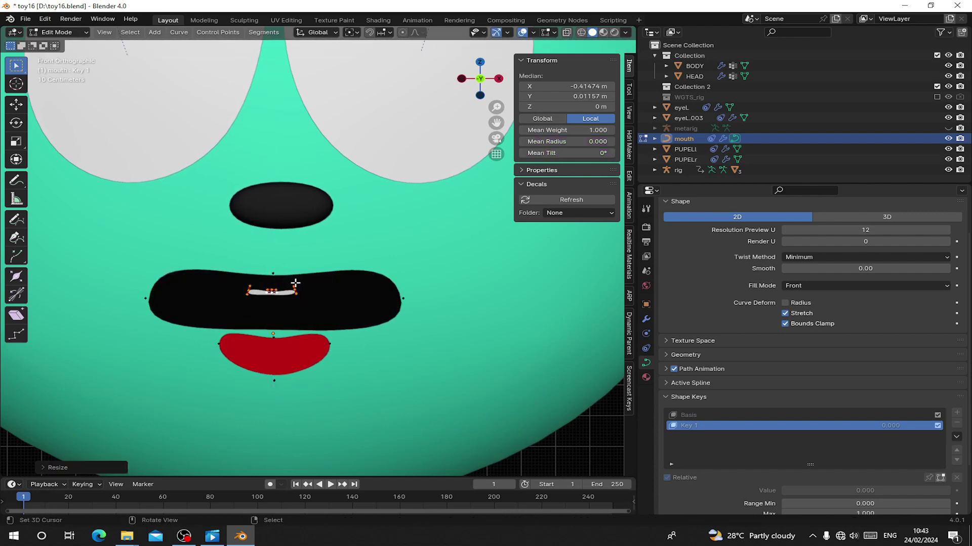
- Select the linked tongue shape, move it up into the mouth, and shrink it until it is hidden
right_click(282, 347)
key("l")
key("g")
key("s")
- Move both corner points of the mouth outline inward and resize their handles to form a narrow mouth
right_click(146, 299)
key("g")
right_click(404, 300)
key("s")
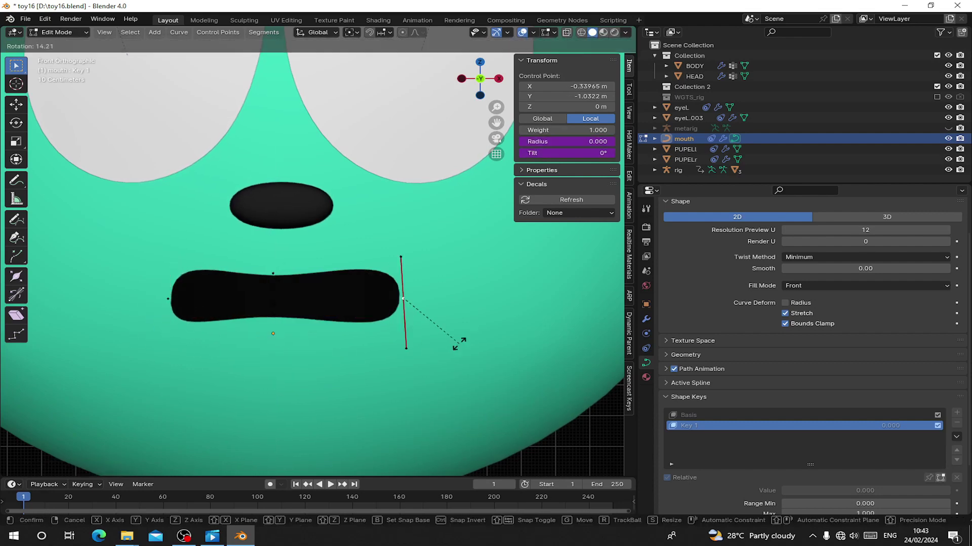
scroll(385, 313, "down", 3)
right_click(238, 282)
right_click(355, 284)
key("g")
left_click(331, 290)
right_click(243, 282)
key("s")
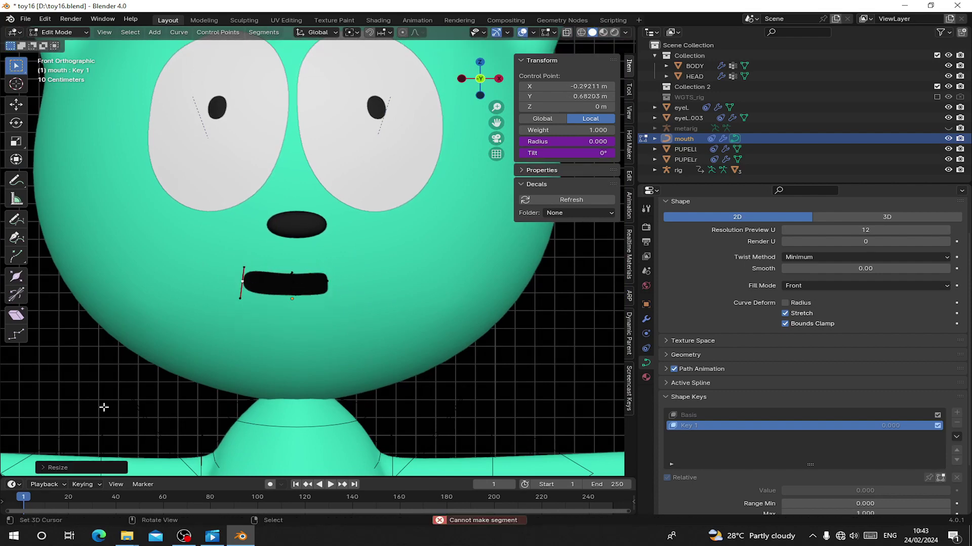
key("g")
left_click(288, 332)
- Flatten the linked mouth outline along Z, rescale it along X to form a closed mouth, and leave Edit Mode
right_click(326, 284)
key("l")
key("s")
key("z")
left_click(309, 264)
key("s")
key("x")
left_click(328, 297)
key("Tab")
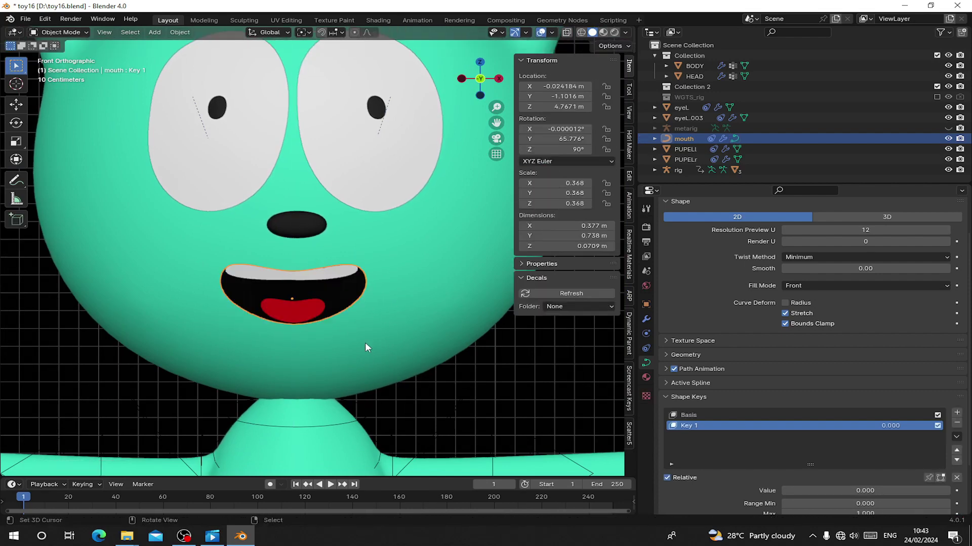
- Preview the mouth's new shape key over its value range, return it to 0, and rename the key CLOSE
left_click_drag(821, 490, 958, 491)
left_click_drag(865, 491, 786, 491)
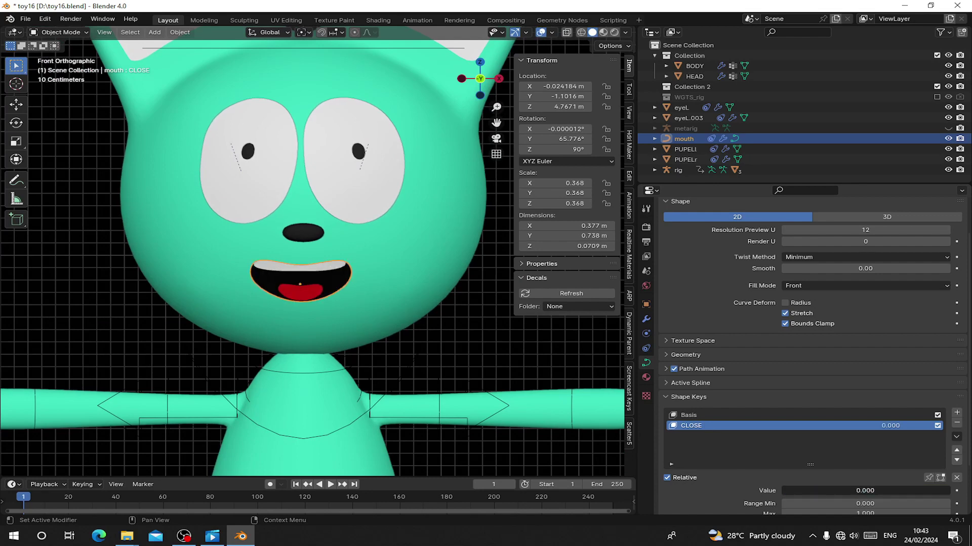
- Add a mouth shape key named O and scale the teeth and tongue shapes to 0 in Edit Mode
left_click(957, 413)
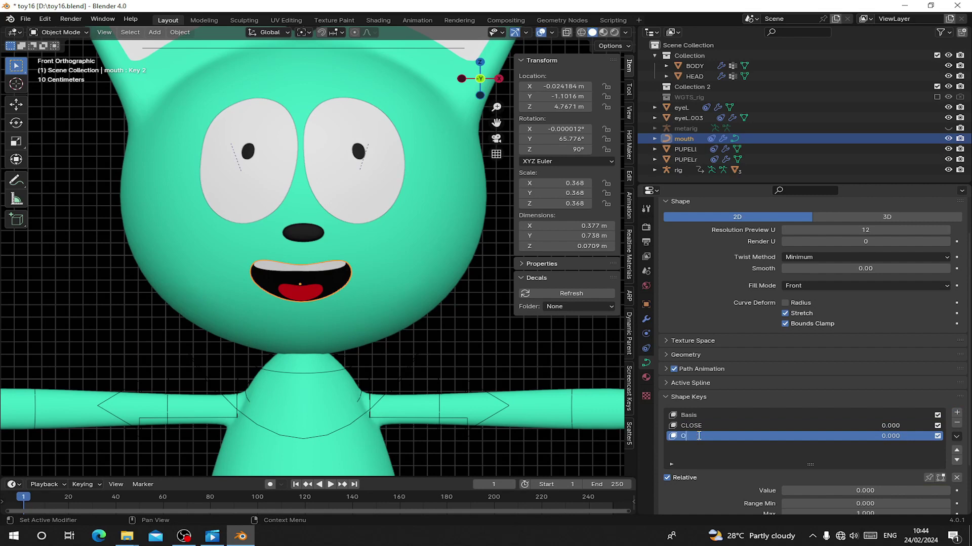
key("Tab")
scroll(266, 282, "up", 4)
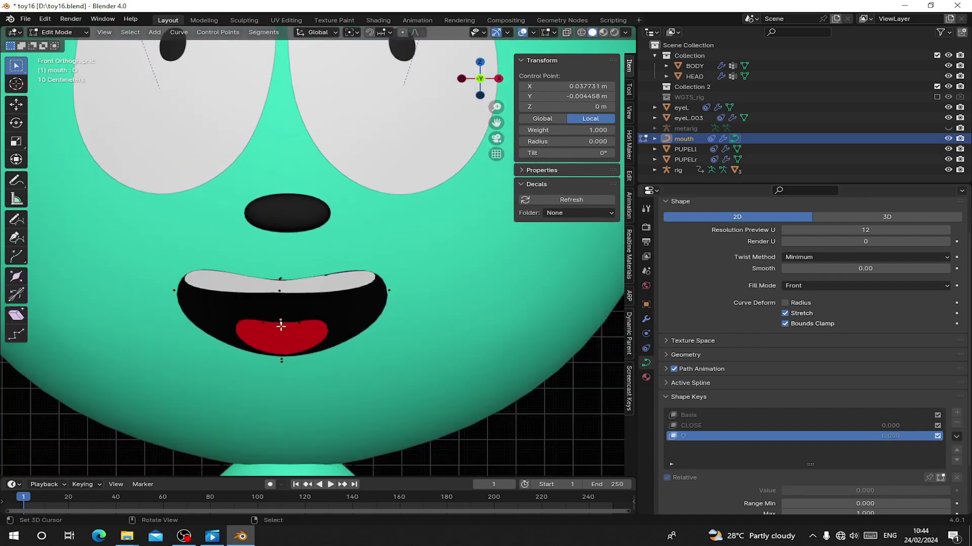
key("s")
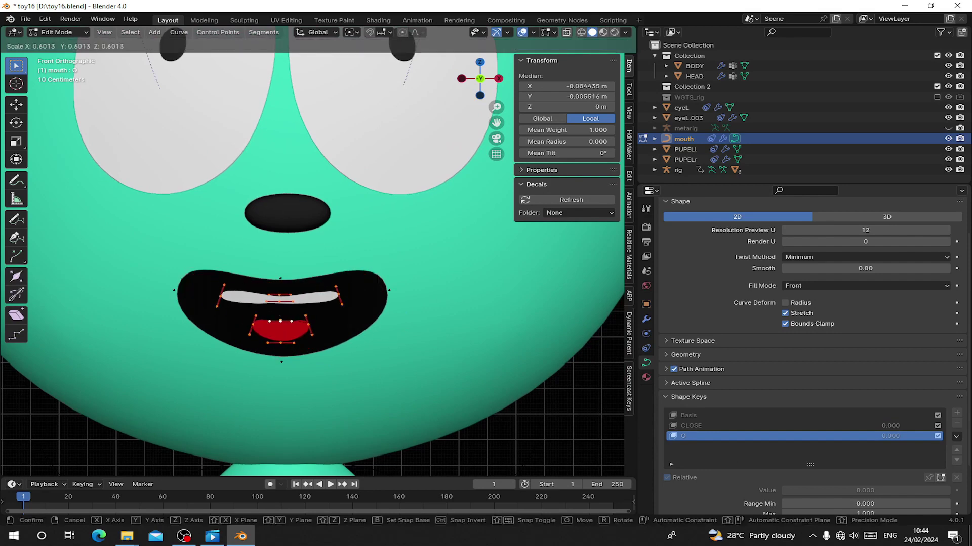
key("0")
key("Return")
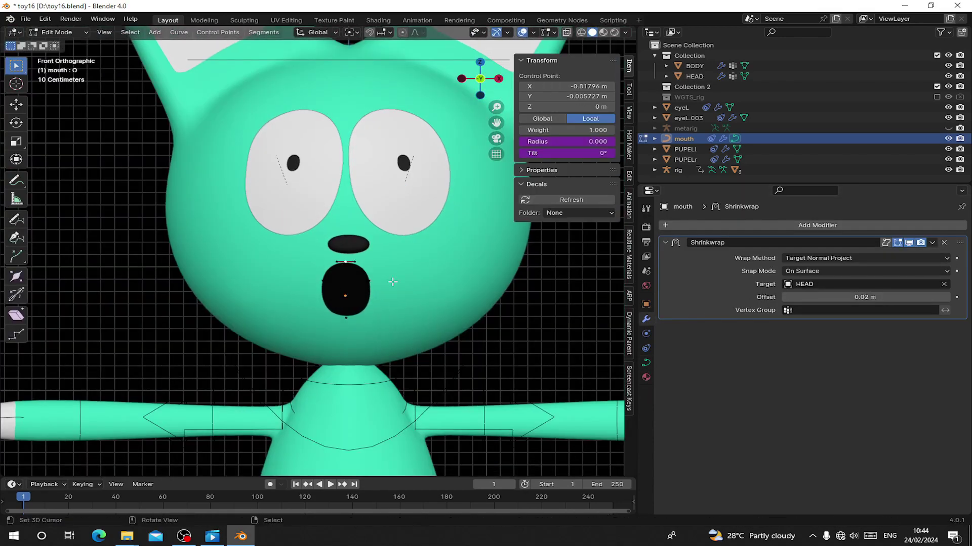
- Leave Edit Mode, preview the O shape key over its value range, and return it to 0
key("Tab")
left_click(646, 363)
scroll(821, 459, "down", 10)
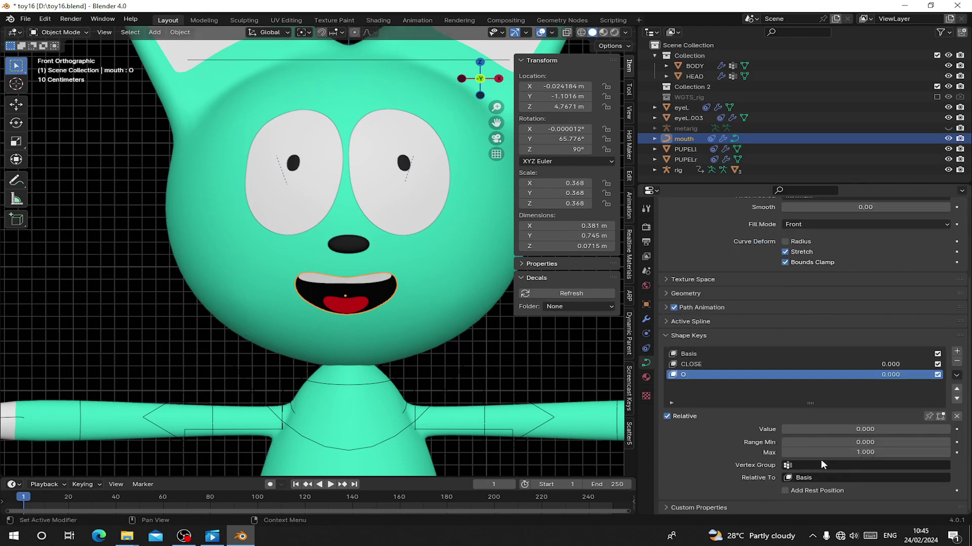
left_click_drag(851, 430, 784, 430)
scroll(383, 255, "up", 1)
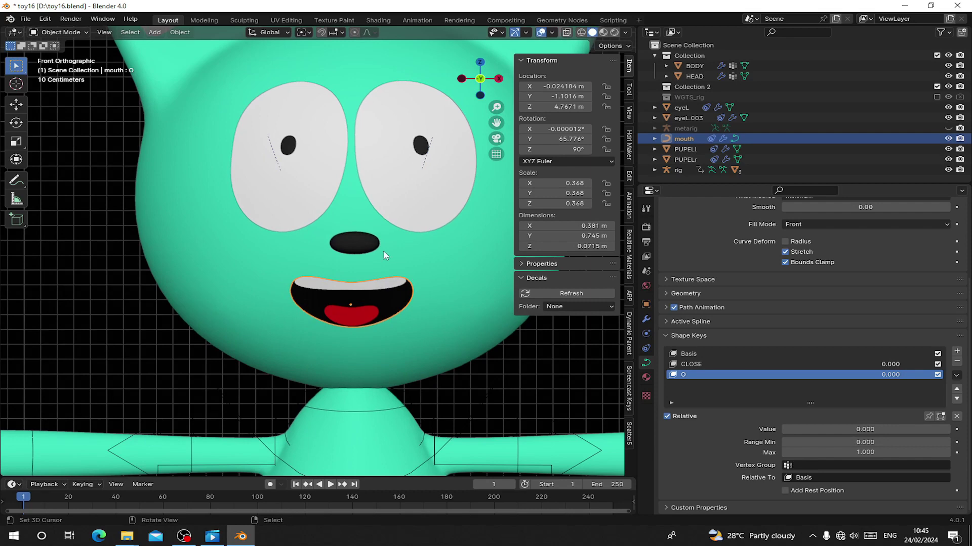
- Add a shape key named ZERO INSIDE that hides the mouth's teeth and tongue, and preview it before returning it to 0
left_click(956, 353)
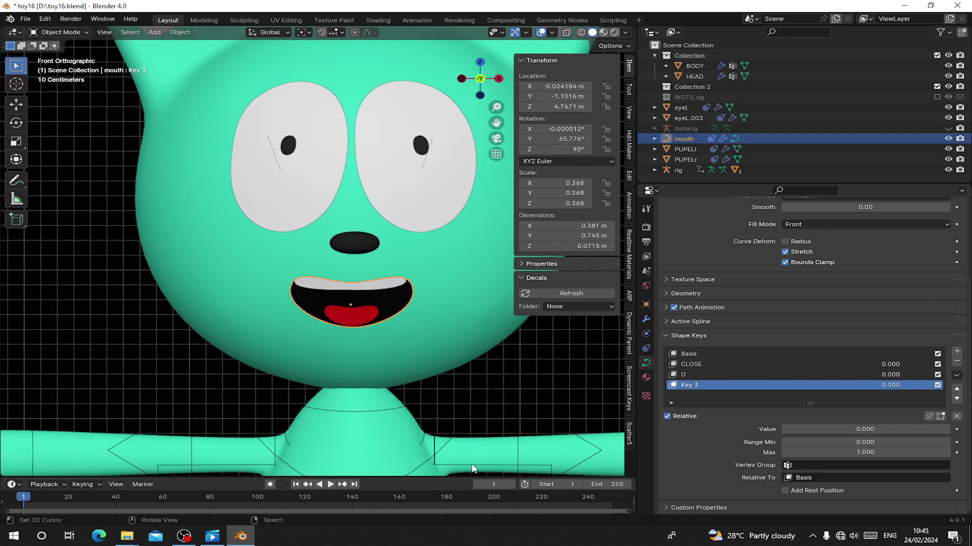
double_click(692, 387)
type("ZERO INSIDE")
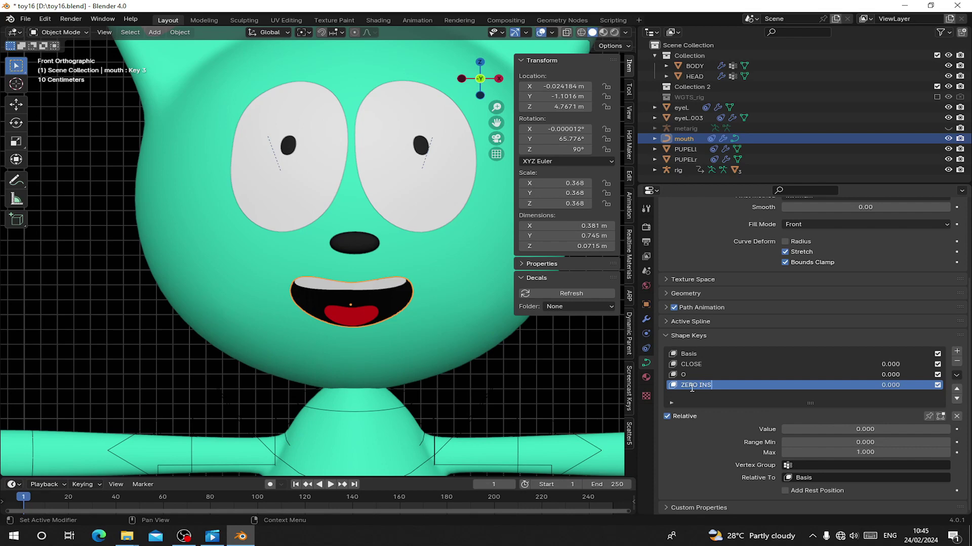
key("Tab")
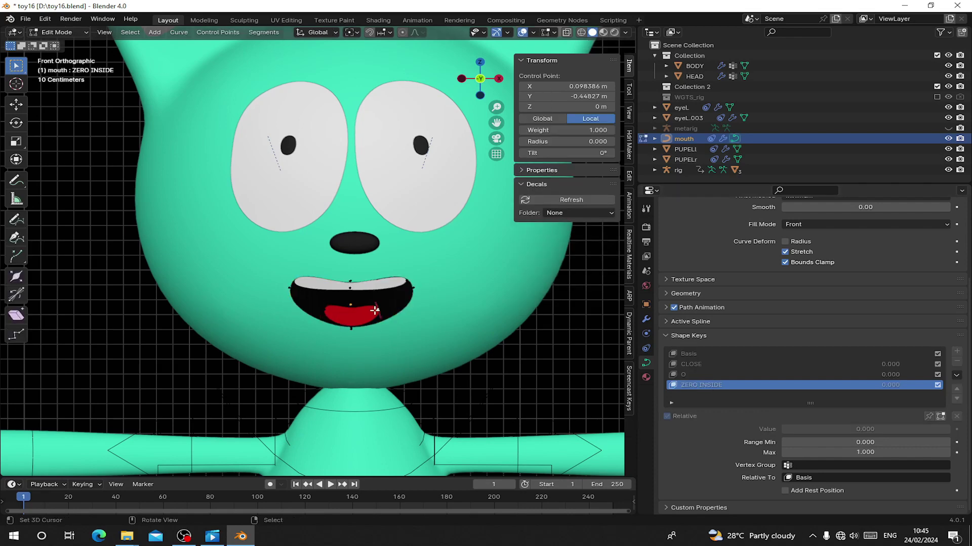
key("Tab")
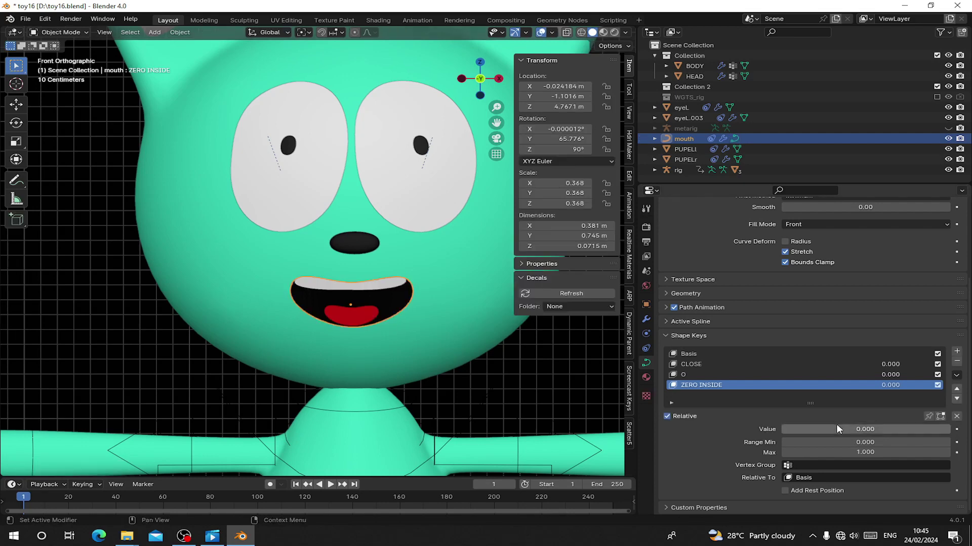
left_click_drag(837, 429, 782, 429)
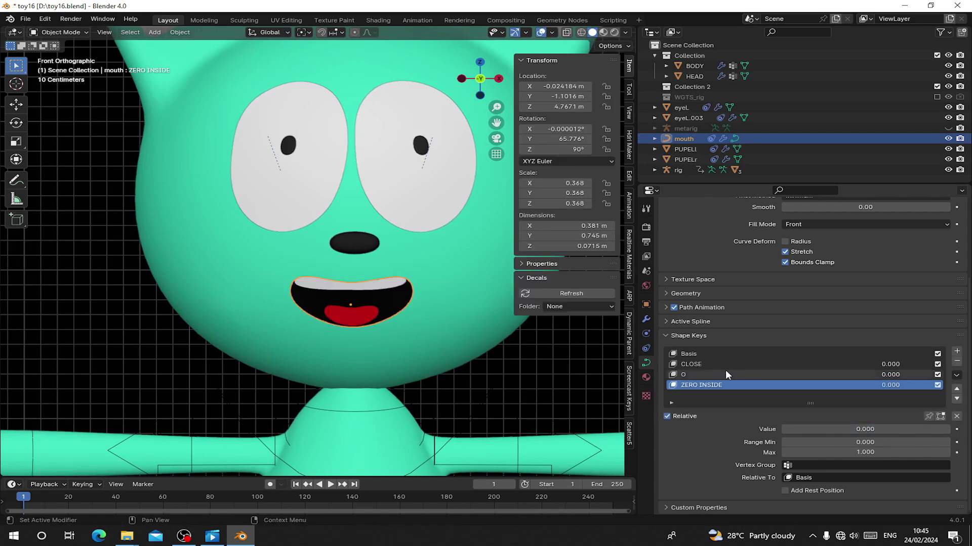
- Make the O shape key relative to ZERO INSIDE
left_click(691, 373)
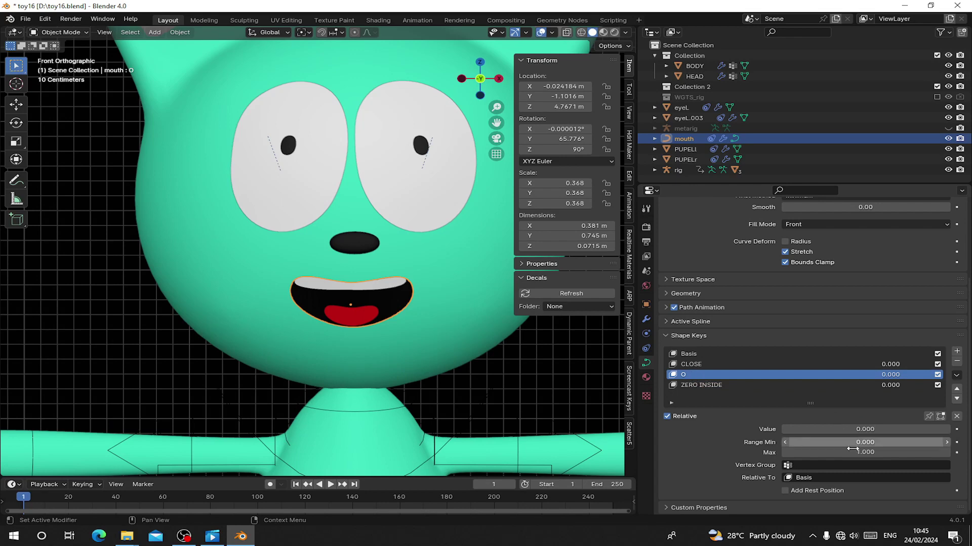
left_click(819, 479)
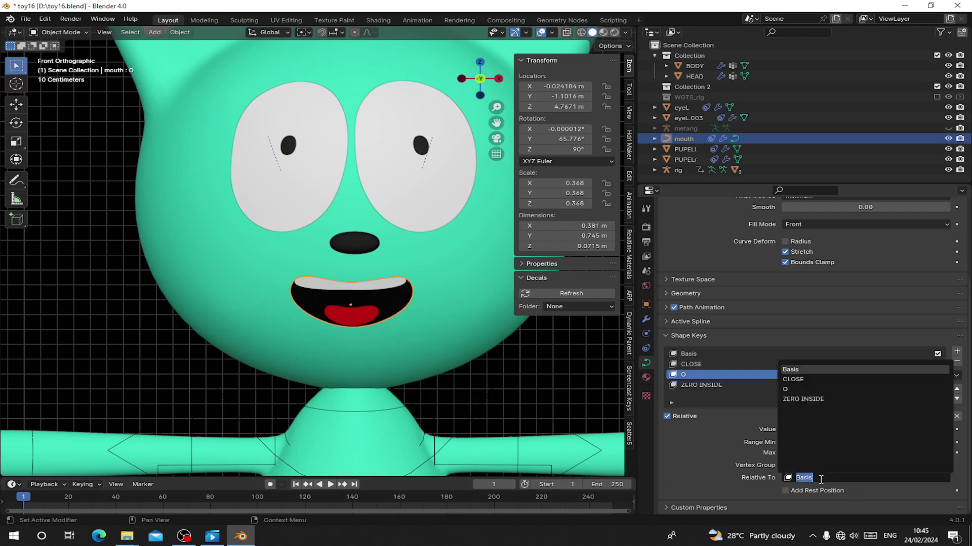
left_click(808, 399)
- Preview the O shape key in combination with ZERO INSIDE at value 1
left_click_drag(812, 429, 950, 429)
left_click(789, 387)
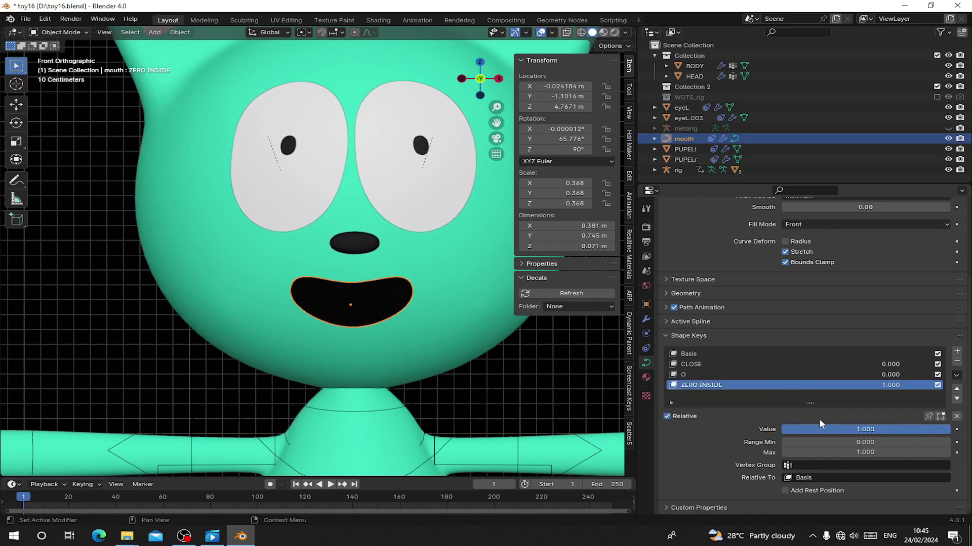
left_click(709, 377)
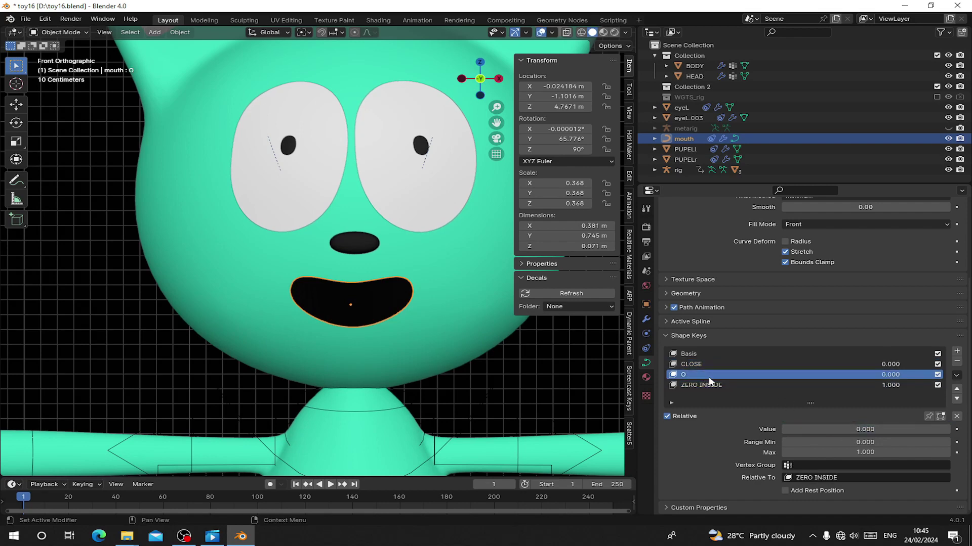
mouse_move(839, 426)
left_mouse_down()
mouse_move(949, 429)
mouse_move(782, 429)
mouse_move(950, 429)
mouse_move(782, 429)
mouse_move(839, 429)
mouse_move(830, 429)
left_mouse_up()
left_click(820, 385)
left_click(820, 375)
- Return ZERO INSIDE to 0 and reorder it so that it sits directly below Basis
left_click(829, 385)
left_click_drag(860, 430, 782, 429)
left_click(957, 389)
left_click(957, 389)
- Add a mouth shape key named E at the end of the list and enter Edit Mode
left_click(870, 385)
left_click(956, 351)
scroll(576, 415, "up", 3)
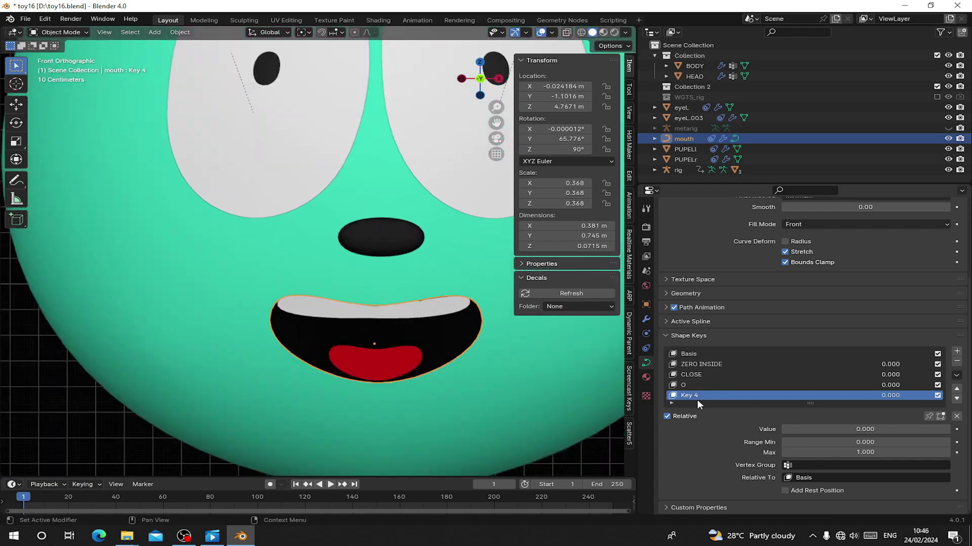
type("E")
key("Return")
scroll(371, 354, "up", 1)
key("Tab")
- Lower the middle of the teeth's bottom edge and widen the tongue across the mouth
left_click(386, 336)
key("g")
left_click(388, 361)
left_click(386, 409)
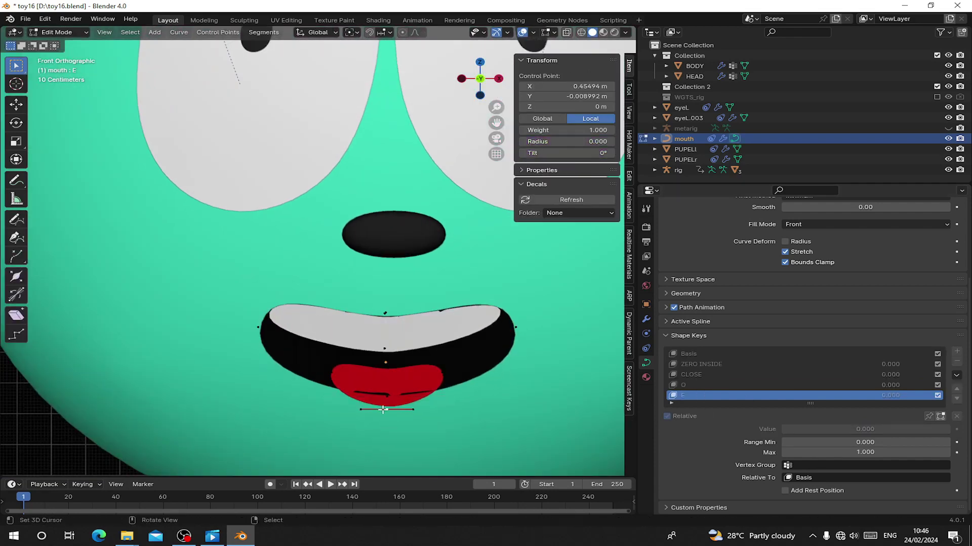
left_click(499, 356)
key("s")
left_click(292, 355)
left_click(385, 392)
scroll(415, 393, "up", 1)
left_click(405, 391)
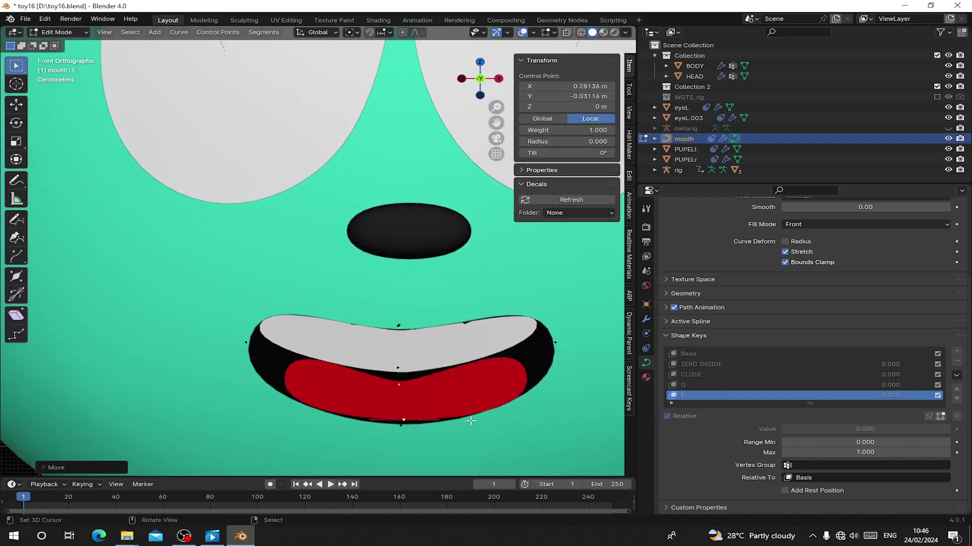
- Adjust the lower and corner points of the mouth to fit the outline around the wide tongue
left_click(547, 421)
key("g")
left_click(554, 419)
left_click(555, 343)
scroll(470, 301, "down", 3)
left_click(277, 306)
- Leave Edit Mode, preview the E shape key over its value range, and return it to 0
key("Tab")
scroll(397, 362, "down", 3)
left_click_drag(830, 429, 809, 429)
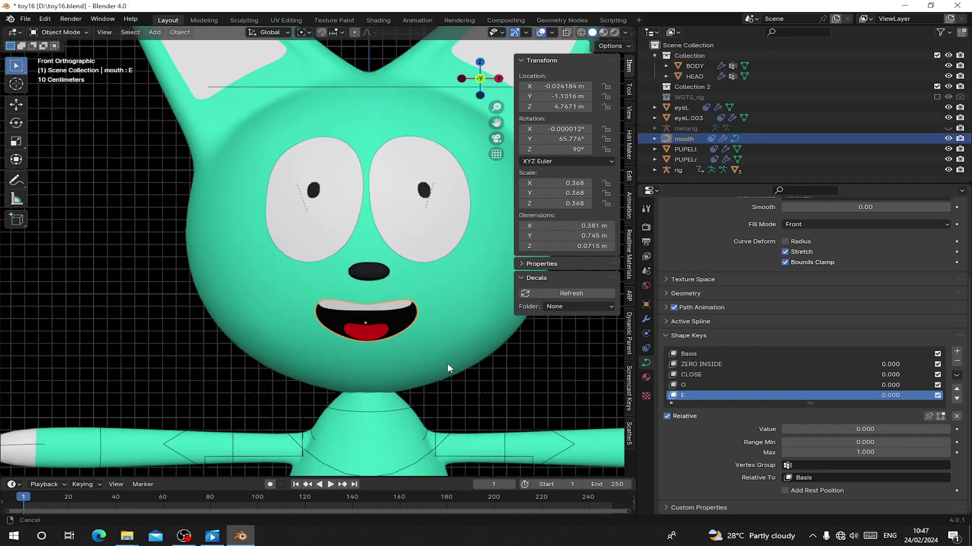
- Add another mouth shape key and flatten the outline into a thin closed smile by resizing its corner handles and moving points along Z
key("Tab")
scroll(302, 312, "up", 3)
key("s")
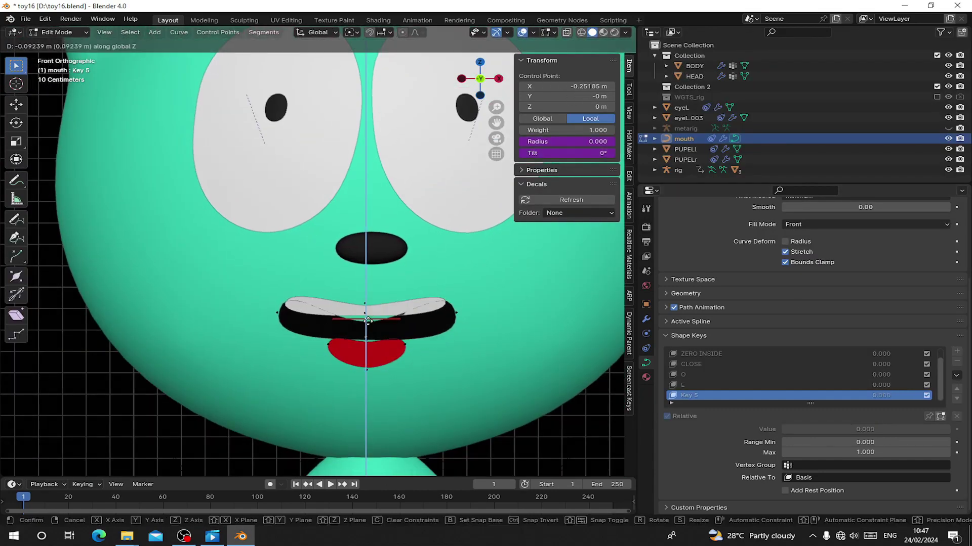
left_click(462, 405)
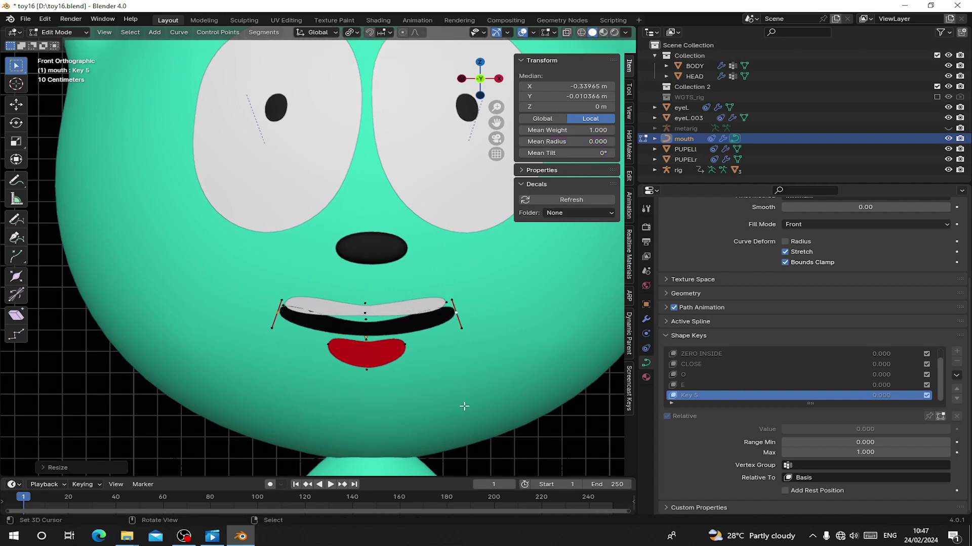
key("g")
key("z")
left_click(424, 319)
key("Tab")
- Preview the new shape key together with ZERO INSIDE and rename it CLOSE 2
left_click(714, 355)
mouse_move(794, 429)
left_mouse_down()
mouse_move(950, 429)
mouse_move(781, 429)
left_mouse_up()
left_click(712, 396)
double_click(699, 396)
key("Return")
scroll(354, 304, "down", 5)
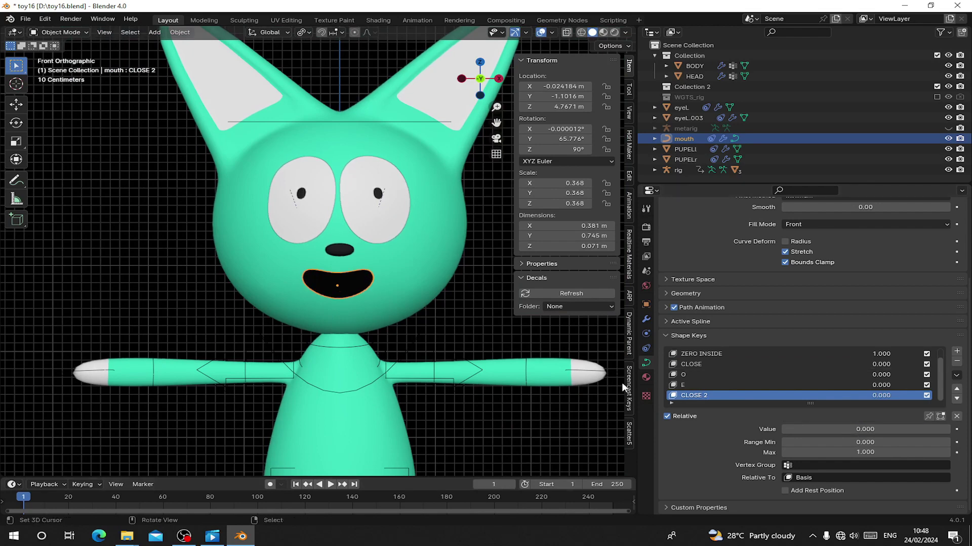
- Return ZERO INSIDE to 0, add a mouth shape key named LEFT, and enter Edit Mode
left_click(713, 354)
left_click_drag(946, 429, 782, 429)
left_click(956, 351)
double_click(692, 398)
type("LEFT")
key("Return")
scroll(307, 311, "up", 4)
key("Tab")
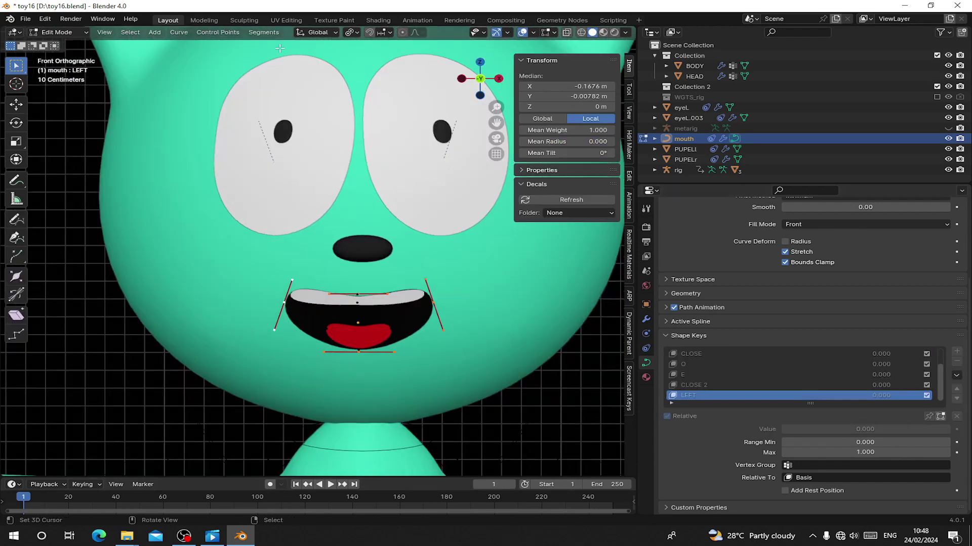
- Change the transform pivot point, shrink and move the mouth outline into a small mouth at one corner, and leave Edit Mode
left_click(352, 32)
left_click(385, 59)
key("s")
key("g")
key("s")
key("x")
left_click(445, 324)
scroll(450, 335, "up", 1)
key("Tab")
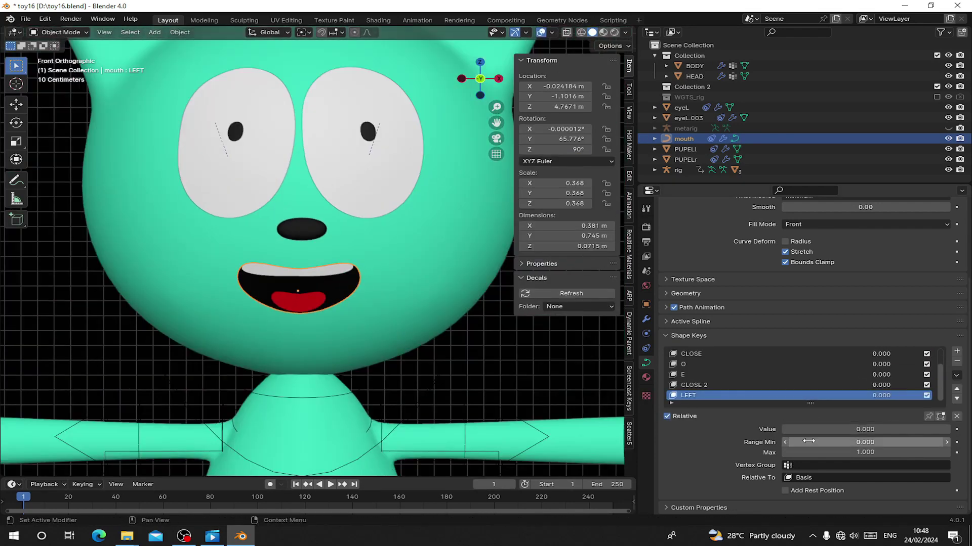
- Preview the LEFT shape key together with ZERO INSIDE, both at value 1, and return both to 0
left_click_drag(808, 429, 890, 429)
scroll(678, 354, "up", 2)
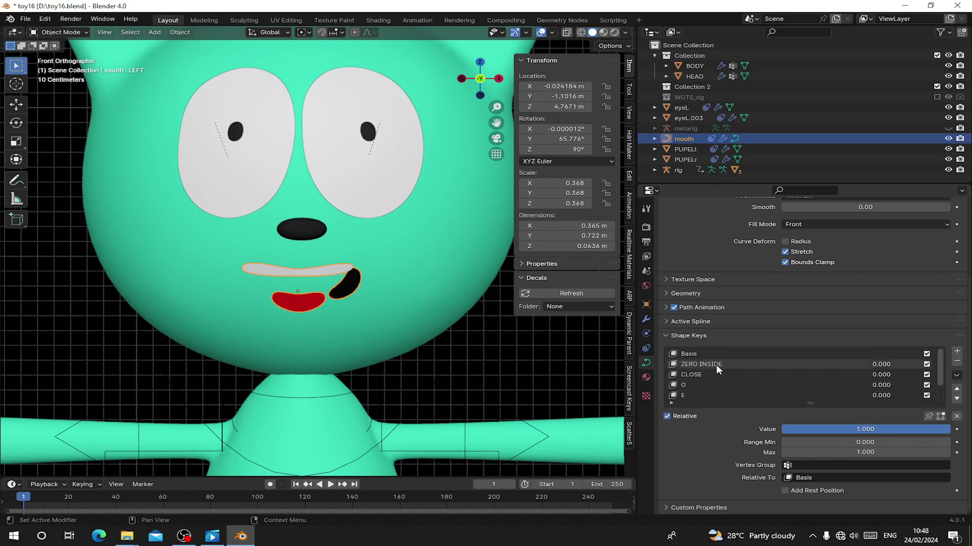
left_click(715, 365)
left_click_drag(810, 429, 950, 429)
scroll(353, 353, "down", 3)
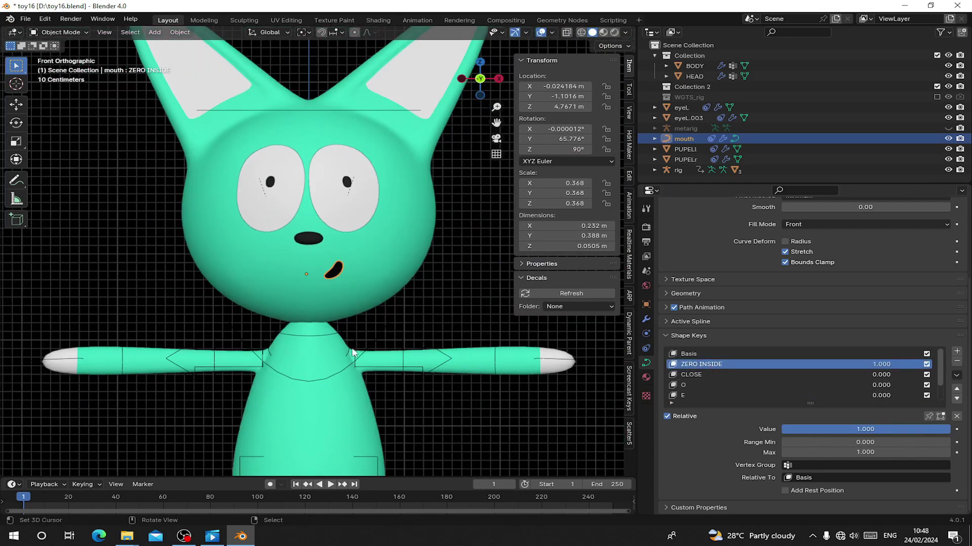
scroll(673, 379, "down", 2)
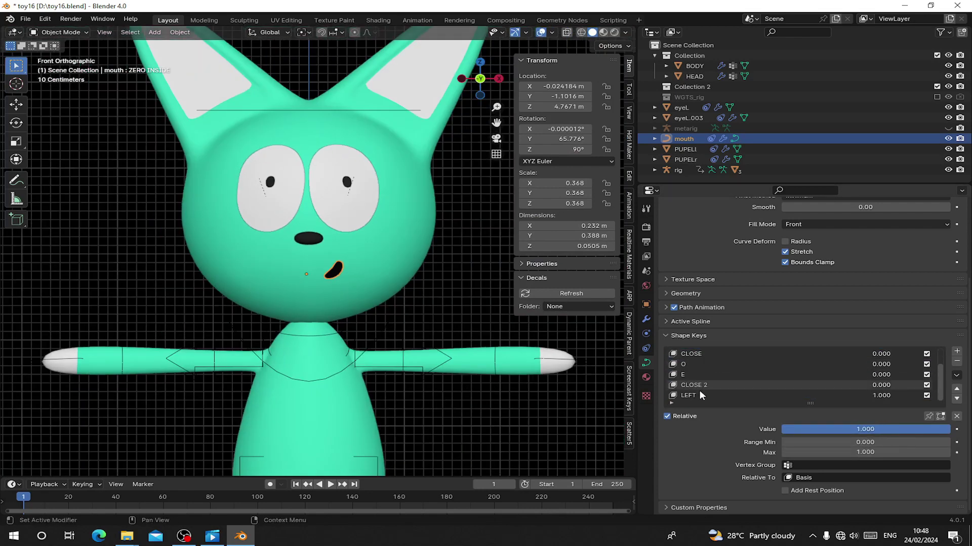
left_click(701, 395)
key("g")
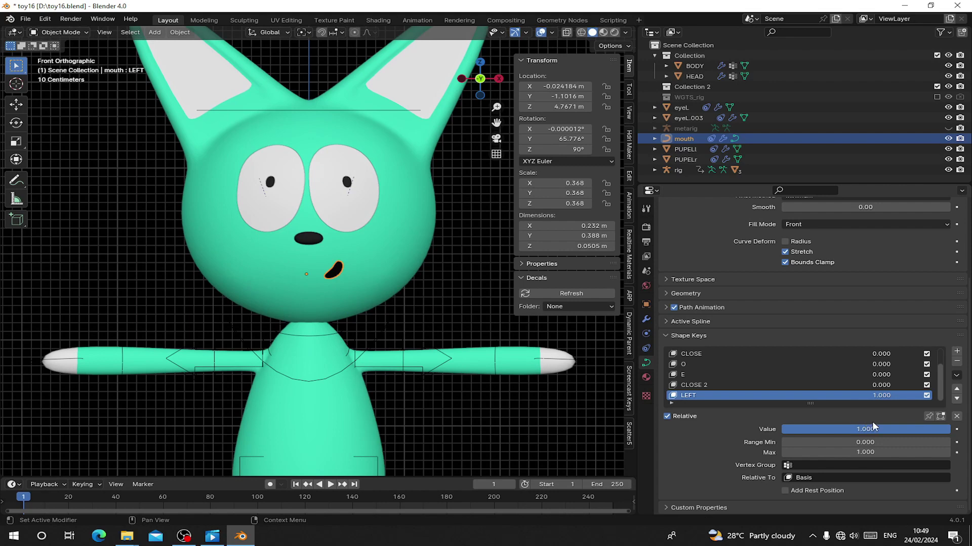
left_click_drag(872, 426, 784, 426)
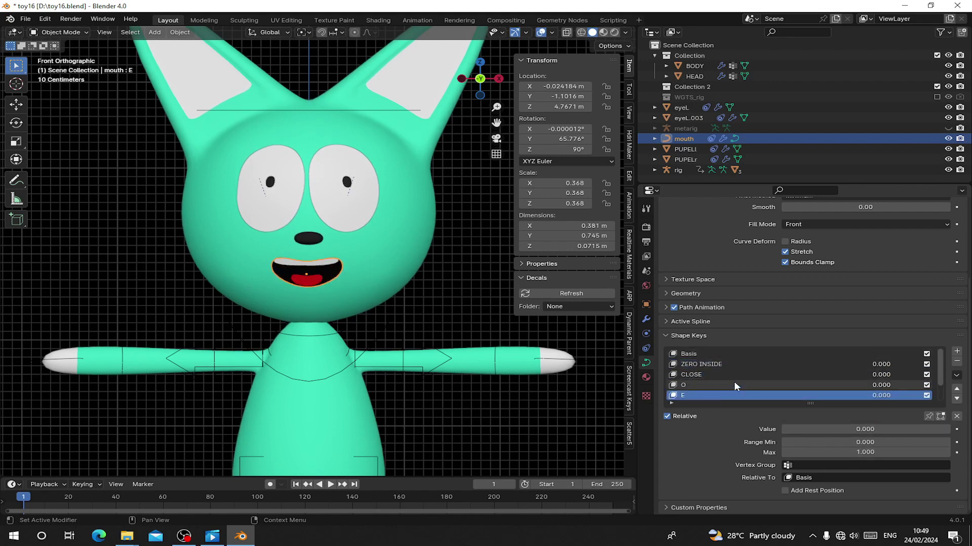
scroll(328, 254, "up", 2)
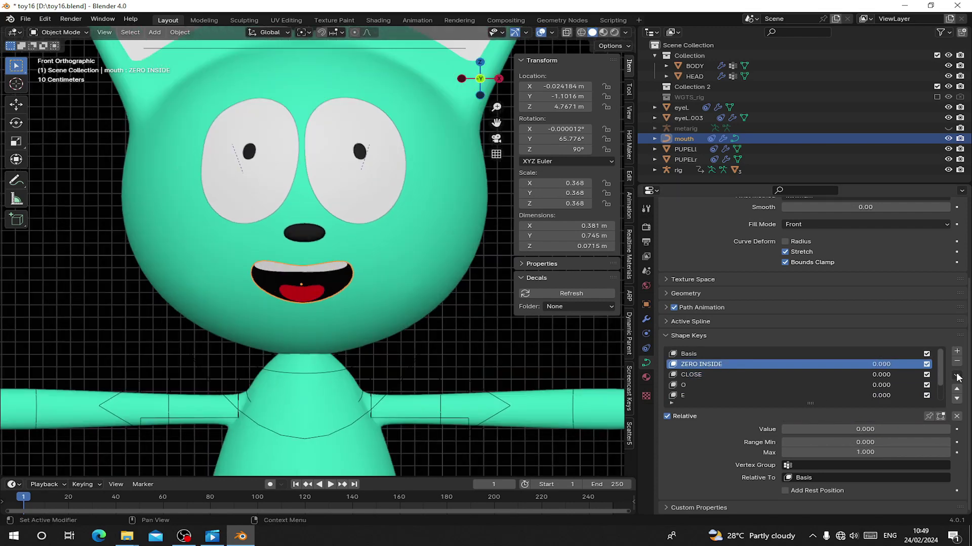
- Add another shape key to the mouth and start reshaping the curve in Edit Mode
left_click(956, 351)
key("Tab")
scroll(307, 267, "up", 2)
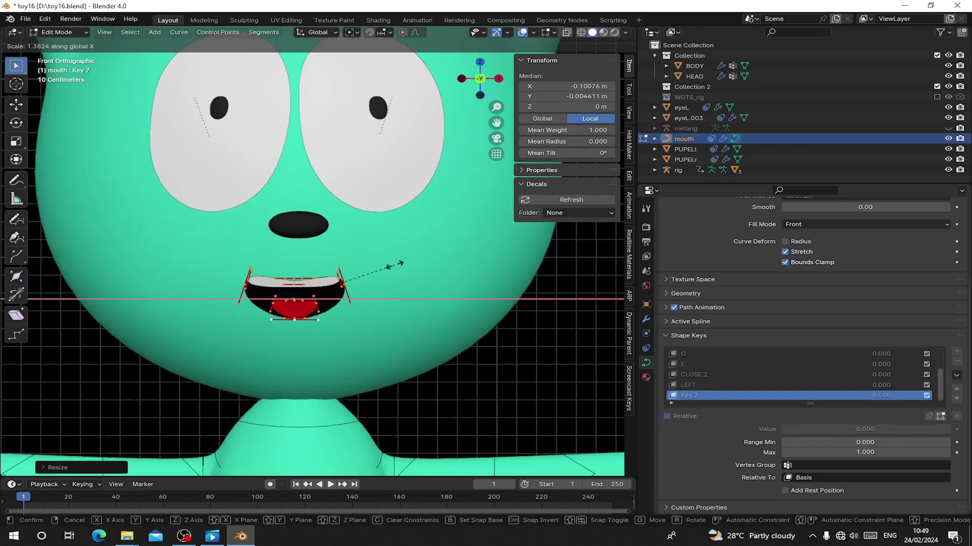